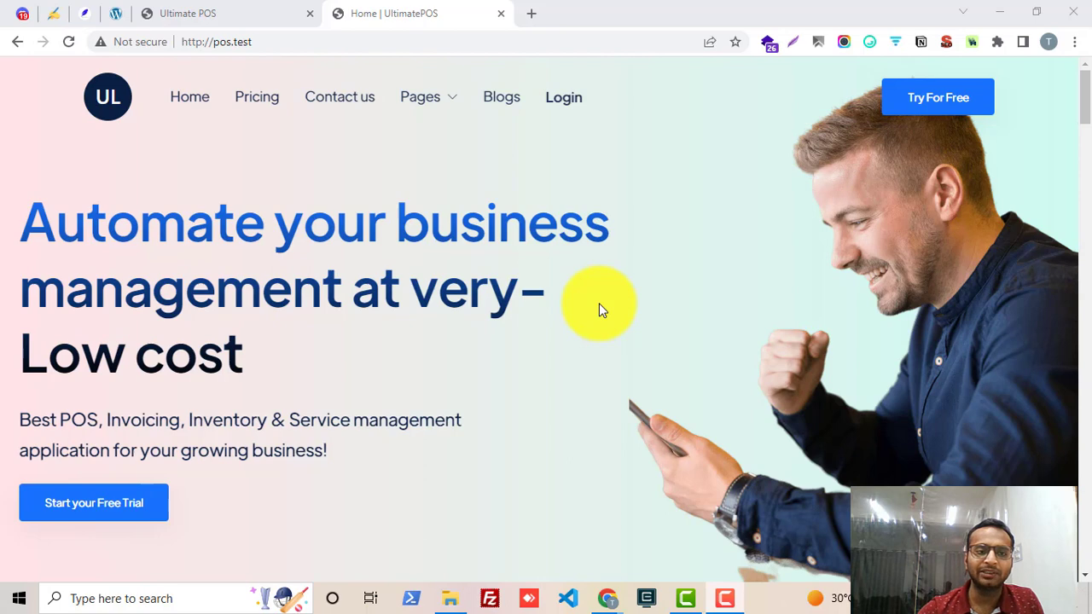
Switch to the other Ultimate POS site, then back to the local home page and its hero heading
{"action": "left_click", "coordinate": [196, 24]}
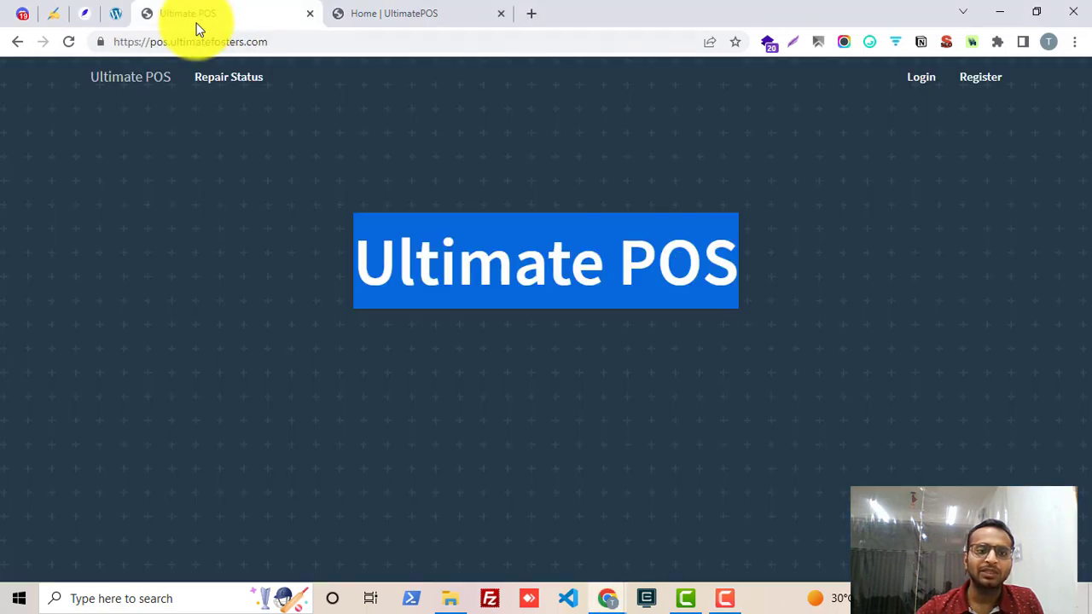
{"action": "left_click", "coordinate": [401, 15]}
{"action": "left_click_drag", "start_coordinate": [22, 220], "coordinate": [292, 384]}
{"action": "double_click", "coordinate": [293, 305]}
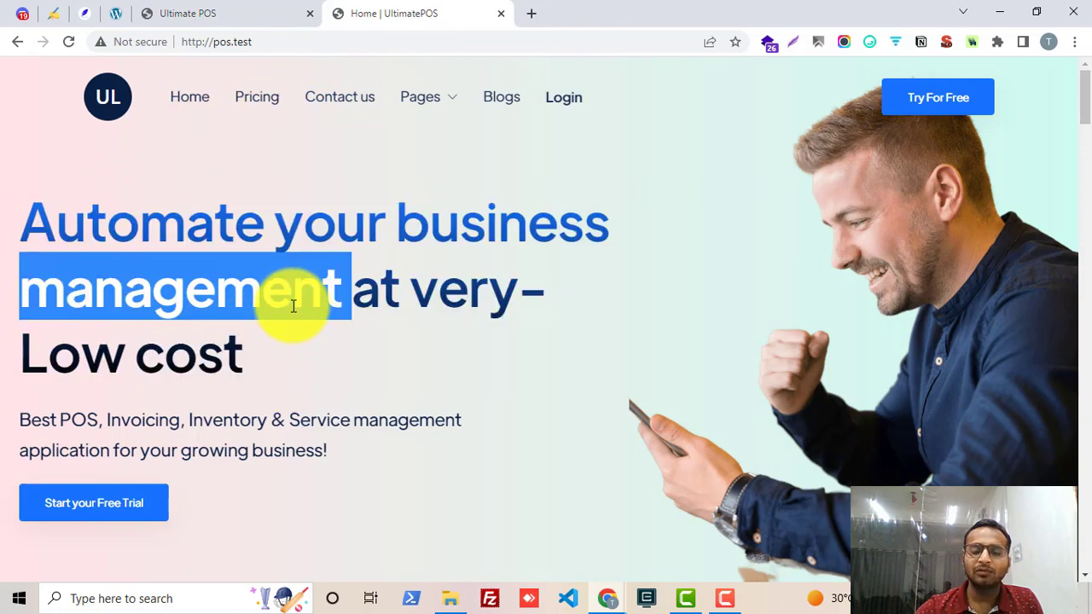
{"action": "left_click", "coordinate": [298, 346]}
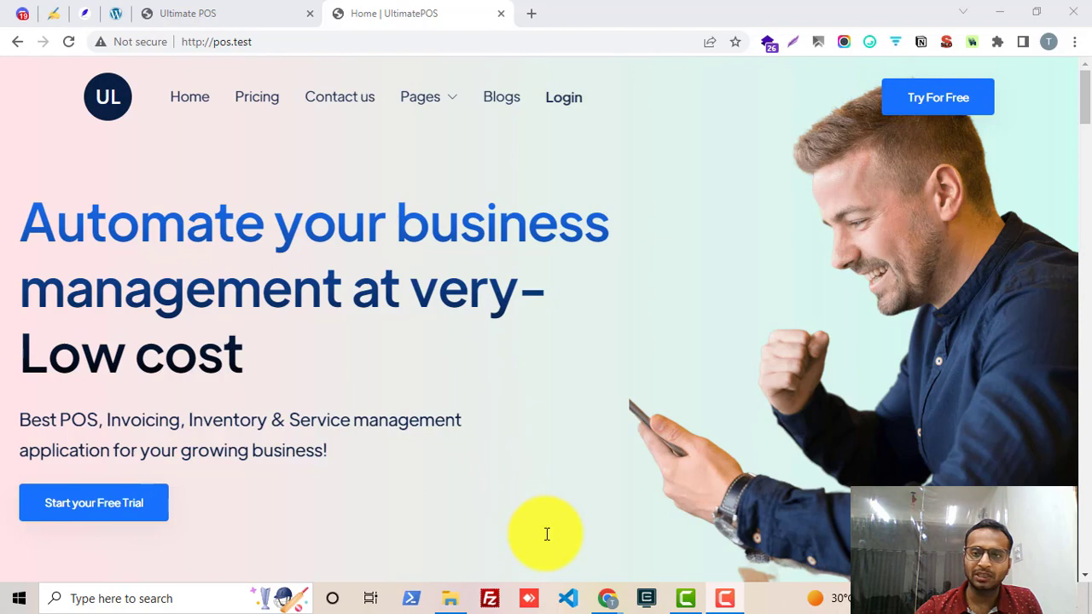
Scroll down through the whole UltimatePOS home page and back to the top
{"action": "left_click", "coordinate": [1087, 114]}
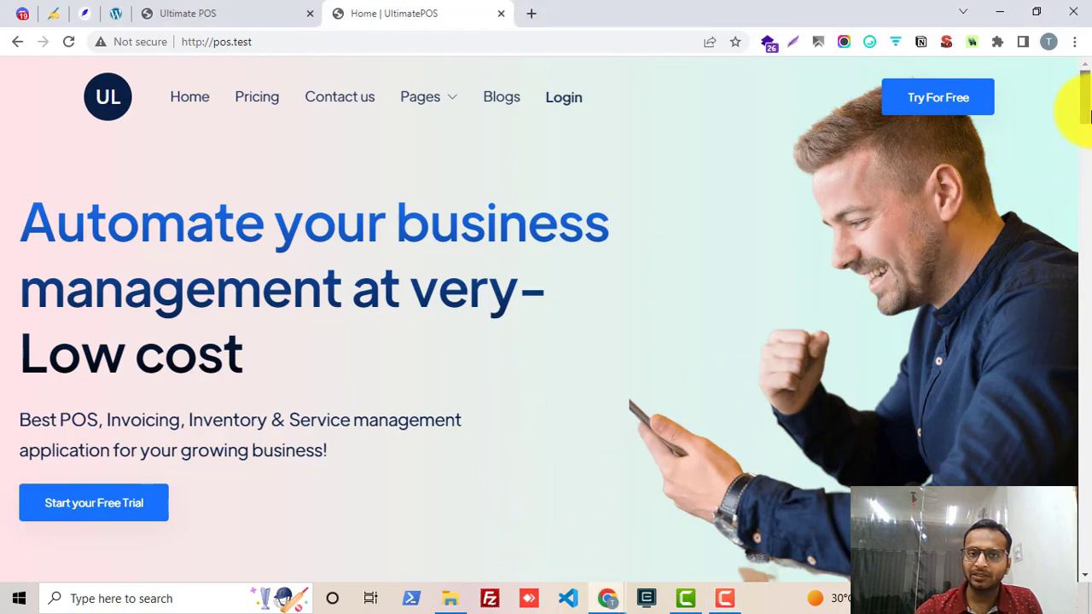
{"action": "left_click_drag", "start_coordinate": [1087, 115], "coordinate": [1090, 384]}
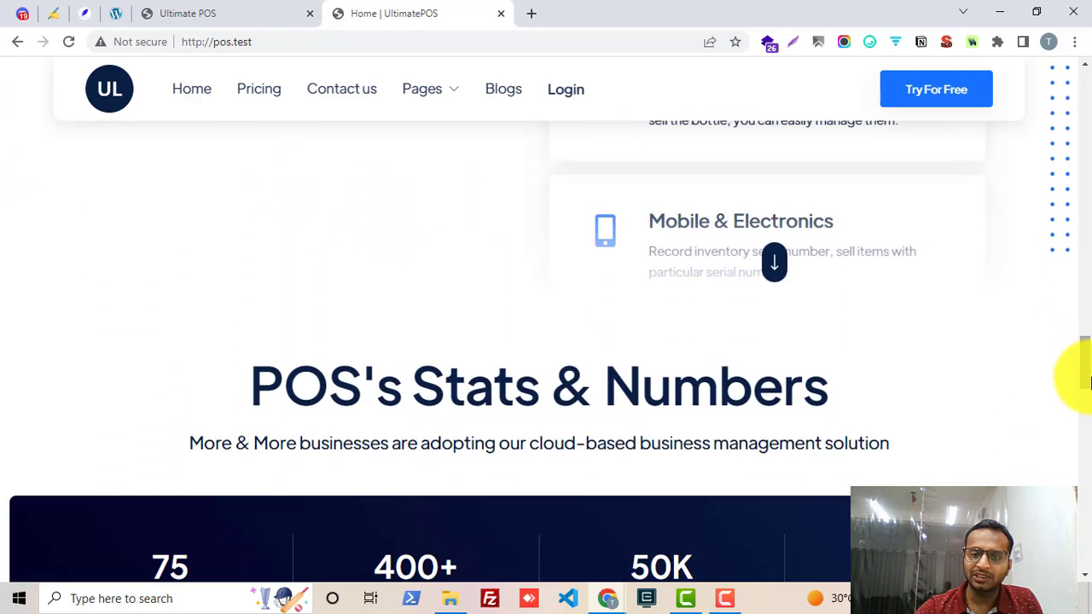
{"action": "scroll", "coordinate": [779, 277], "scroll_direction": "down", "scroll_amount": 5}
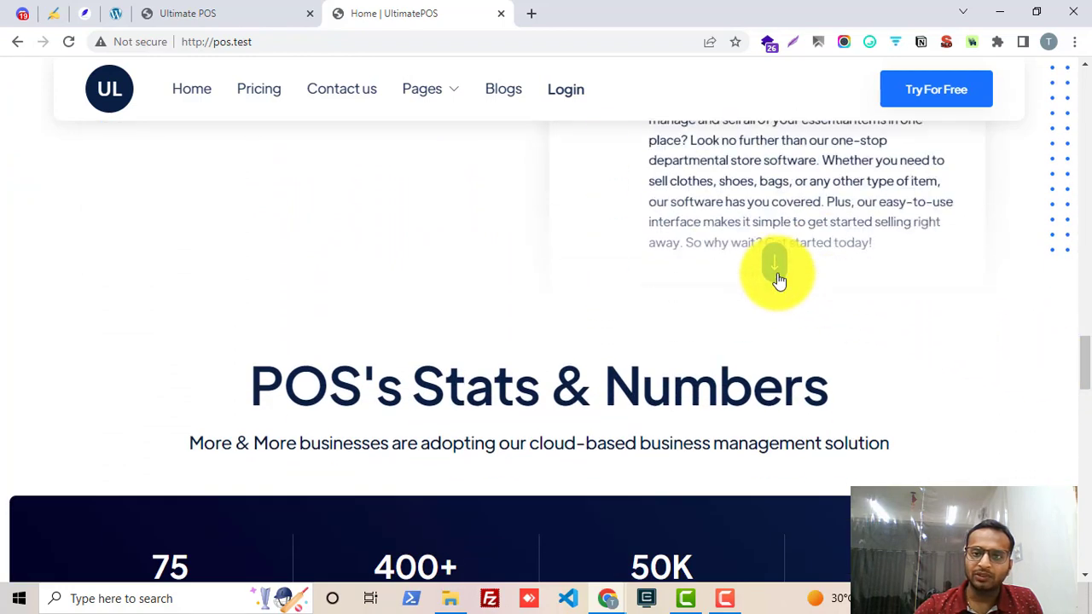
{"action": "scroll", "coordinate": [779, 277], "scroll_direction": "down", "scroll_amount": 2}
{"action": "left_click_drag", "start_coordinate": [1087, 363], "coordinate": [1089, 485]}
{"action": "scroll", "coordinate": [1073, 476], "scroll_direction": "down", "scroll_amount": 2}
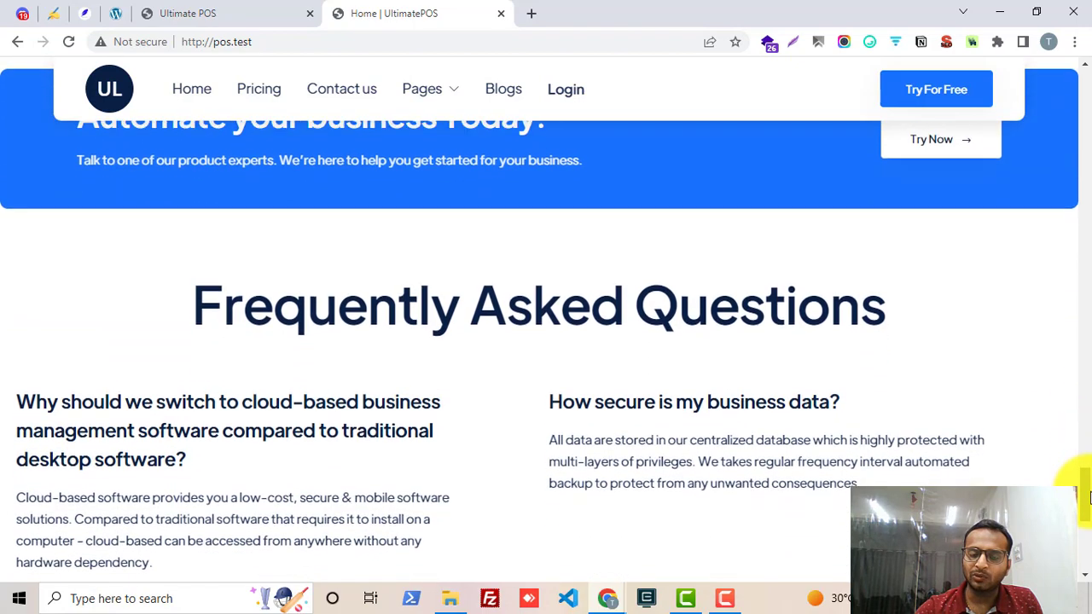
{"action": "scroll", "coordinate": [1029, 431], "scroll_direction": "down", "scroll_amount": 5}
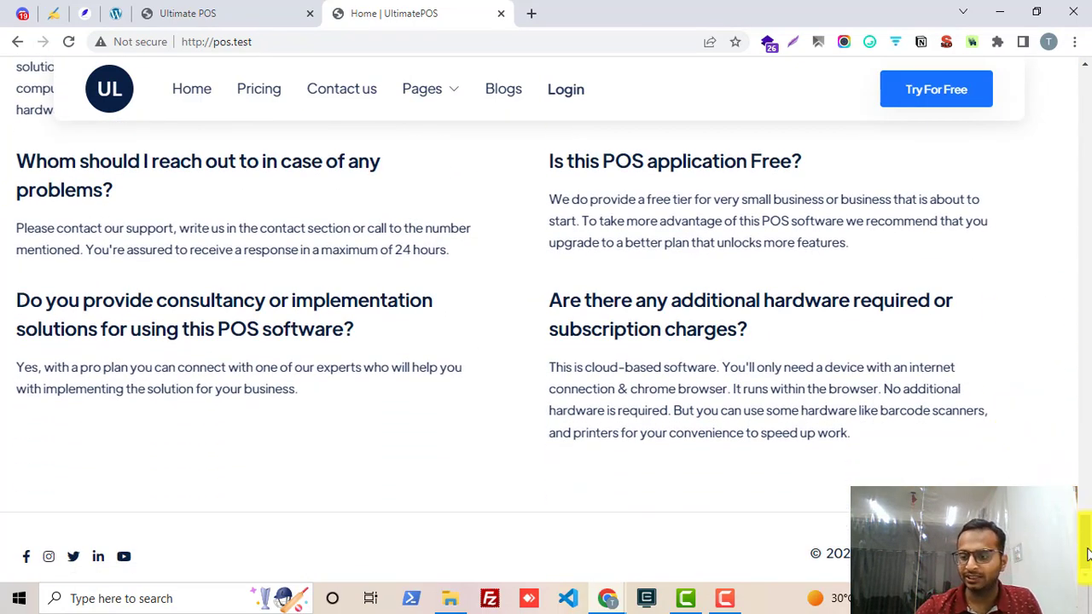
{"action": "left_click_drag", "start_coordinate": [1087, 538], "coordinate": [1089, 75]}
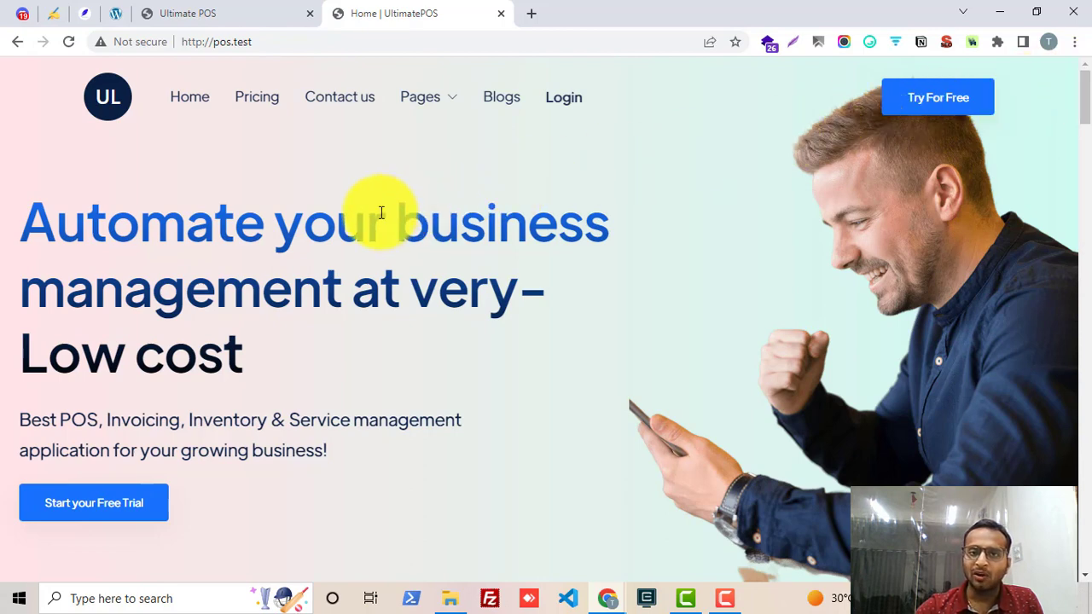
Open the Contact us page and review its Call Us contact details
{"action": "left_click", "coordinate": [358, 105]}
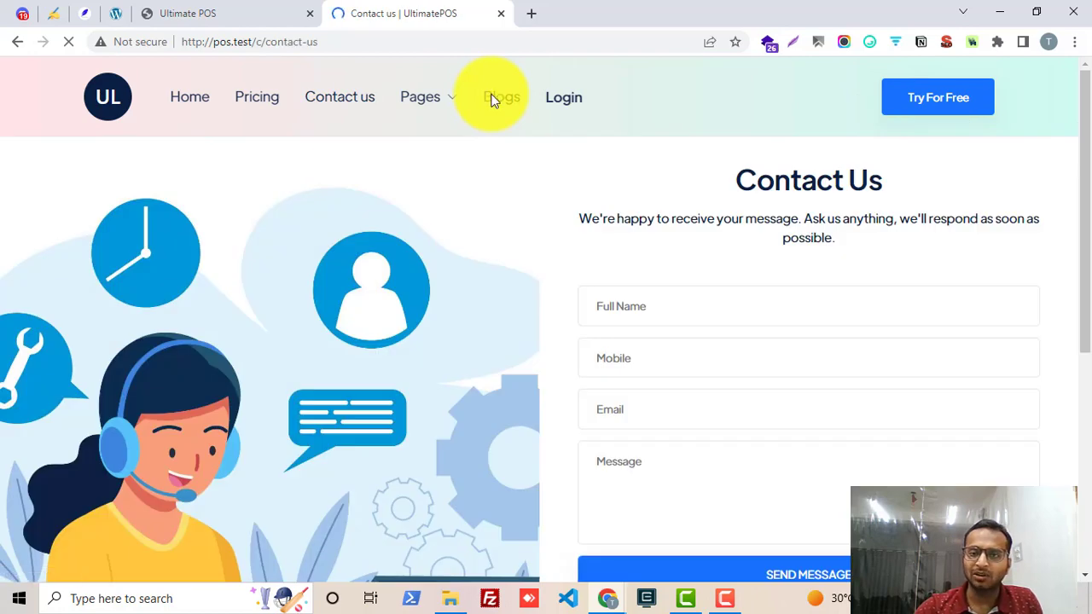
{"action": "scroll", "coordinate": [593, 220], "scroll_direction": "down", "scroll_amount": 2}
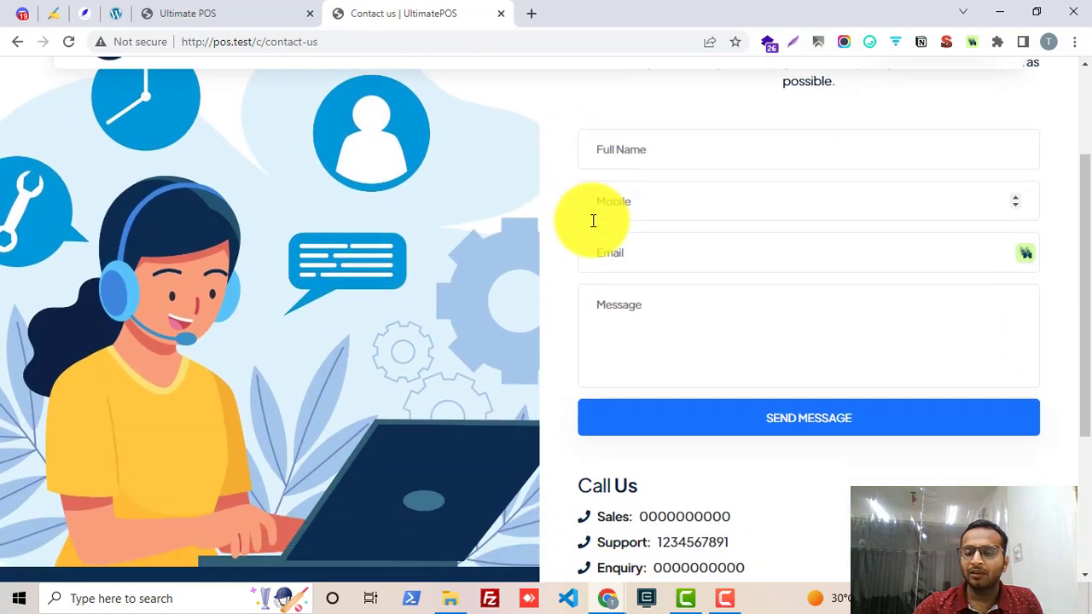
{"action": "scroll", "coordinate": [593, 220], "scroll_direction": "down", "scroll_amount": 2}
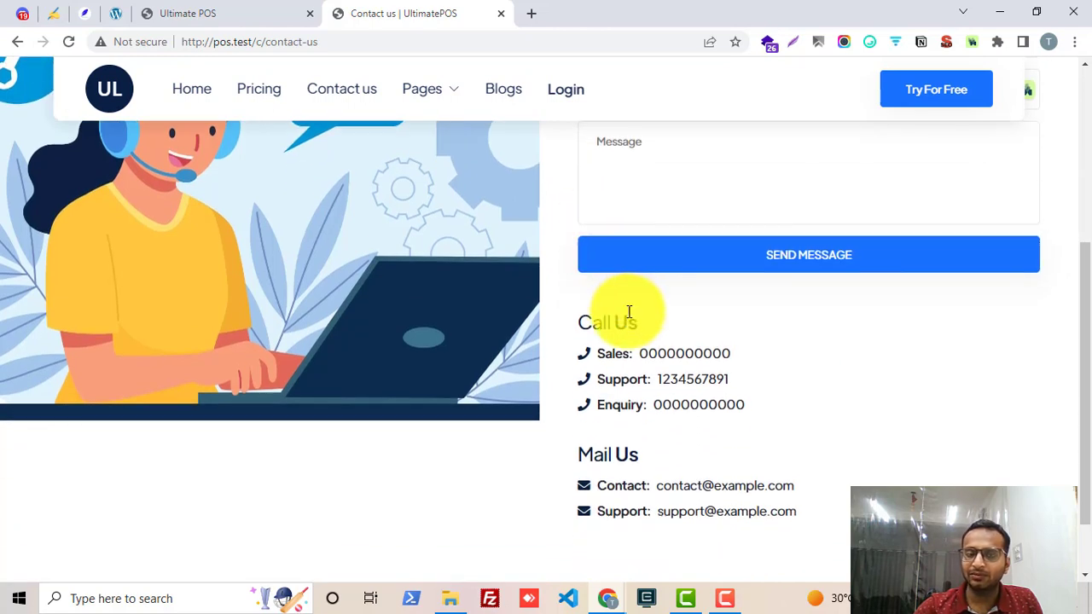
{"action": "scroll", "coordinate": [629, 312], "scroll_direction": "down", "scroll_amount": 1}
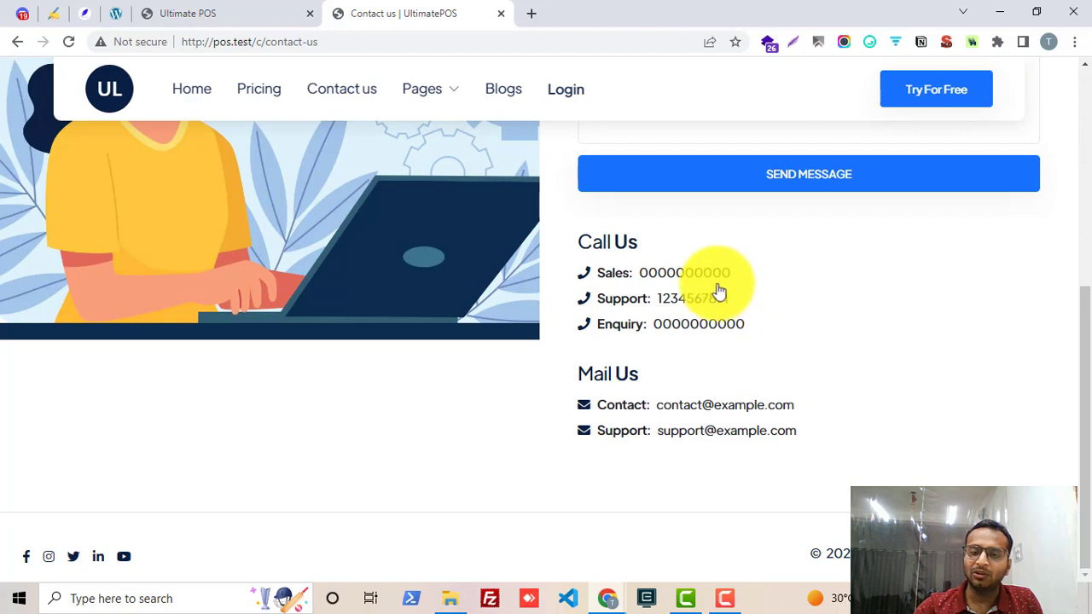
{"action": "left_click_drag", "start_coordinate": [568, 246], "coordinate": [783, 344]}
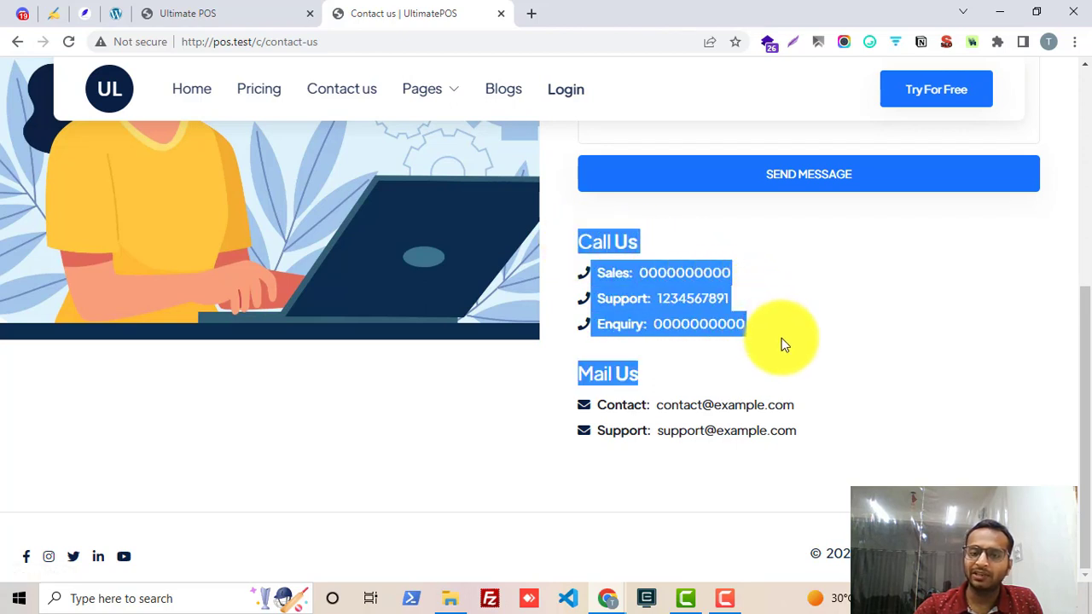
{"action": "left_click", "coordinate": [556, 390]}
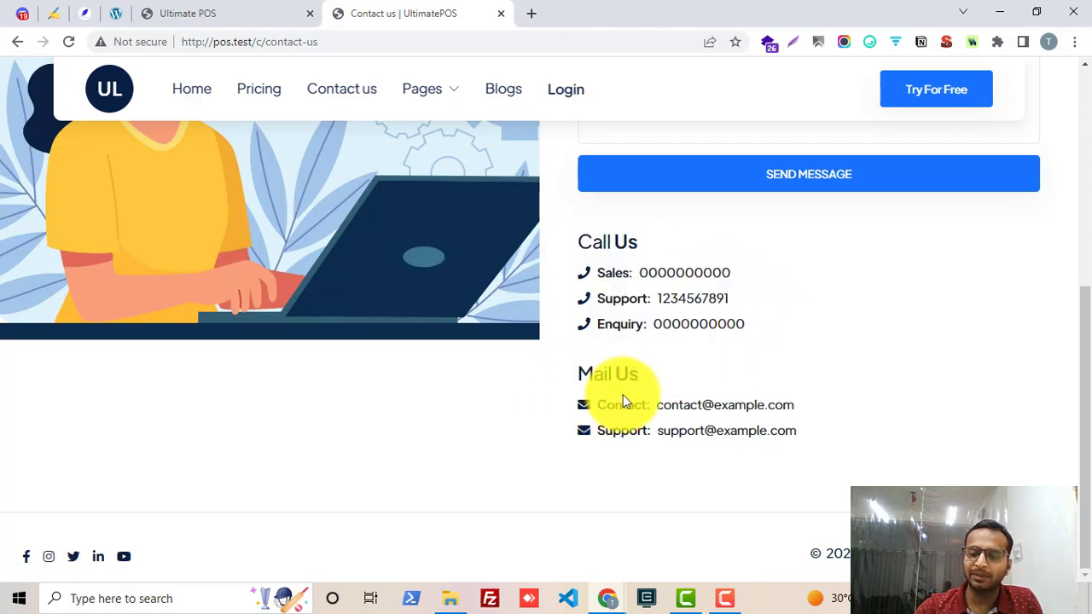
{"action": "left_click_drag", "start_coordinate": [1088, 439], "coordinate": [1077, 183]}
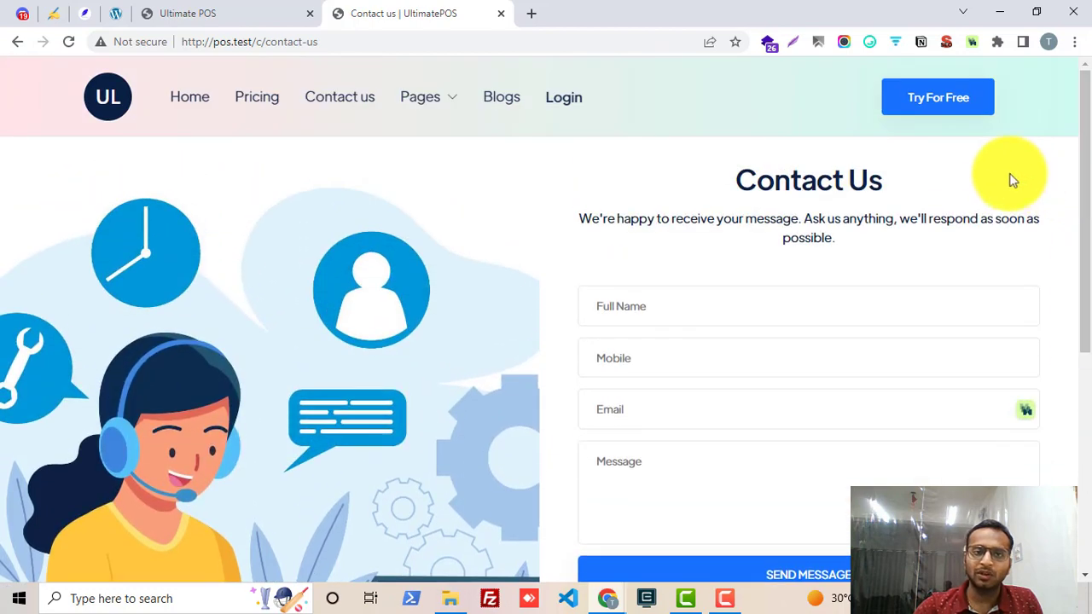
Browse the Blogs page, then return to the site's Home page
{"action": "left_click", "coordinate": [507, 109]}
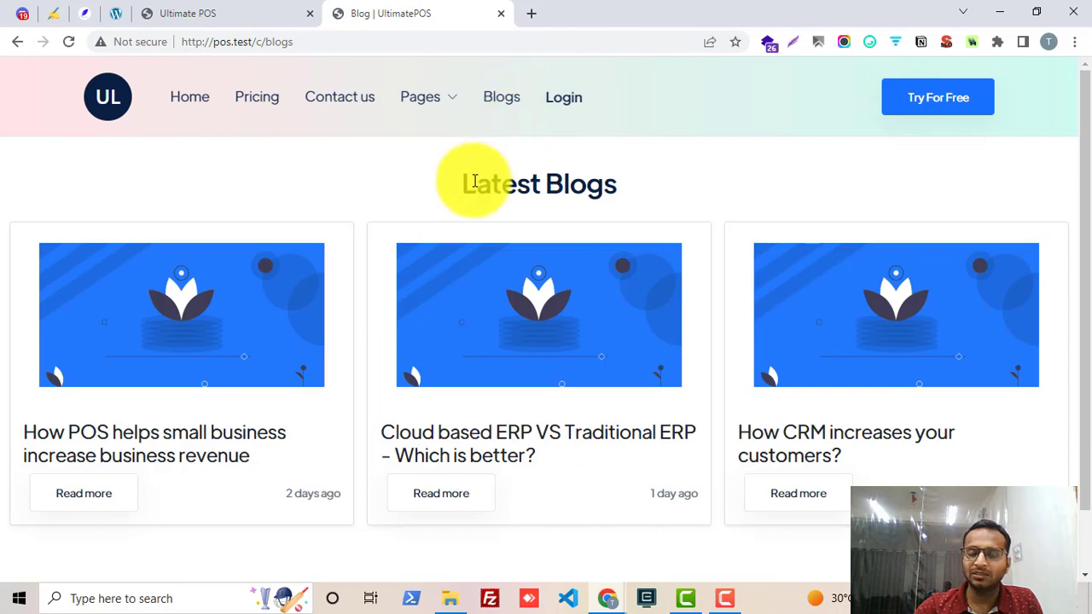
{"action": "scroll", "coordinate": [653, 191], "scroll_direction": "down", "scroll_amount": 1}
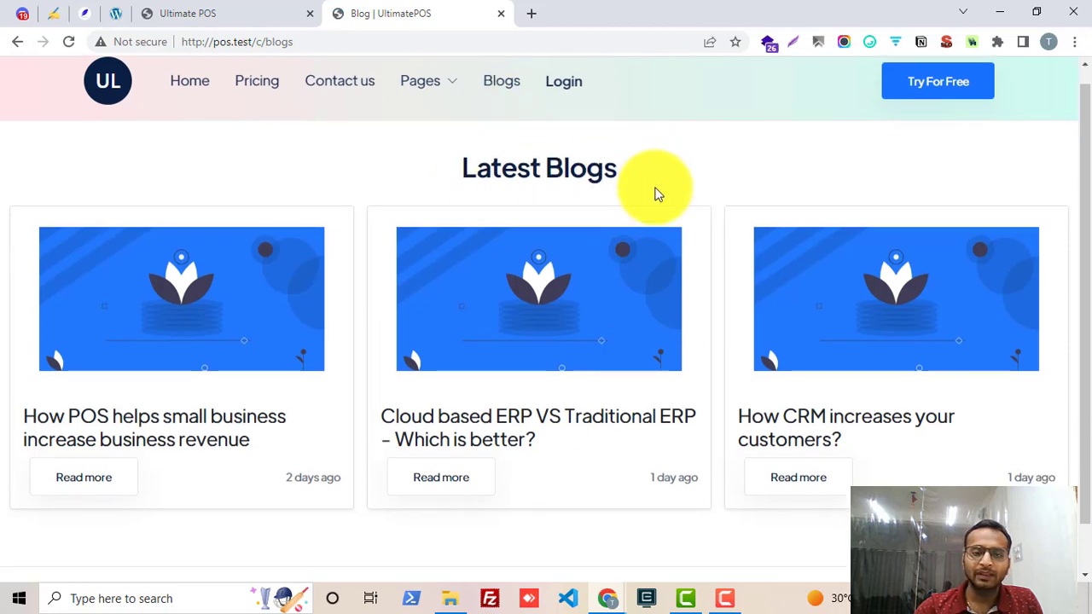
{"action": "scroll", "coordinate": [640, 184], "scroll_direction": "up", "scroll_amount": 1}
{"action": "mouse_move", "coordinate": [439, 122]}
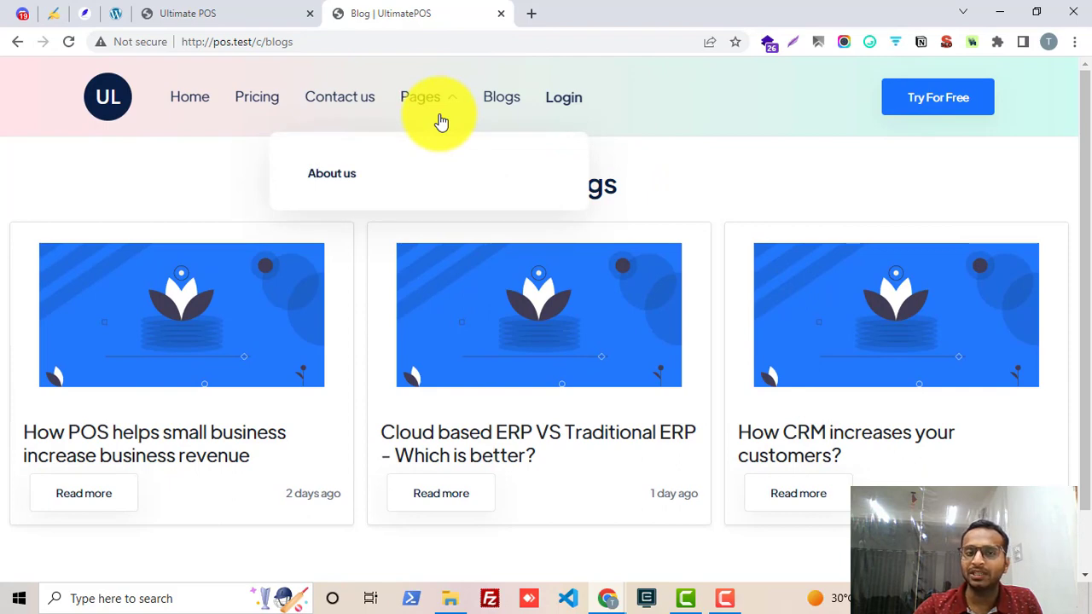
{"action": "left_click", "coordinate": [439, 122]}
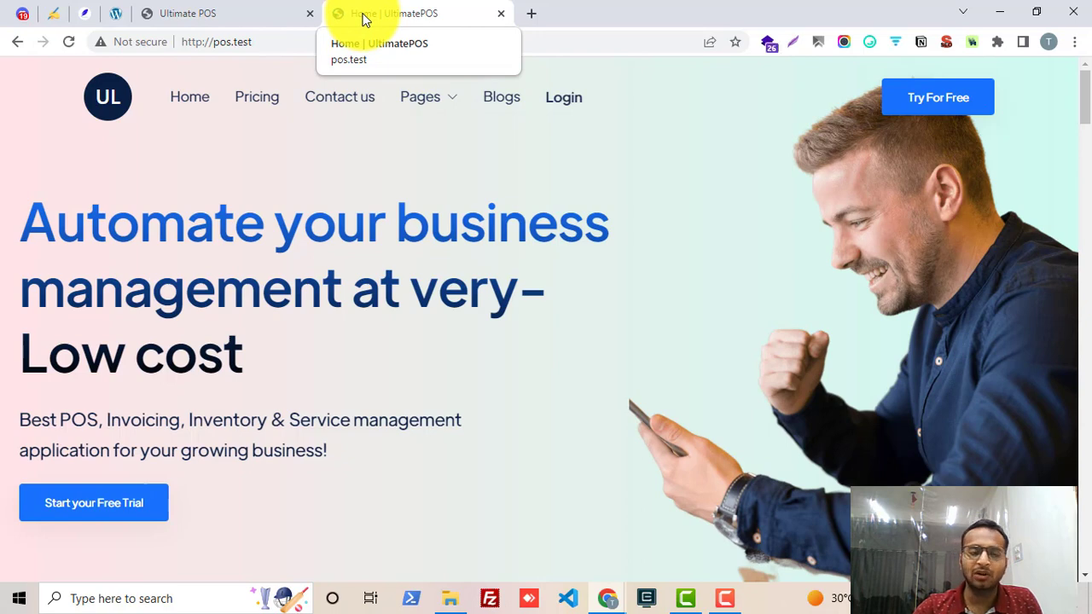
Duplicate the home page tab and go to the login page in the new tab
{"action": "right_click", "coordinate": [364, 18]}
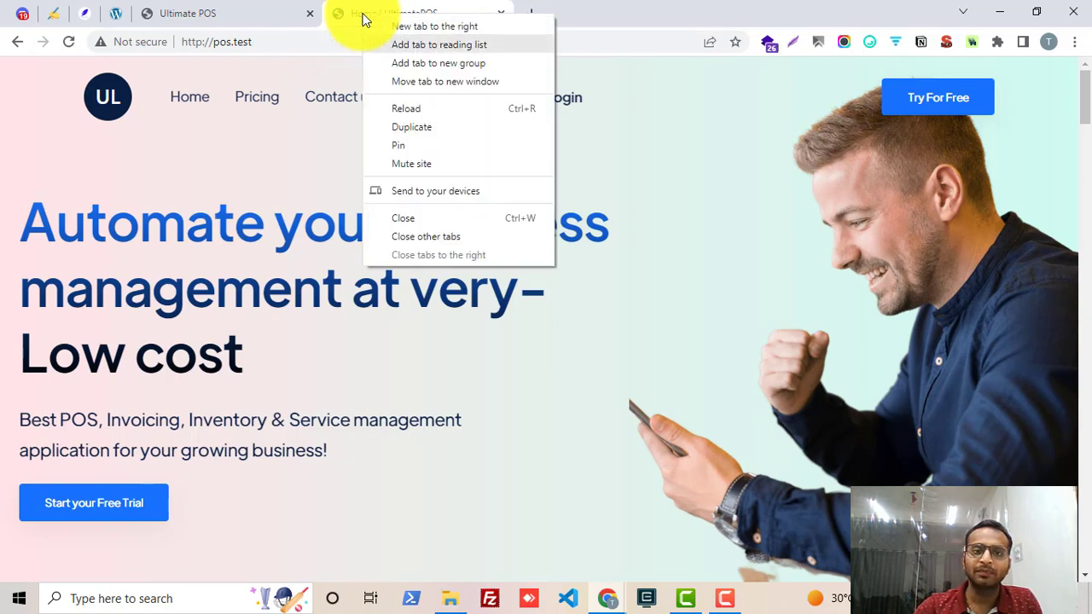
{"action": "left_click", "coordinate": [403, 130]}
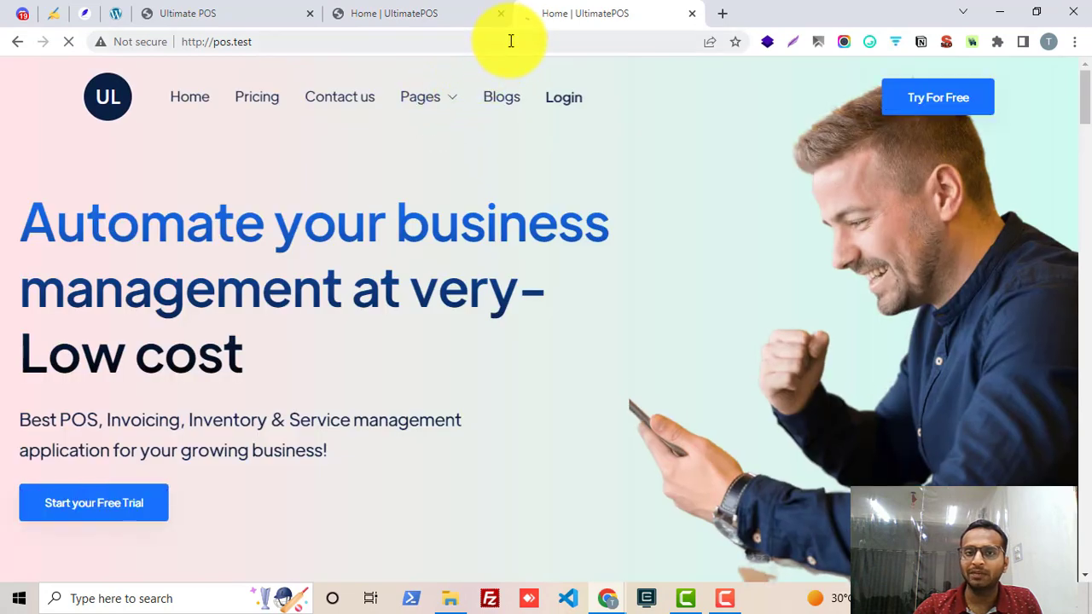
{"action": "left_click", "coordinate": [511, 41]}
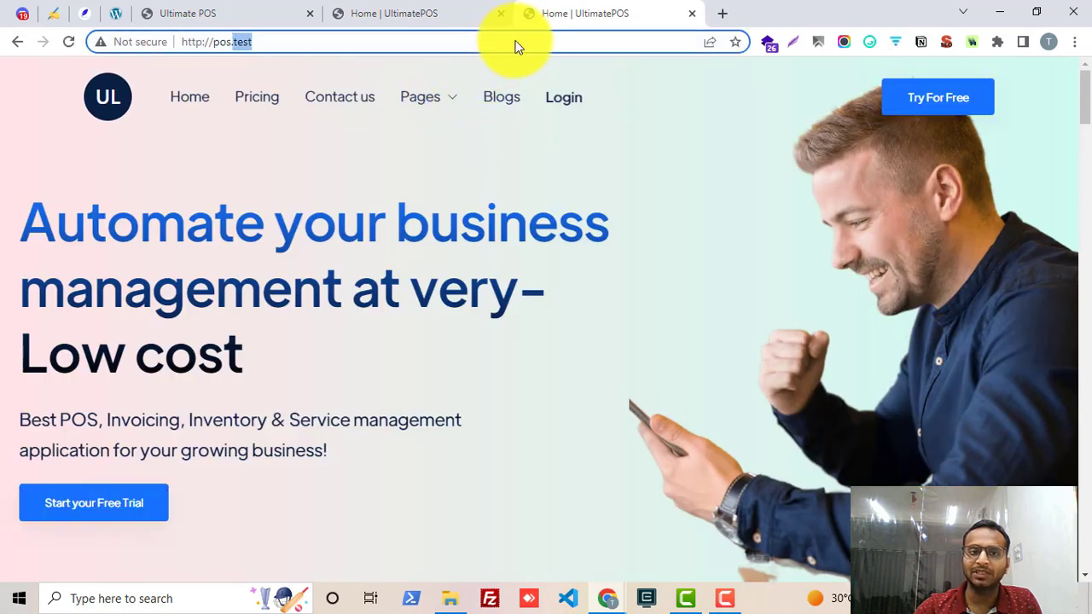
{"action": "left_click", "coordinate": [559, 101]}
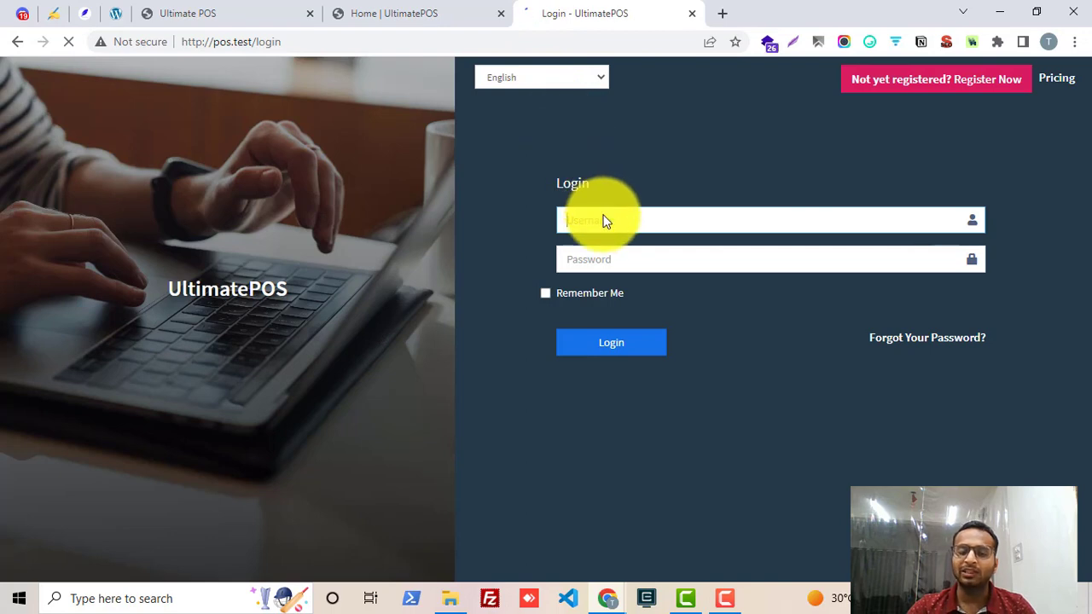
Log in with the superadmin account username and its password
{"action": "left_click", "coordinate": [603, 221]}
{"action": "type", "text": "superadmin"}
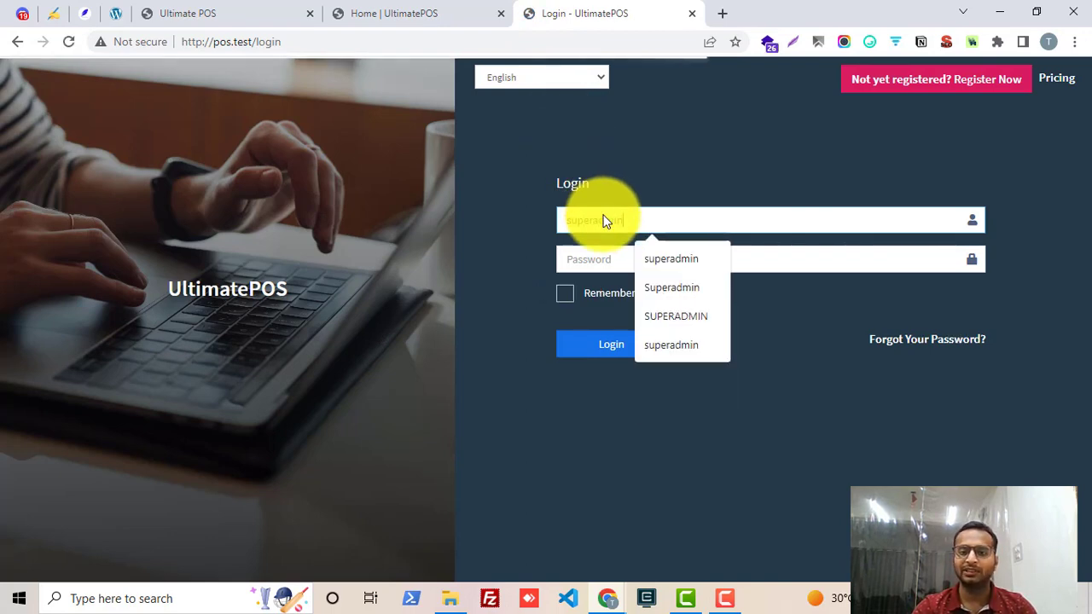
{"action": "key", "text": "Tab"}
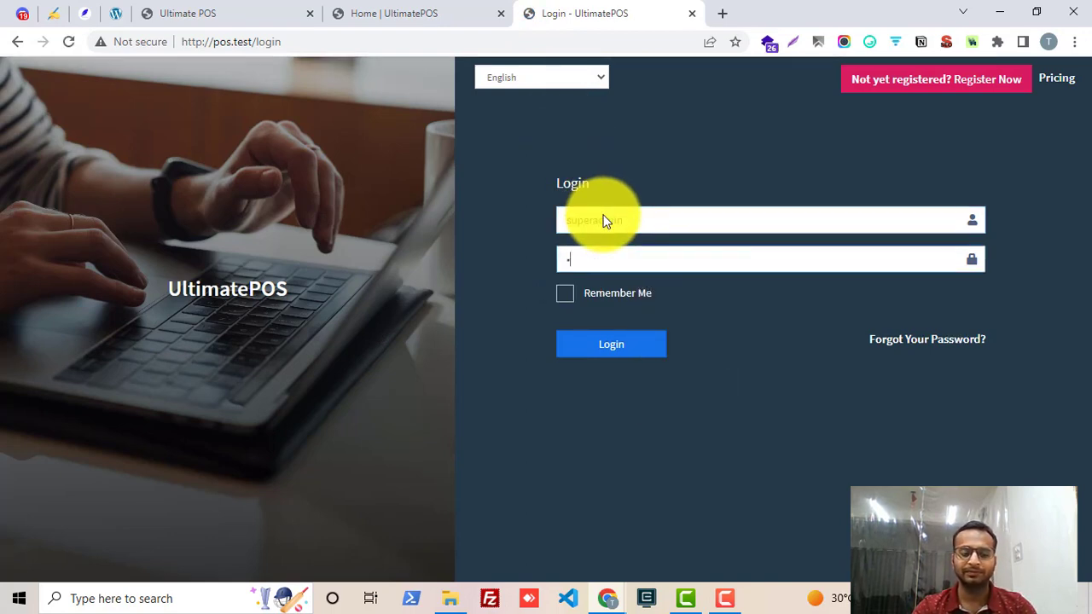
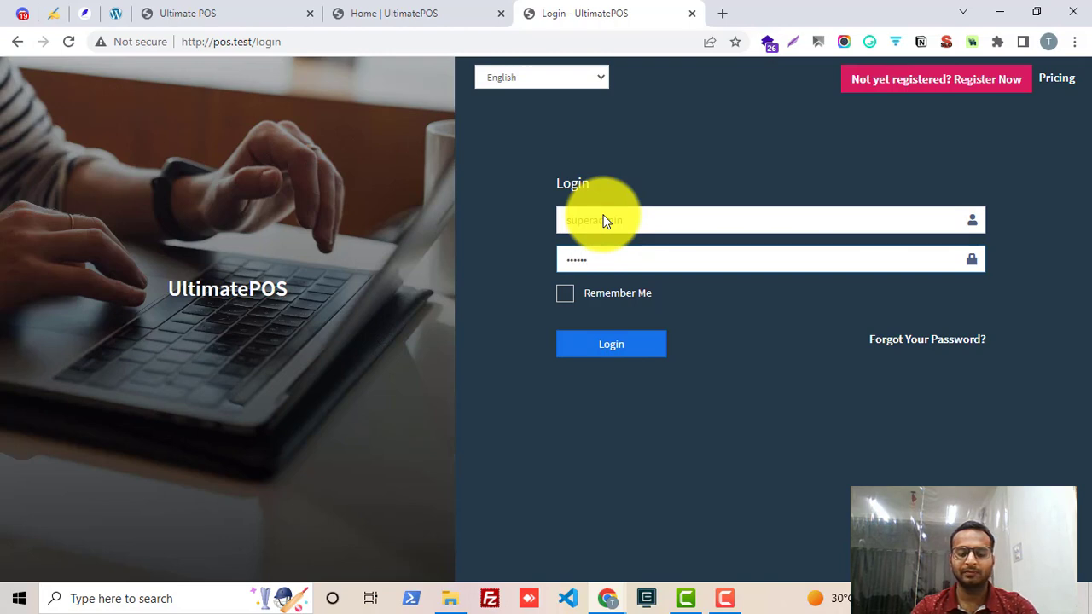
{"action": "key", "text": "Return"}
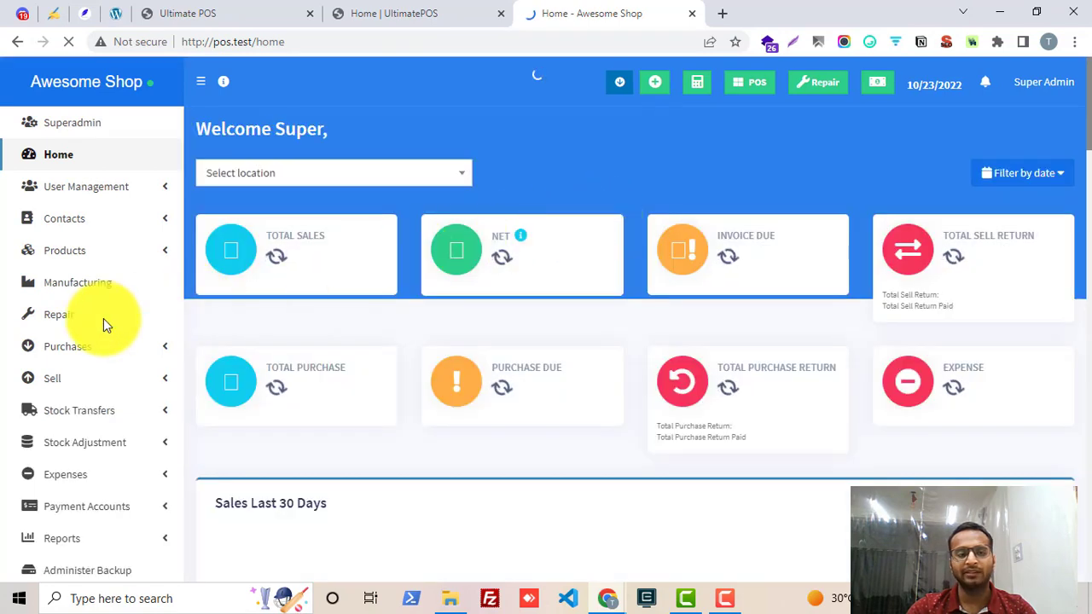
Open the CMS module's Site details settings from the sidebar
{"action": "scroll", "coordinate": [103, 320], "scroll_direction": "down", "scroll_amount": 4}
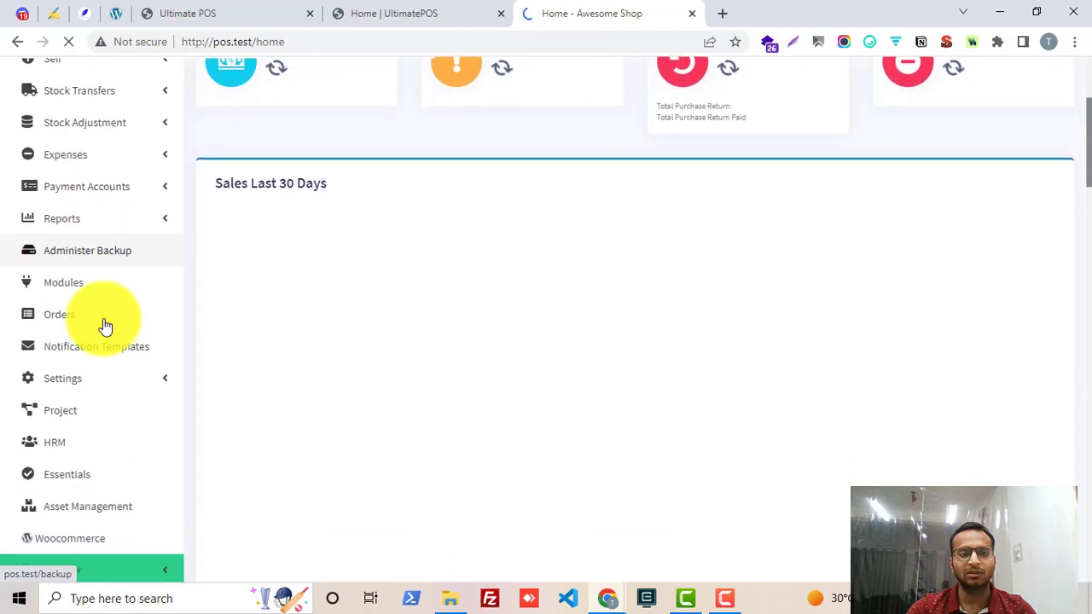
{"action": "scroll", "coordinate": [104, 325], "scroll_direction": "down", "scroll_amount": 4}
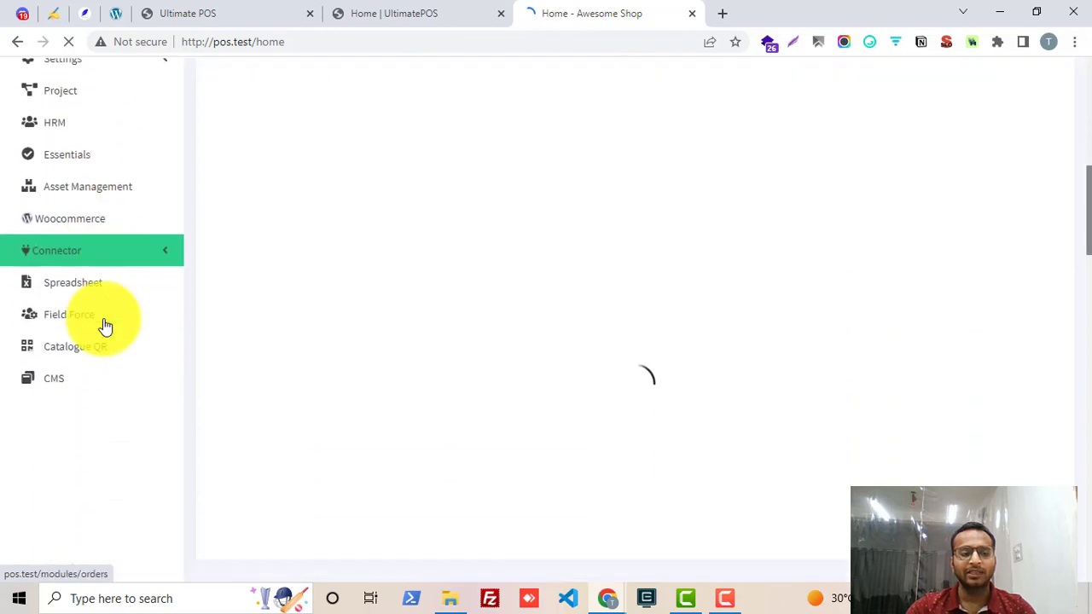
{"action": "left_click", "coordinate": [52, 384]}
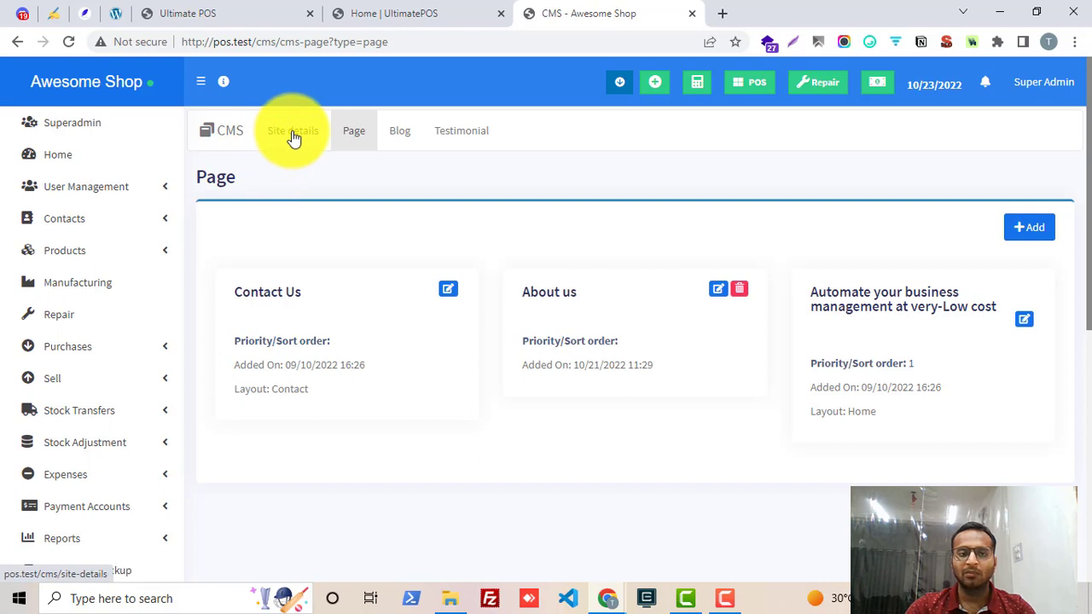
{"action": "left_click", "coordinate": [293, 137]}
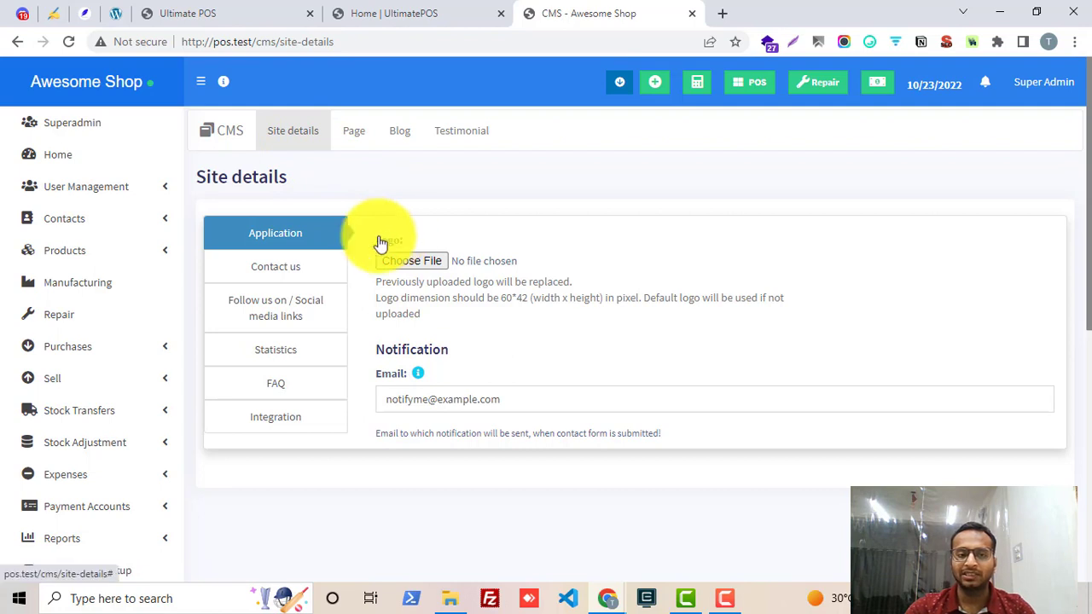
Look through the Contact, Social, Statistics, FAQ and Integration sections, then return to Application's notification email
{"action": "left_click", "coordinate": [284, 266]}
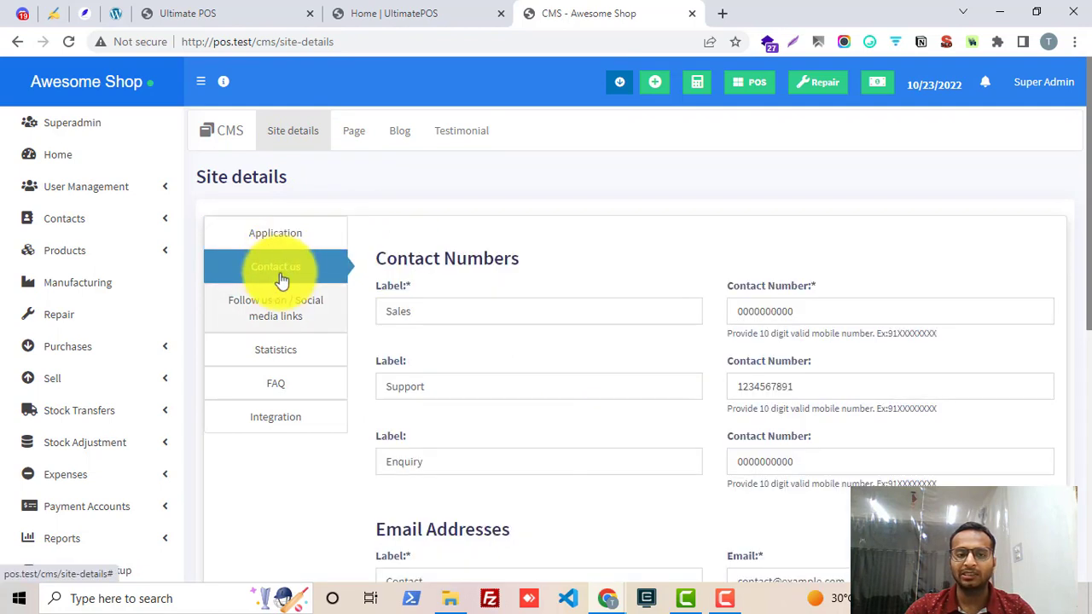
{"action": "left_click", "coordinate": [275, 303]}
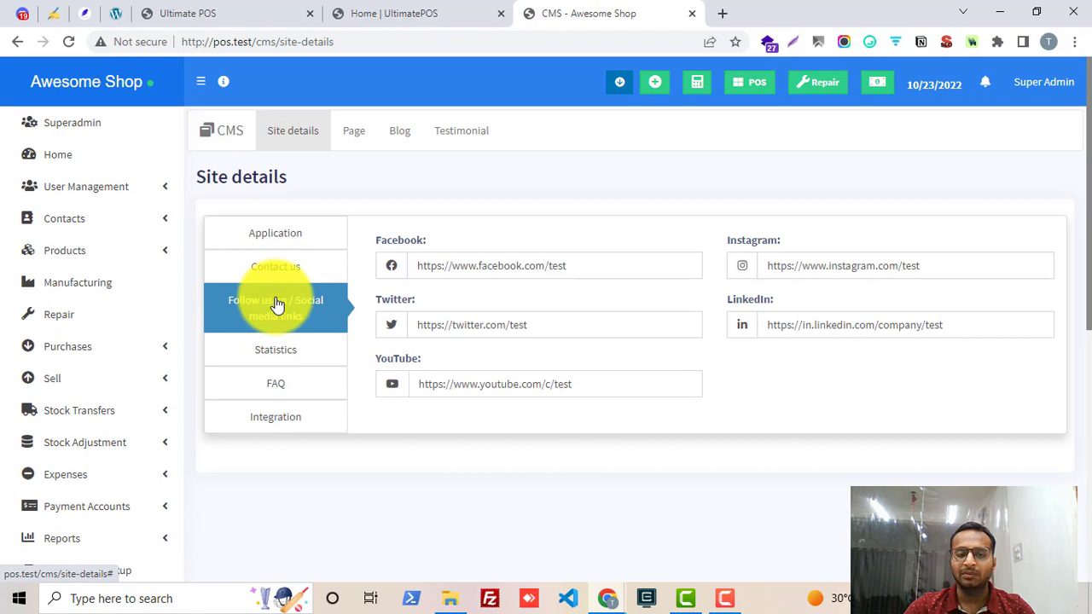
{"action": "left_click", "coordinate": [275, 357]}
{"action": "left_click", "coordinate": [275, 391]}
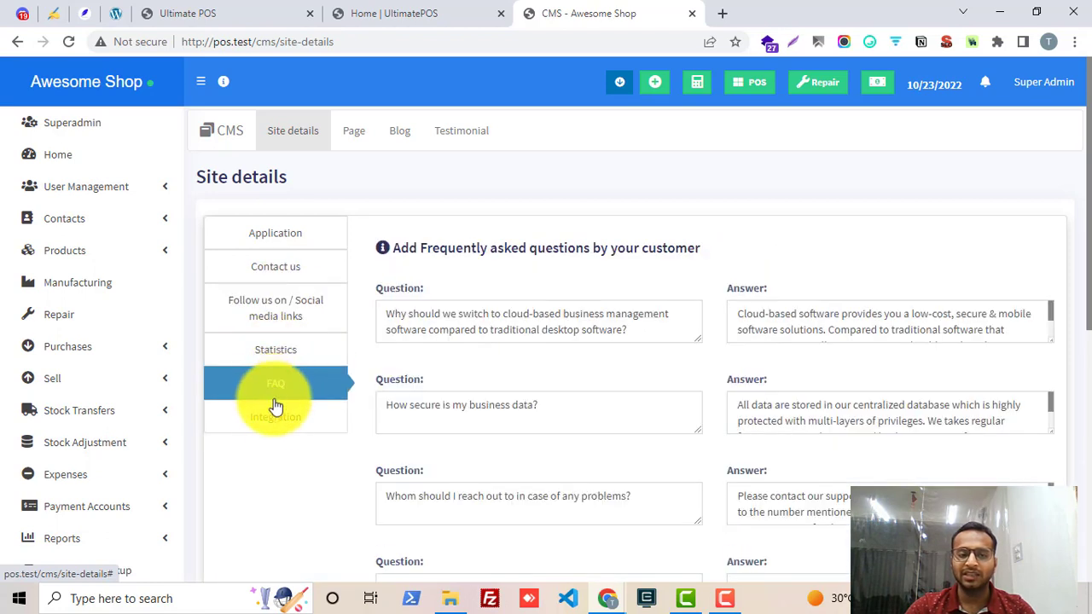
{"action": "left_click", "coordinate": [277, 421]}
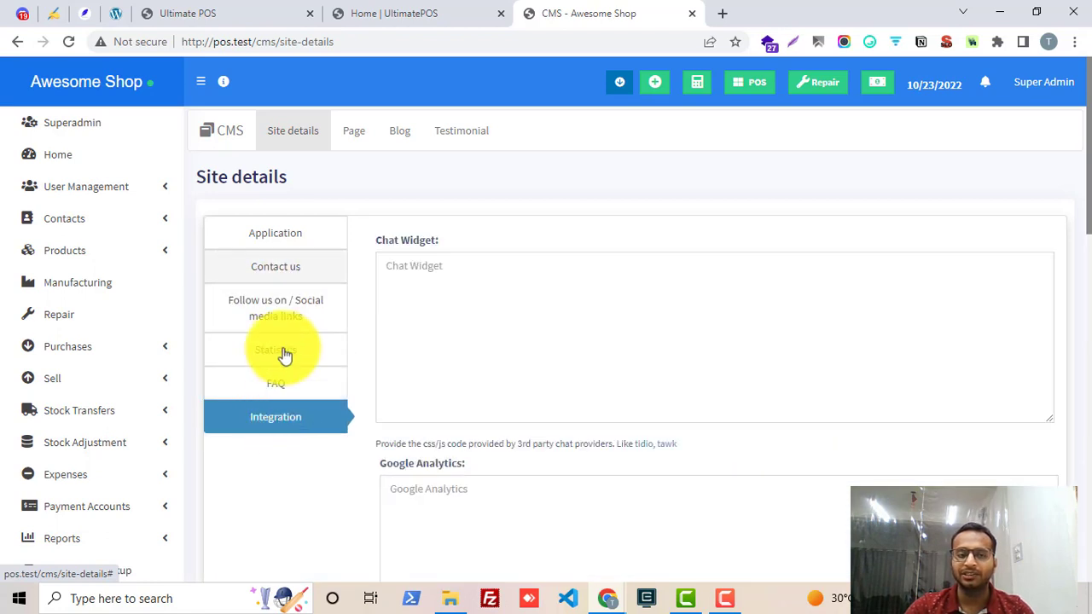
{"action": "left_click", "coordinate": [294, 241]}
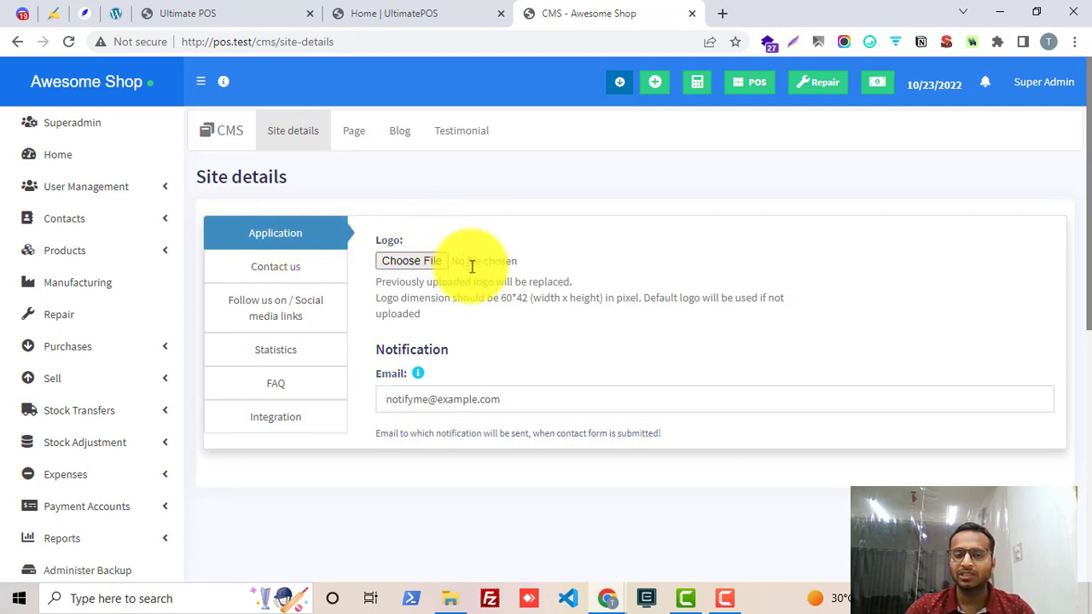
{"action": "scroll", "coordinate": [503, 302], "scroll_direction": "down", "scroll_amount": 2}
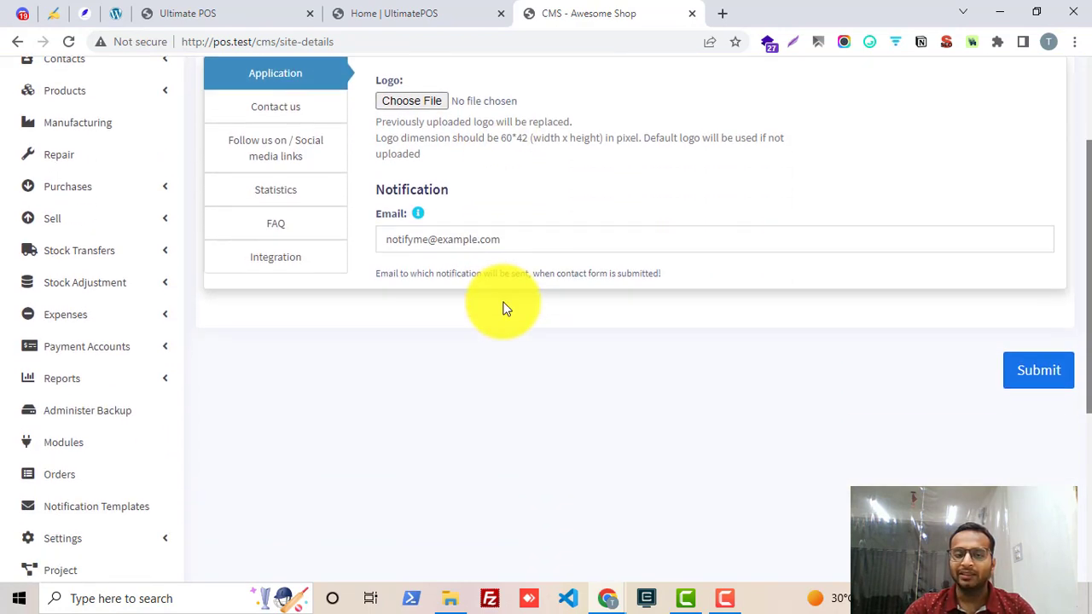
{"action": "triple_click", "coordinate": [458, 243]}
{"action": "scroll", "coordinate": [458, 242], "scroll_direction": "up", "scroll_amount": 2}
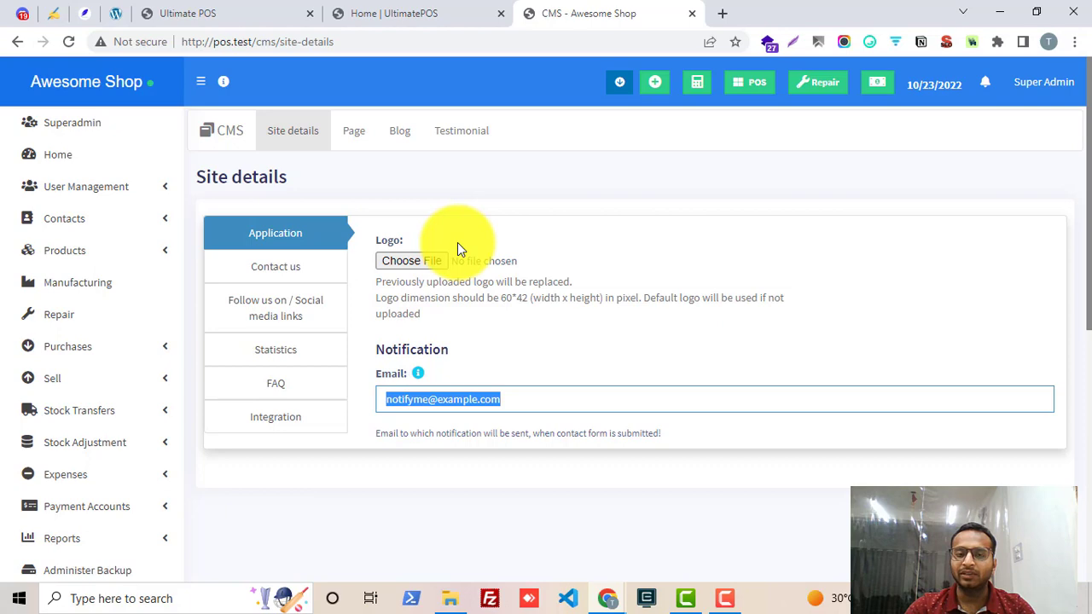
{"action": "left_click", "coordinate": [313, 282]}
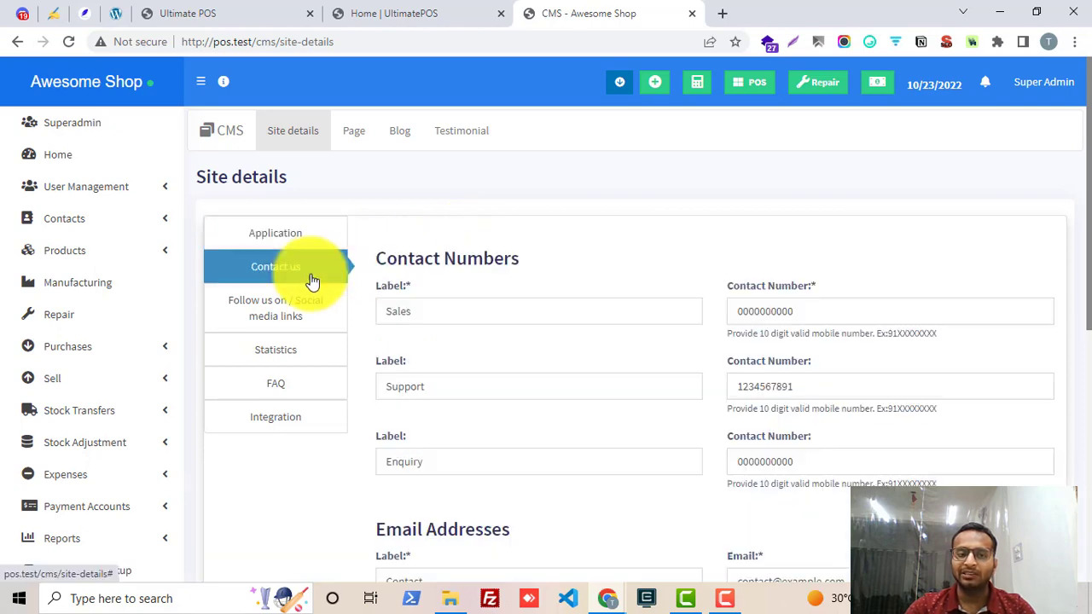
{"action": "scroll", "coordinate": [431, 238], "scroll_direction": "down", "scroll_amount": 1}
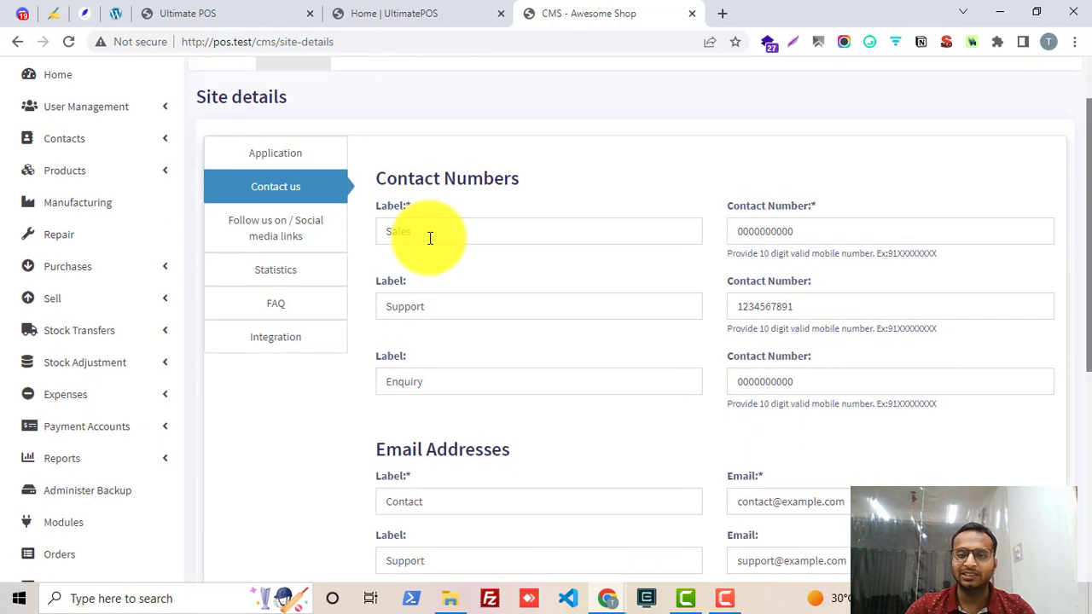
{"action": "double_click", "coordinate": [430, 238]}
{"action": "double_click", "coordinate": [797, 229]}
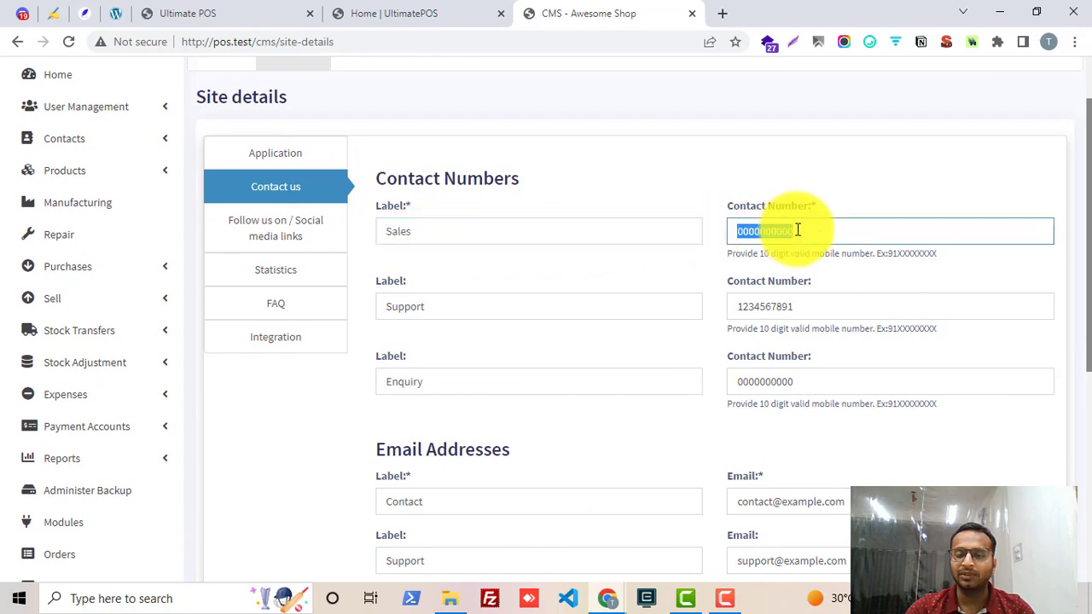
{"action": "double_click", "coordinate": [508, 237]}
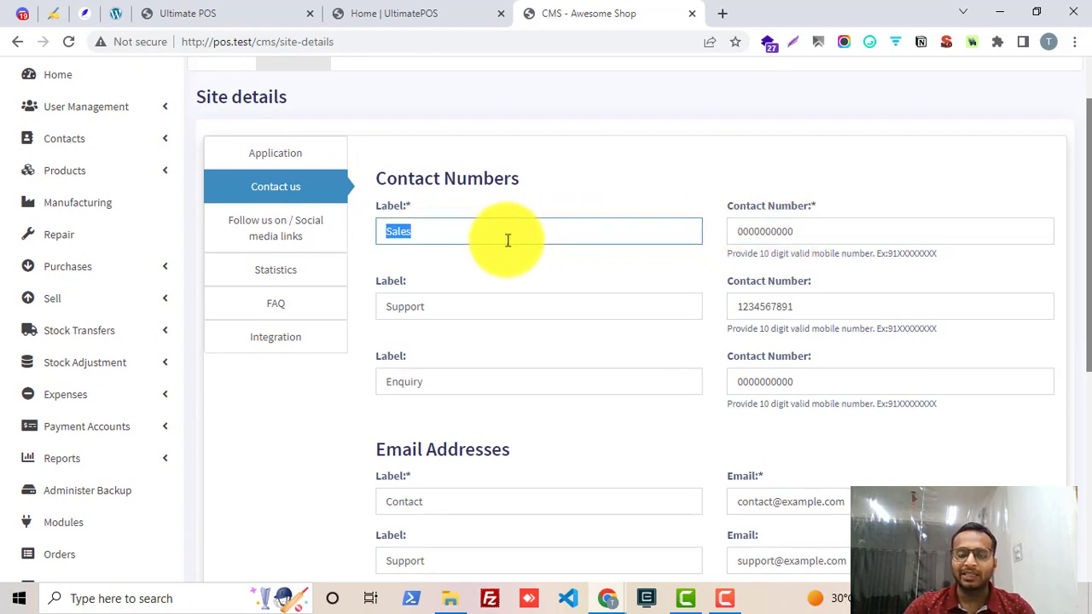
{"action": "double_click", "coordinate": [446, 306]}
{"action": "double_click", "coordinate": [428, 380]}
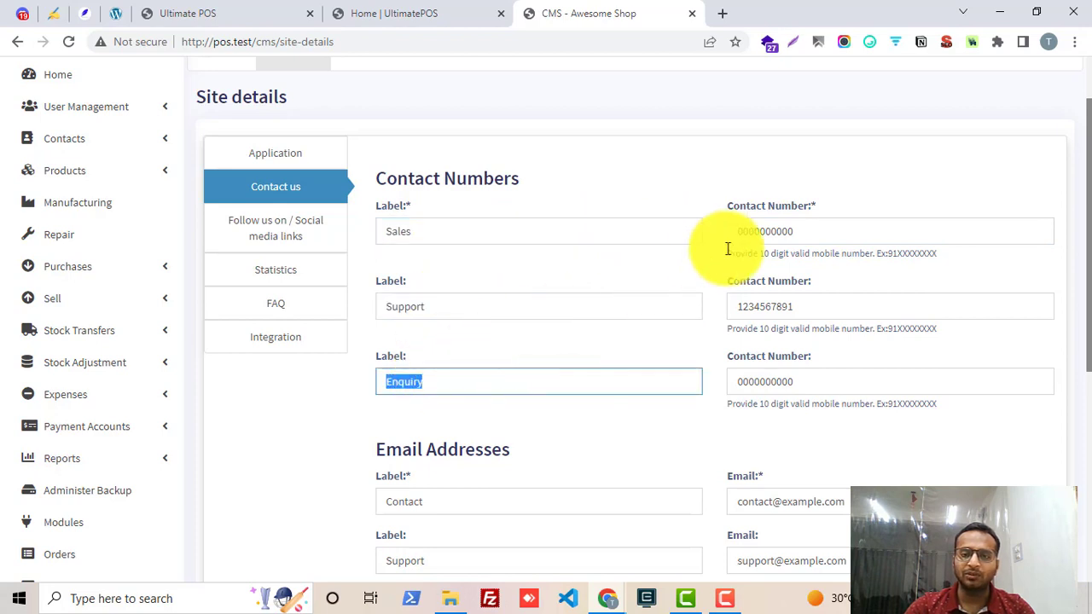
{"action": "double_click", "coordinate": [756, 232]}
{"action": "double_click", "coordinate": [756, 306]}
{"action": "scroll", "coordinate": [756, 302], "scroll_direction": "down", "scroll_amount": 1}
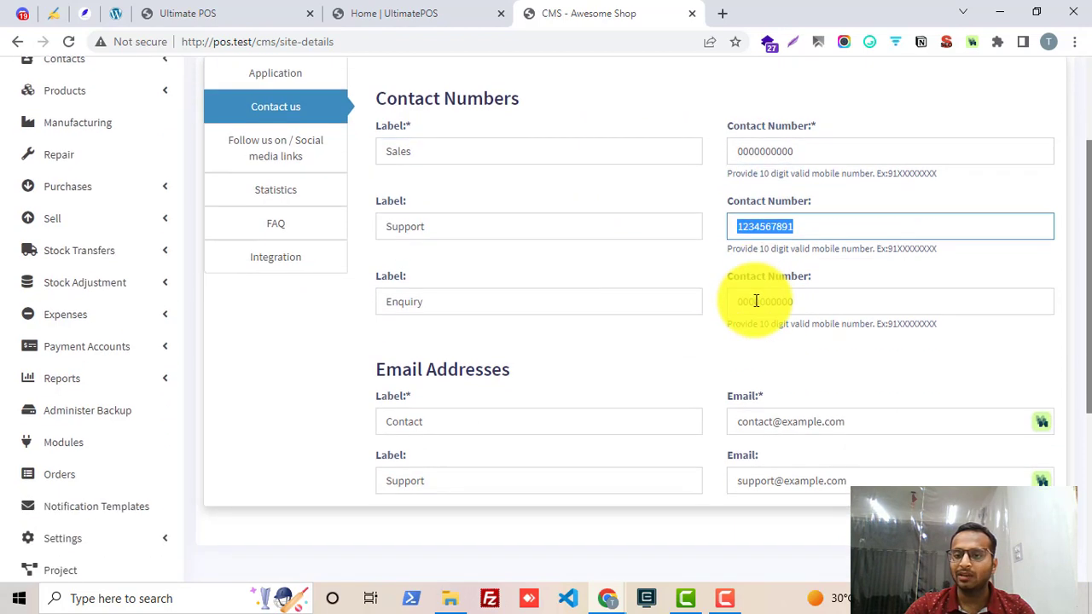
{"action": "double_click", "coordinate": [756, 298]}
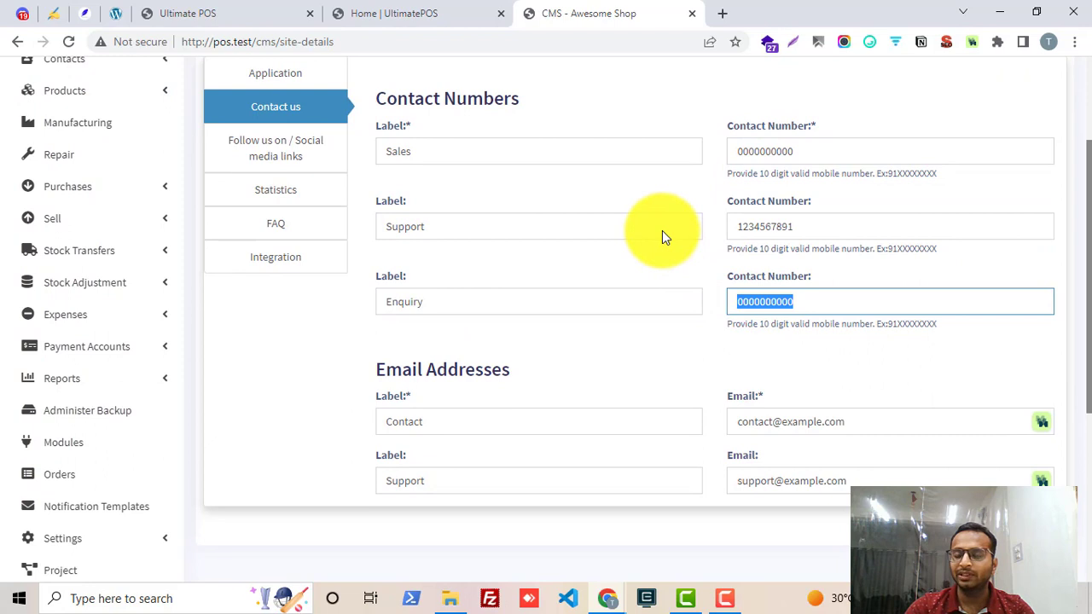
Review the Contact and Support email address entries further down
{"action": "scroll", "coordinate": [709, 225], "scroll_direction": "down", "scroll_amount": 1}
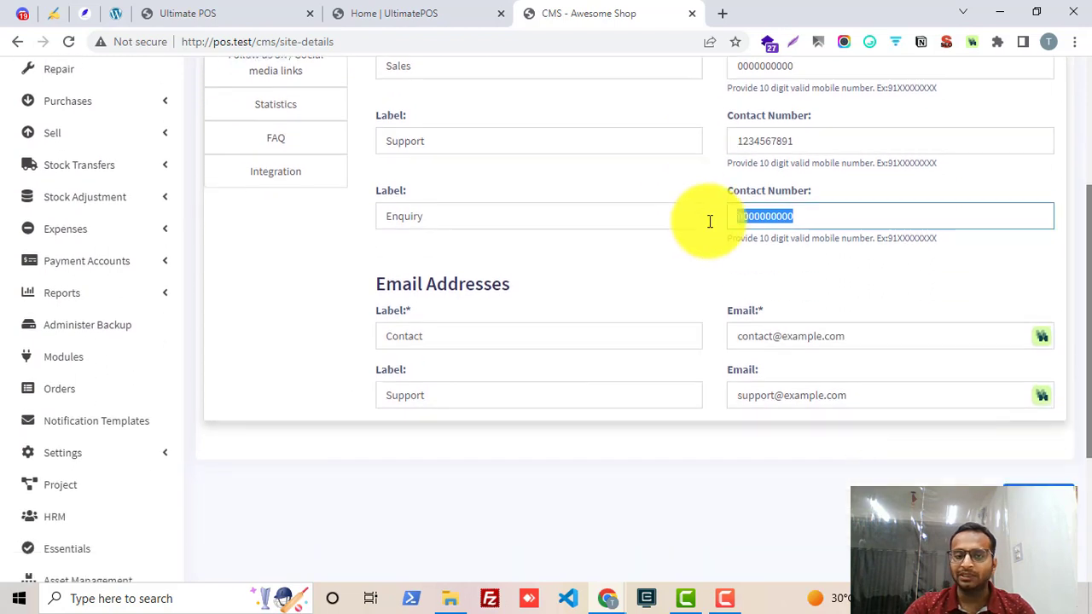
{"action": "scroll", "coordinate": [709, 221], "scroll_direction": "down", "scroll_amount": 2}
{"action": "double_click", "coordinate": [529, 181]}
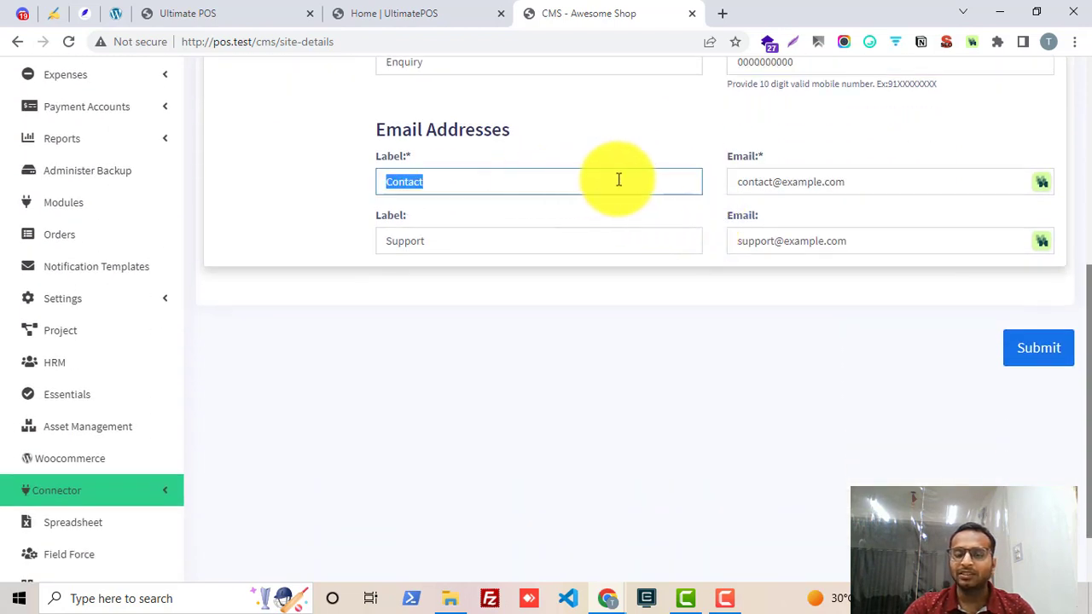
{"action": "triple_click", "coordinate": [769, 181]}
{"action": "double_click", "coordinate": [549, 249]}
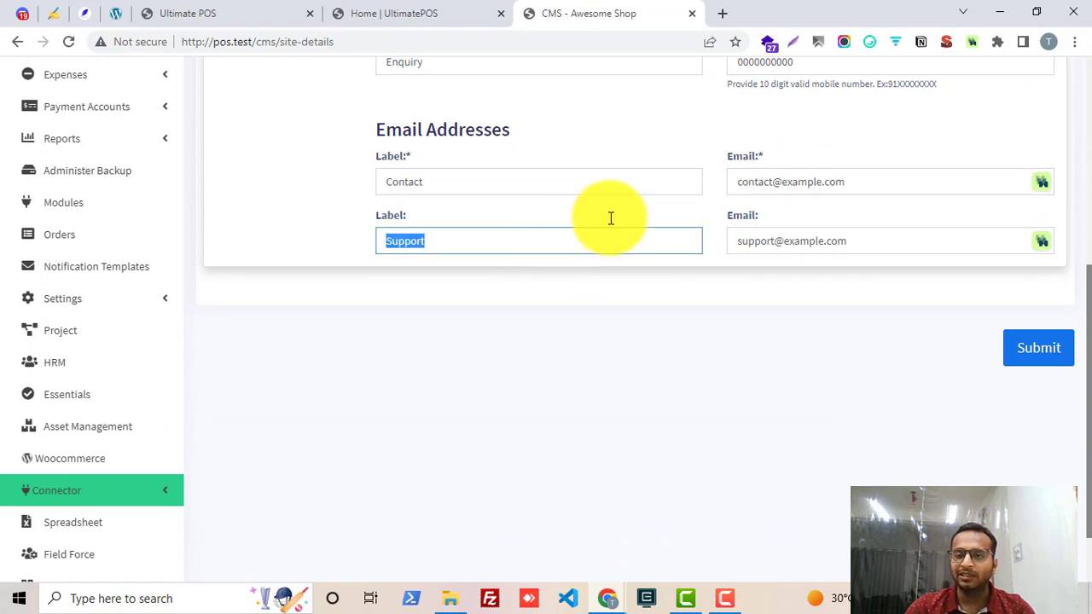
{"action": "scroll", "coordinate": [610, 225], "scroll_direction": "up", "scroll_amount": 4}
{"action": "scroll", "coordinate": [609, 225], "scroll_direction": "up", "scroll_amount": 1}
Review the Facebook and Instagram social media link URLs
{"action": "left_click", "coordinate": [283, 311]}
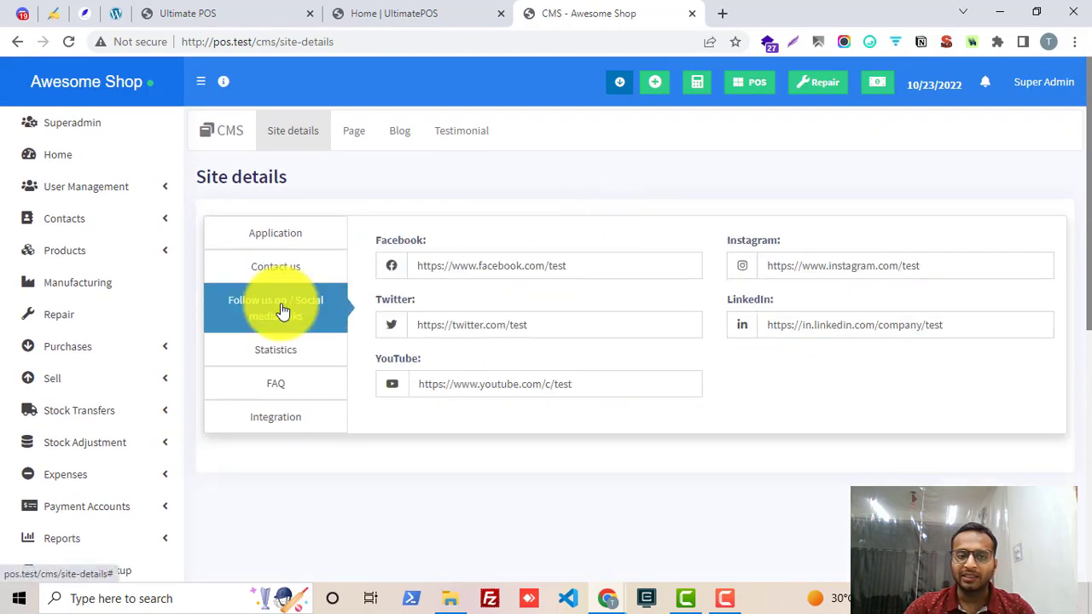
{"action": "triple_click", "coordinate": [486, 262]}
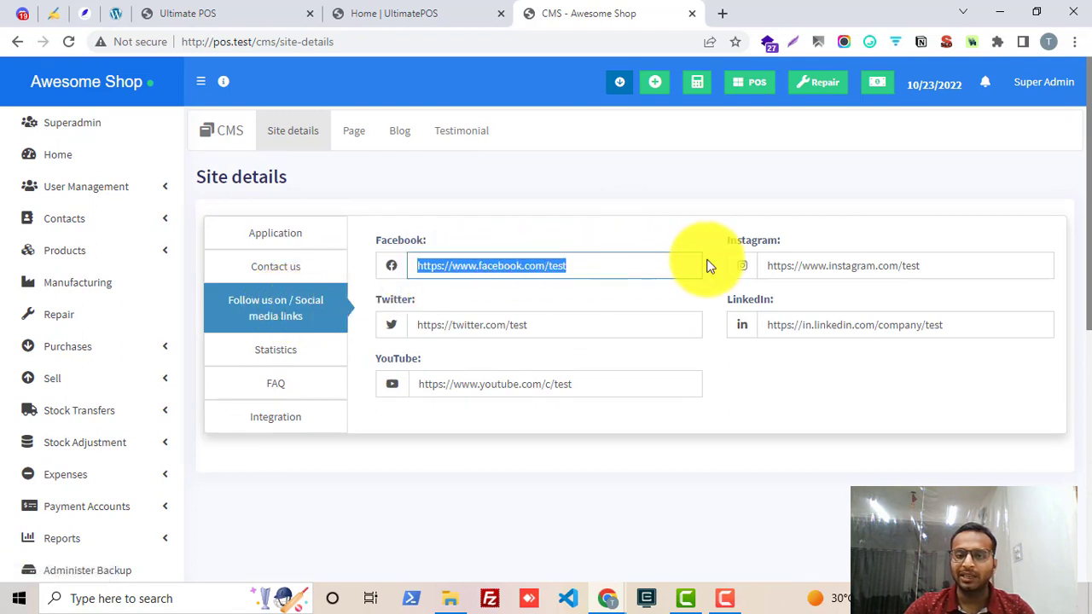
{"action": "triple_click", "coordinate": [773, 266]}
{"action": "scroll", "coordinate": [671, 262], "scroll_direction": "down", "scroll_amount": 1}
Review the statistics tagline and values 75, 400+, 50K and 126+, then bring up the FAQ section
{"action": "left_click", "coordinate": [317, 279]}
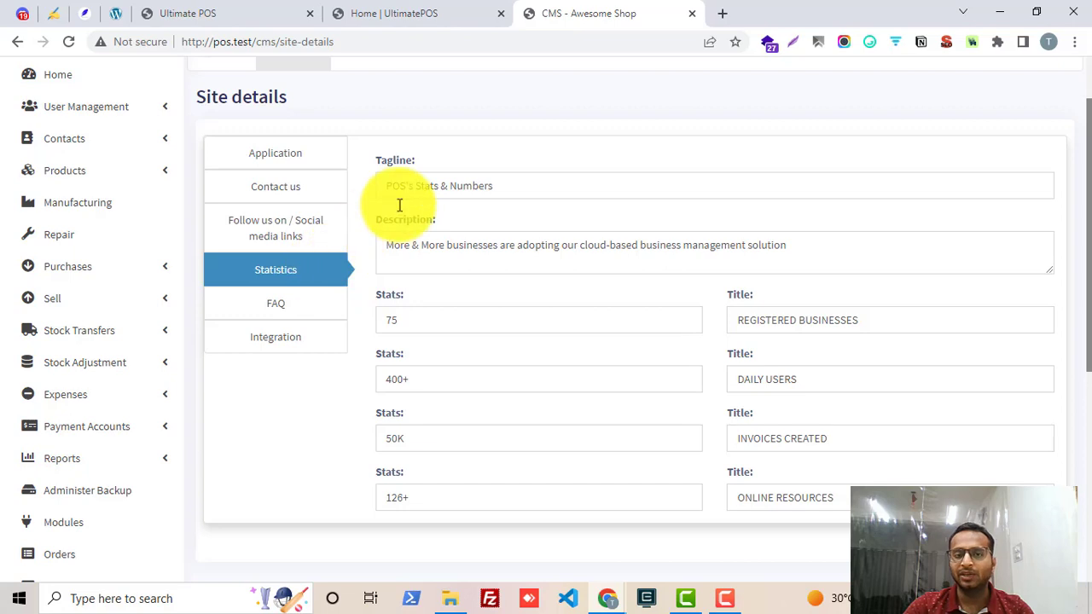
{"action": "triple_click", "coordinate": [413, 194]}
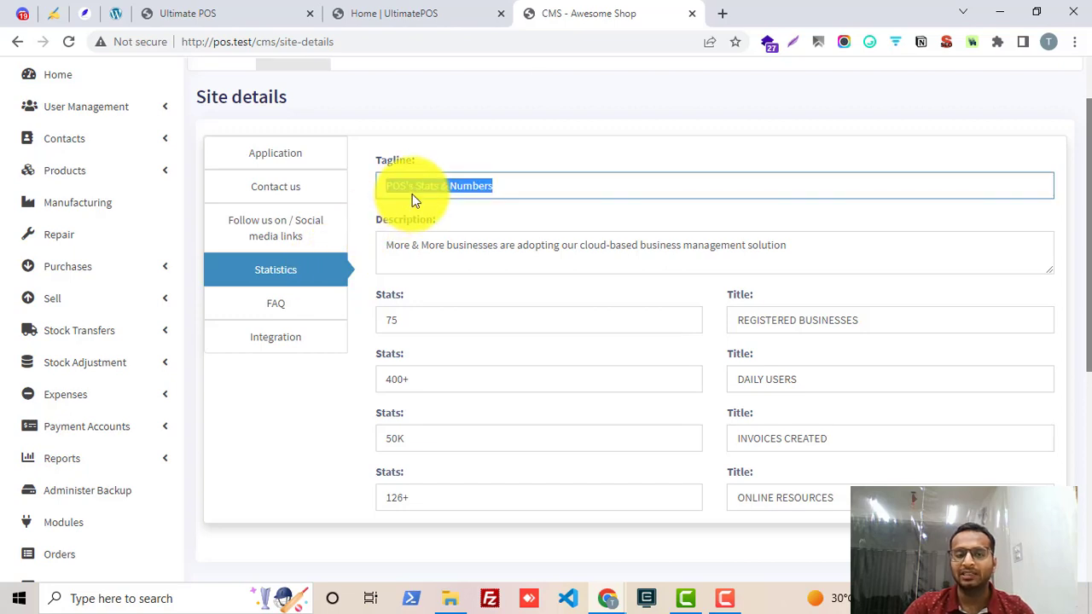
{"action": "scroll", "coordinate": [411, 231], "scroll_direction": "down", "scroll_amount": 2}
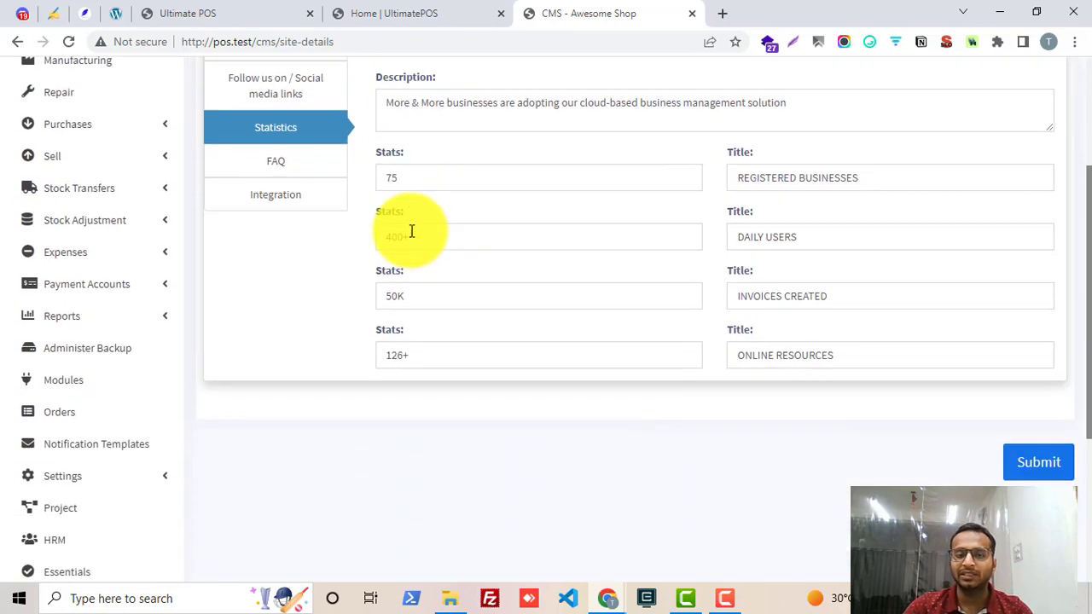
{"action": "double_click", "coordinate": [444, 162]}
{"action": "triple_click", "coordinate": [759, 159]}
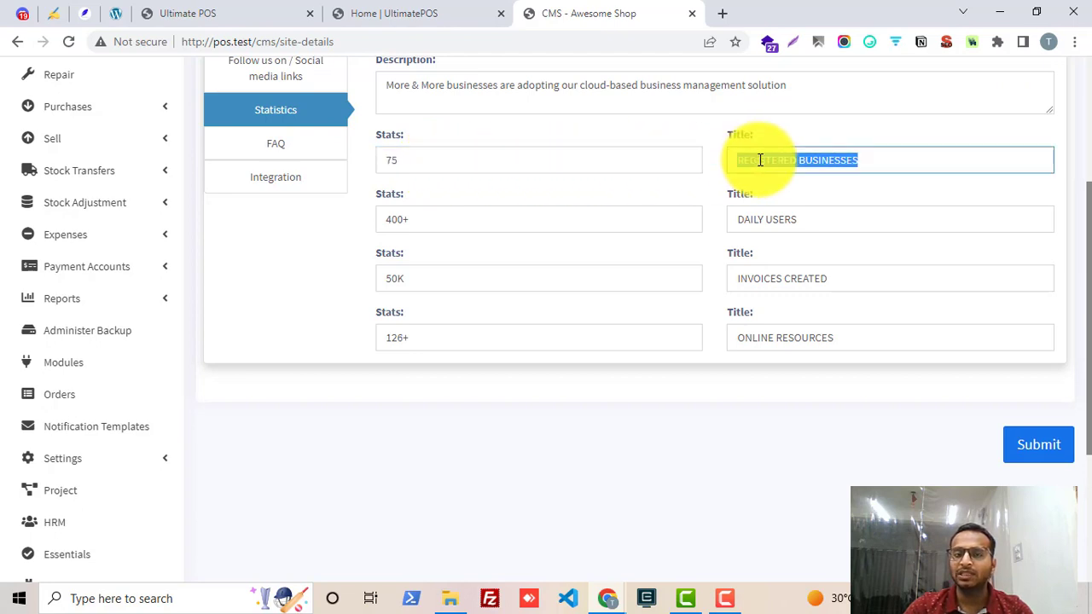
{"action": "triple_click", "coordinate": [573, 224]}
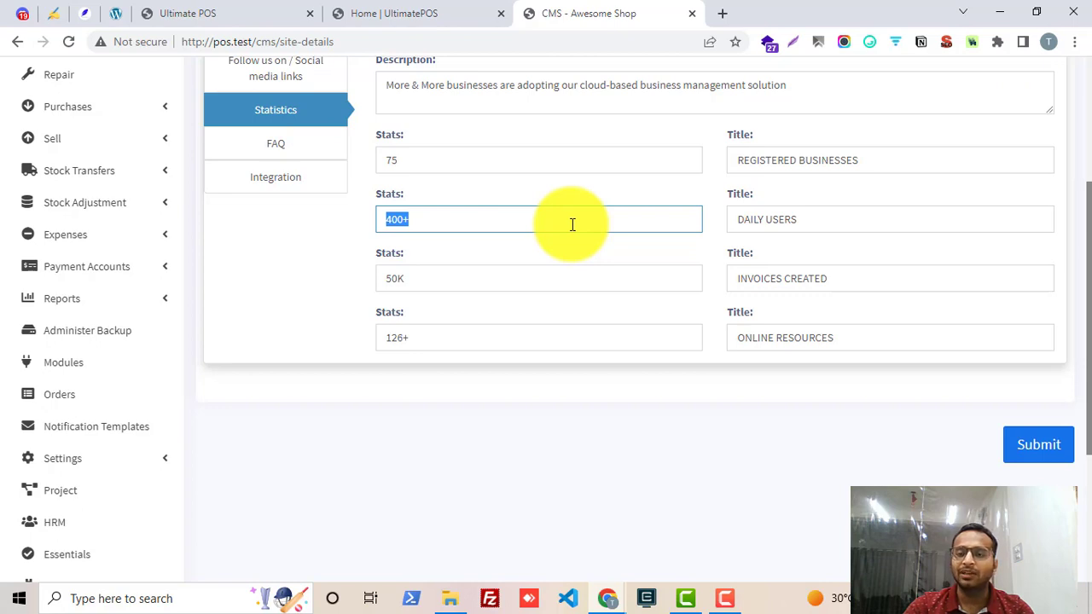
{"action": "triple_click", "coordinate": [731, 224]}
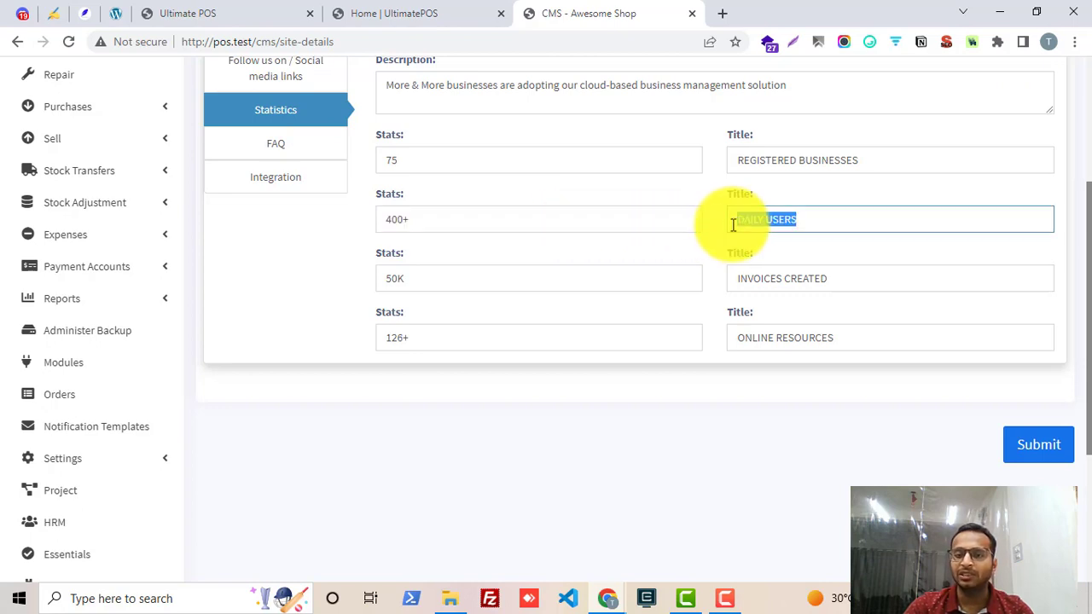
{"action": "triple_click", "coordinate": [527, 284]}
{"action": "key", "text": "Tab"}
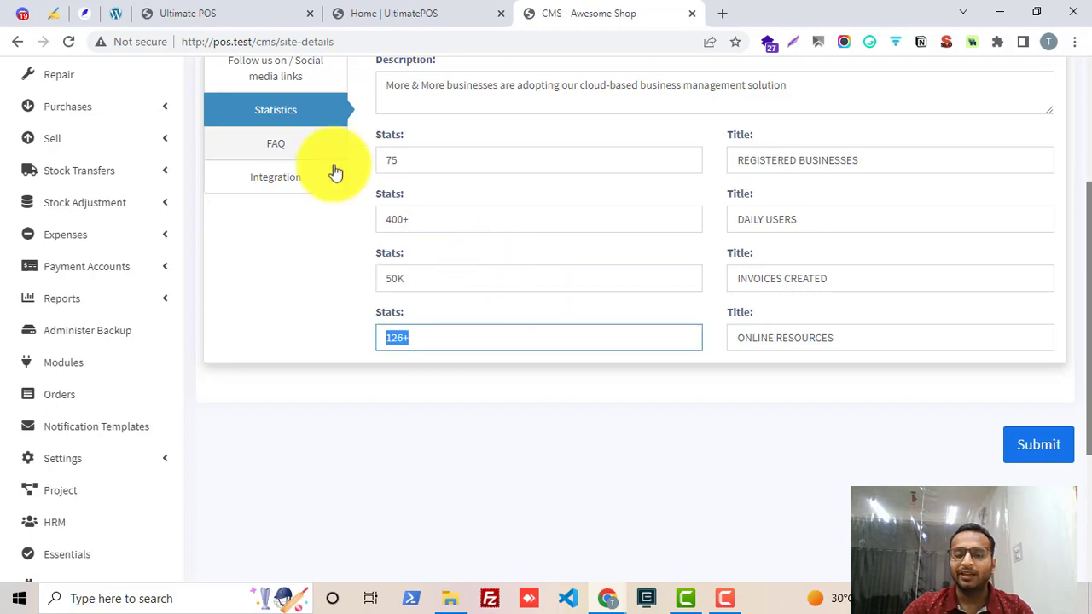
{"action": "left_click", "coordinate": [297, 145]}
Review the first FAQ question and answer and scroll through the remaining entries
{"action": "scroll", "coordinate": [354, 224], "scroll_direction": "up", "scroll_amount": 2}
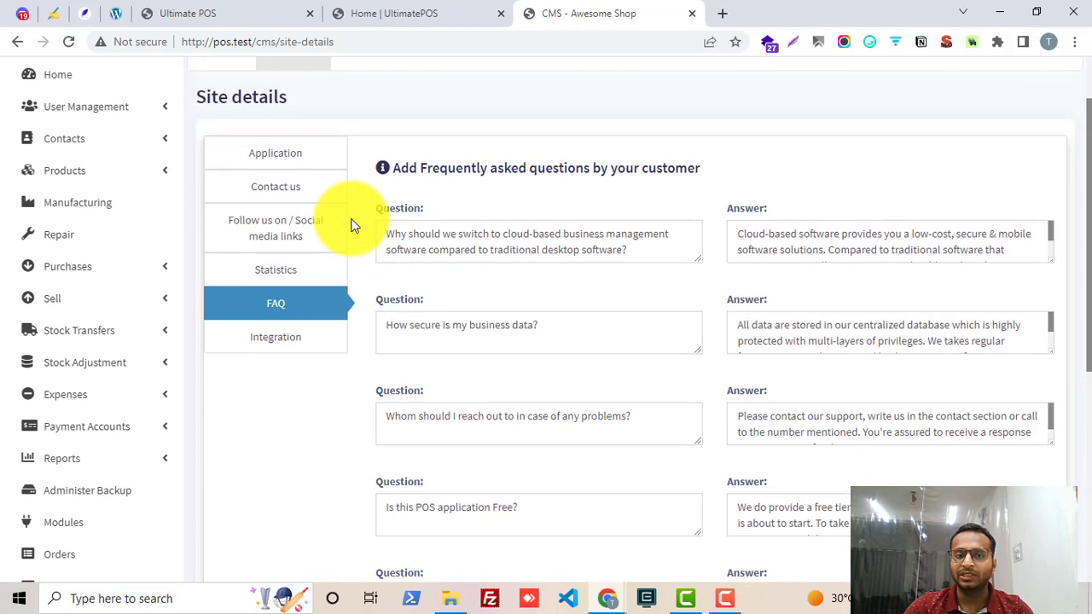
{"action": "left_click", "coordinate": [410, 236]}
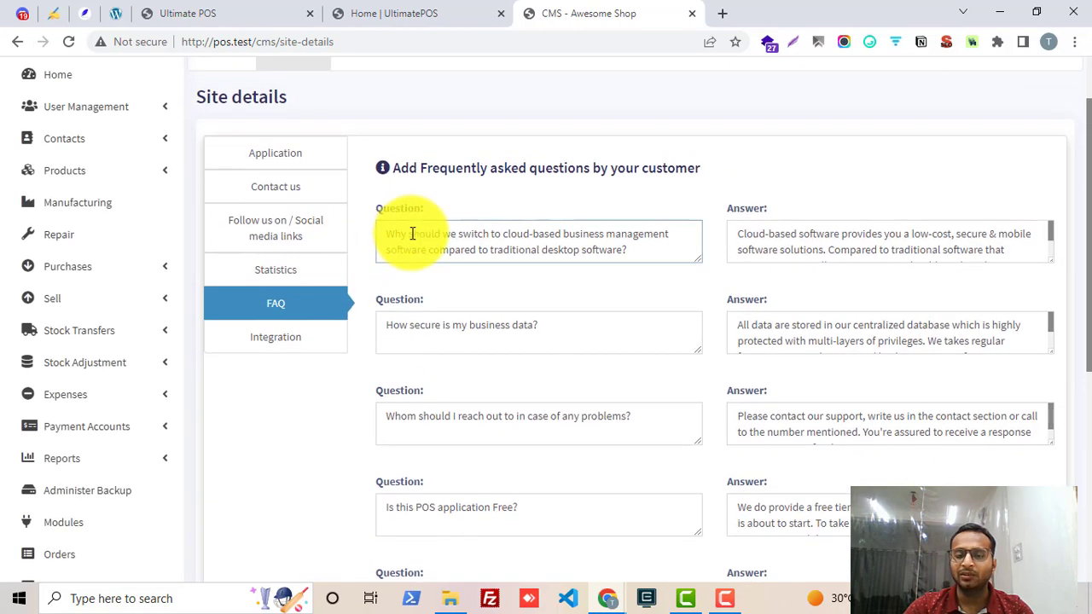
{"action": "triple_click", "coordinate": [763, 234]}
{"action": "scroll", "coordinate": [764, 234], "scroll_direction": "down", "scroll_amount": 3}
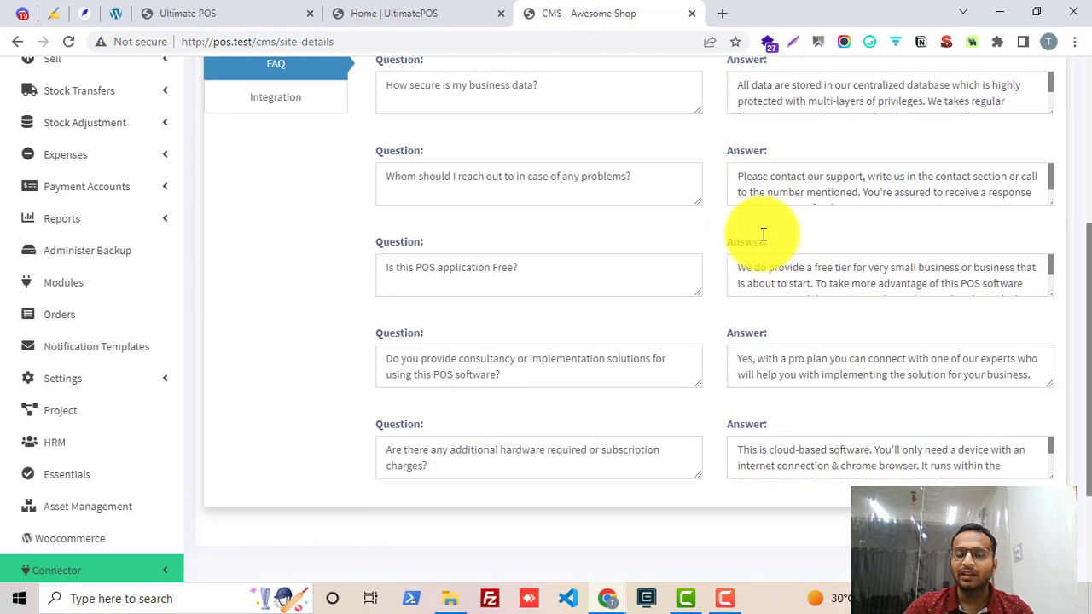
{"action": "scroll", "coordinate": [470, 212], "scroll_direction": "up", "scroll_amount": 2}
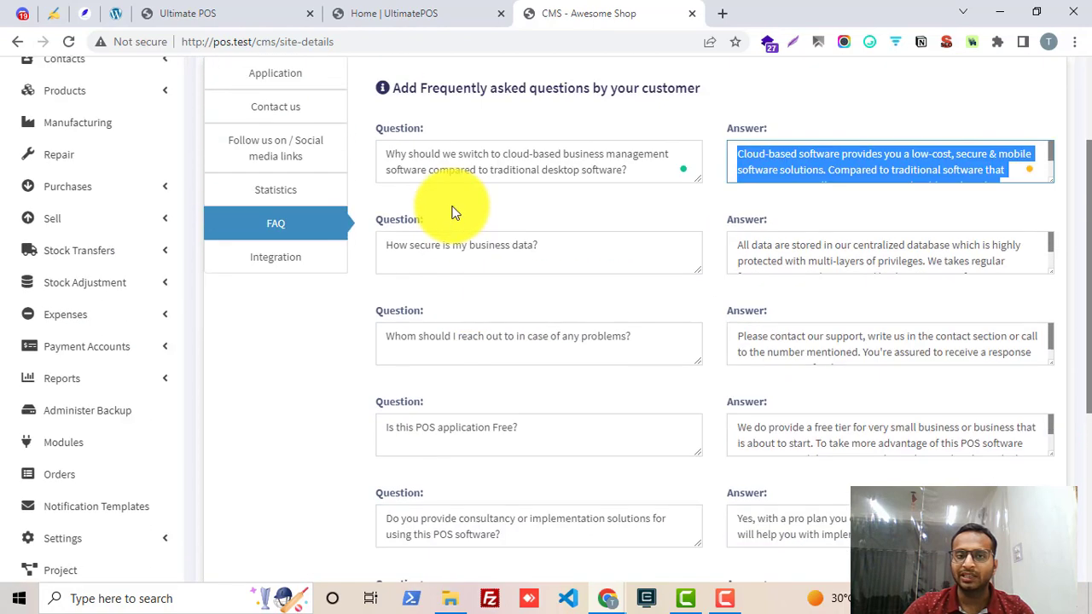
{"action": "scroll", "coordinate": [452, 212], "scroll_direction": "down", "scroll_amount": 1}
Show the Integration section and check the empty Chat Widget, Google Analytics and Facebook Pixel fields
{"action": "left_click", "coordinate": [305, 187]}
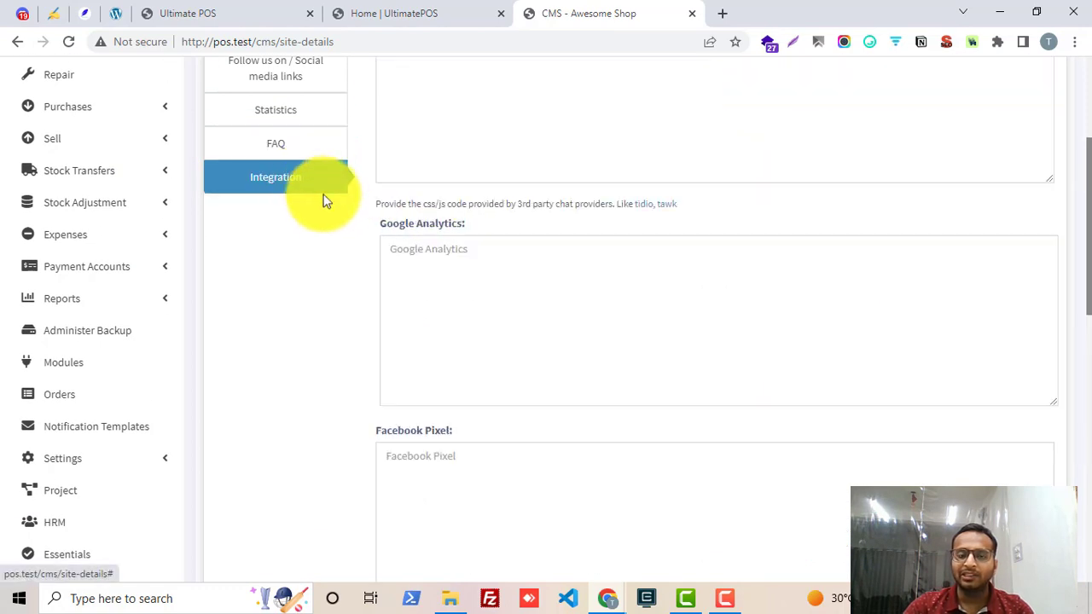
{"action": "scroll", "coordinate": [367, 239], "scroll_direction": "up", "scroll_amount": 3}
{"action": "left_click", "coordinate": [419, 288]}
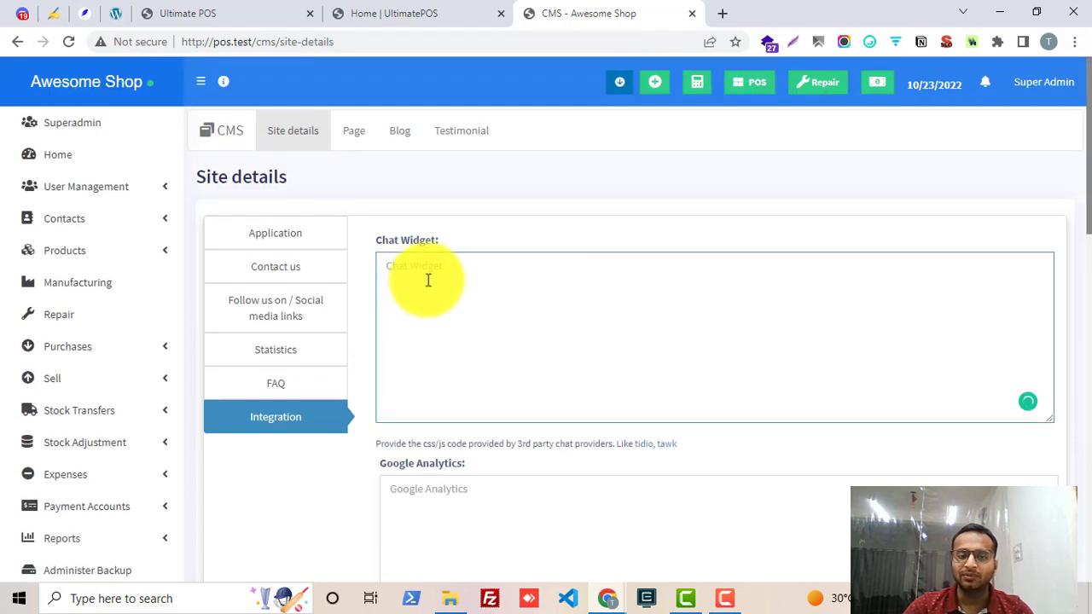
{"action": "scroll", "coordinate": [427, 280], "scroll_direction": "down", "scroll_amount": 3}
{"action": "left_click", "coordinate": [438, 270]}
{"action": "scroll", "coordinate": [438, 267], "scroll_direction": "down", "scroll_amount": 3}
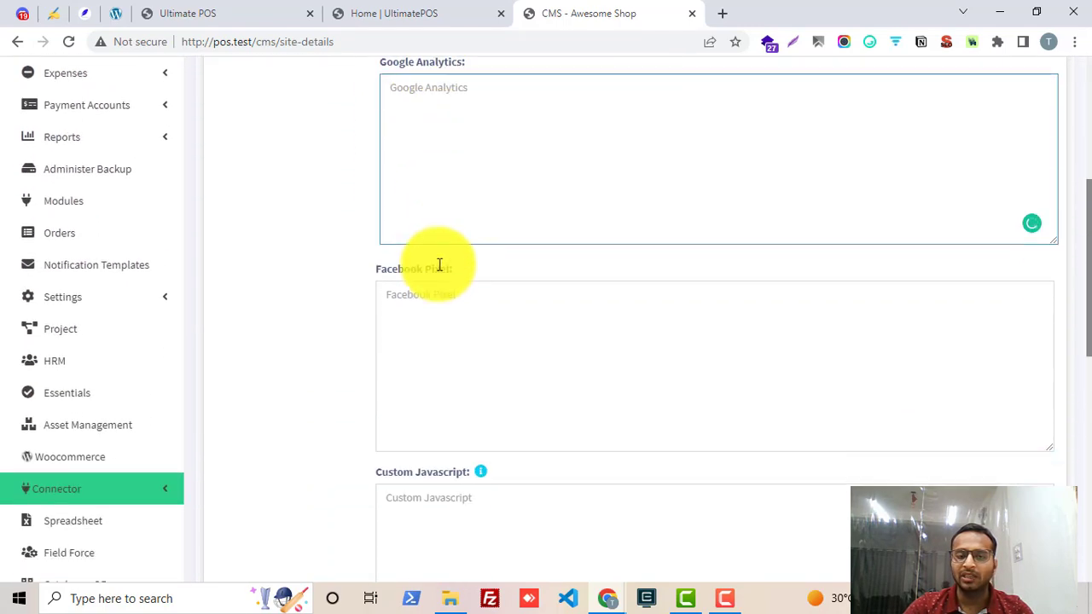
{"action": "left_click", "coordinate": [439, 264]}
Check the empty Custom Javascript, Custom Css and Meta Tags fields, then the Chat Widget again
{"action": "scroll", "coordinate": [440, 264], "scroll_direction": "down", "scroll_amount": 2}
{"action": "left_click", "coordinate": [439, 261]}
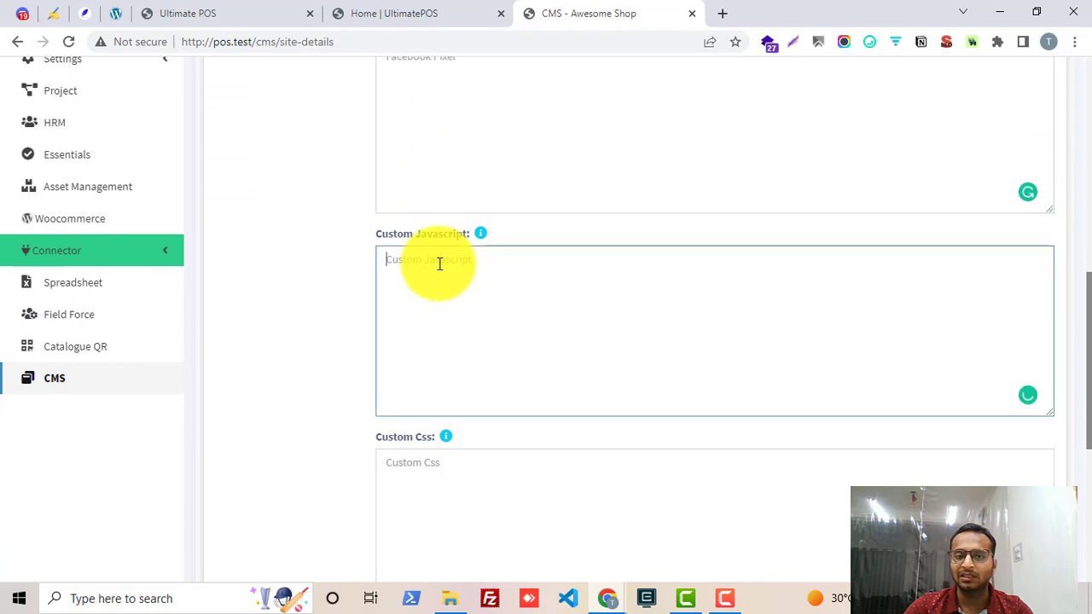
{"action": "scroll", "coordinate": [440, 267], "scroll_direction": "down", "scroll_amount": 1}
{"action": "scroll", "coordinate": [439, 267], "scroll_direction": "down", "scroll_amount": 3}
{"action": "left_click", "coordinate": [438, 268]}
{"action": "scroll", "coordinate": [428, 280], "scroll_direction": "down", "scroll_amount": 2}
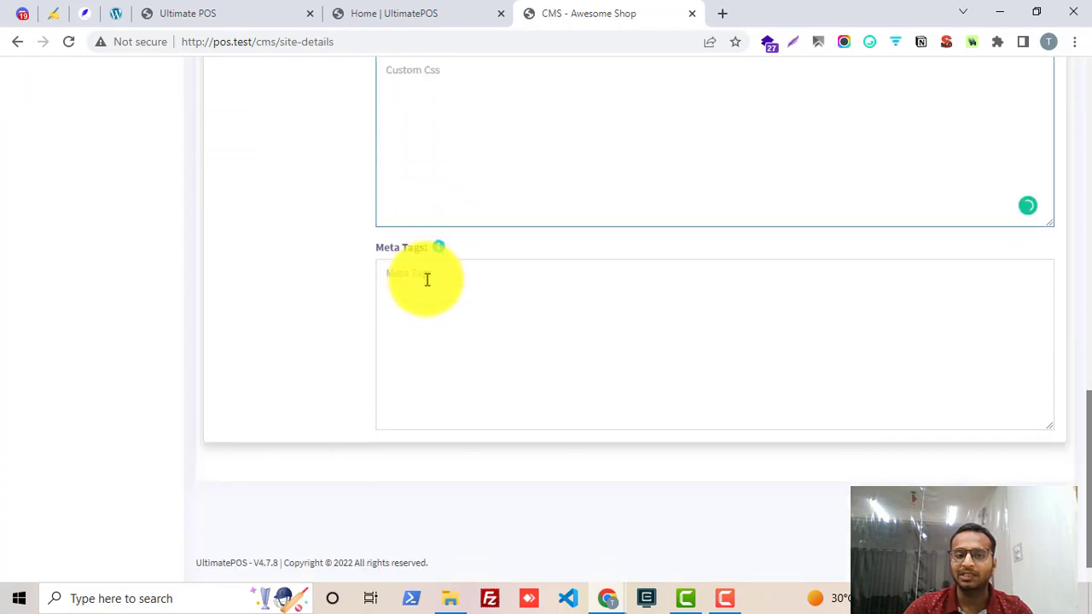
{"action": "left_click", "coordinate": [427, 279]}
{"action": "scroll", "coordinate": [427, 280], "scroll_direction": "up", "scroll_amount": 15}
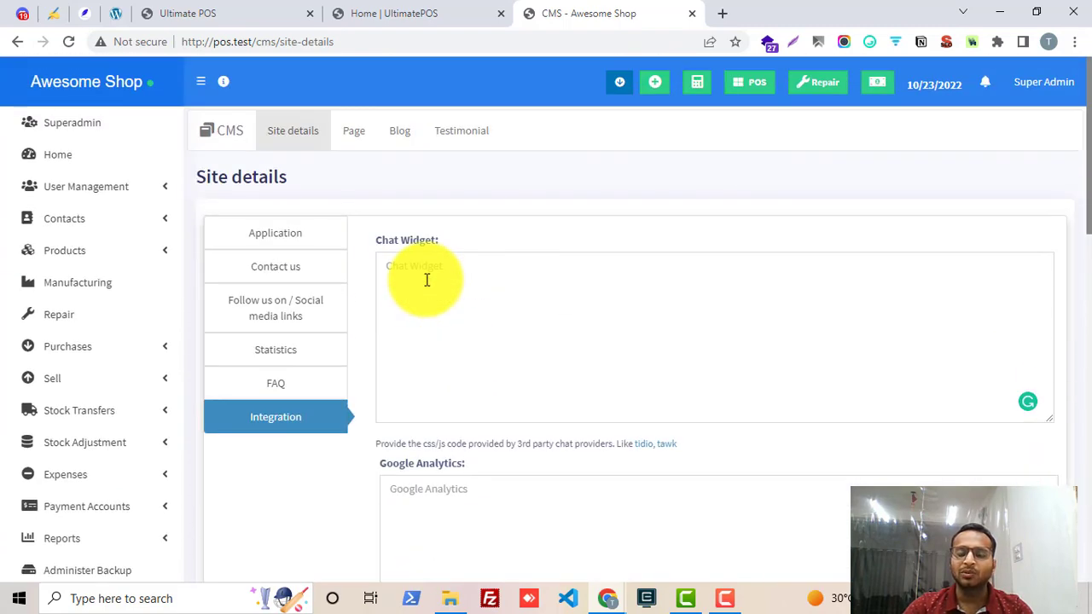
{"action": "left_click", "coordinate": [427, 280]}
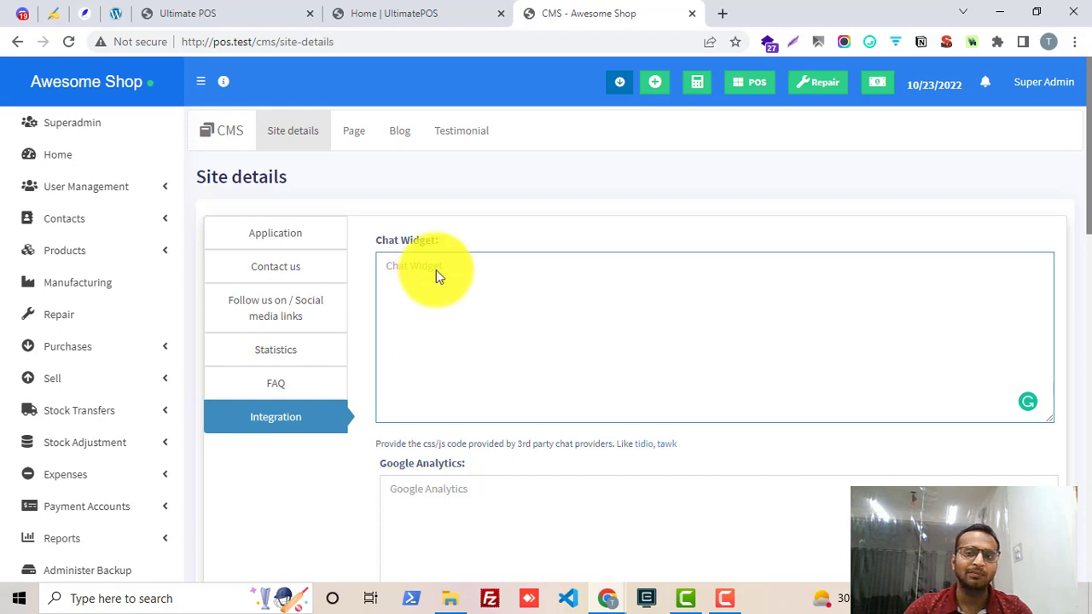
Search the web for 'twak' in a new tab, then go back to the CMS - Awesome Shop tab
{"action": "left_click", "coordinate": [722, 14]}
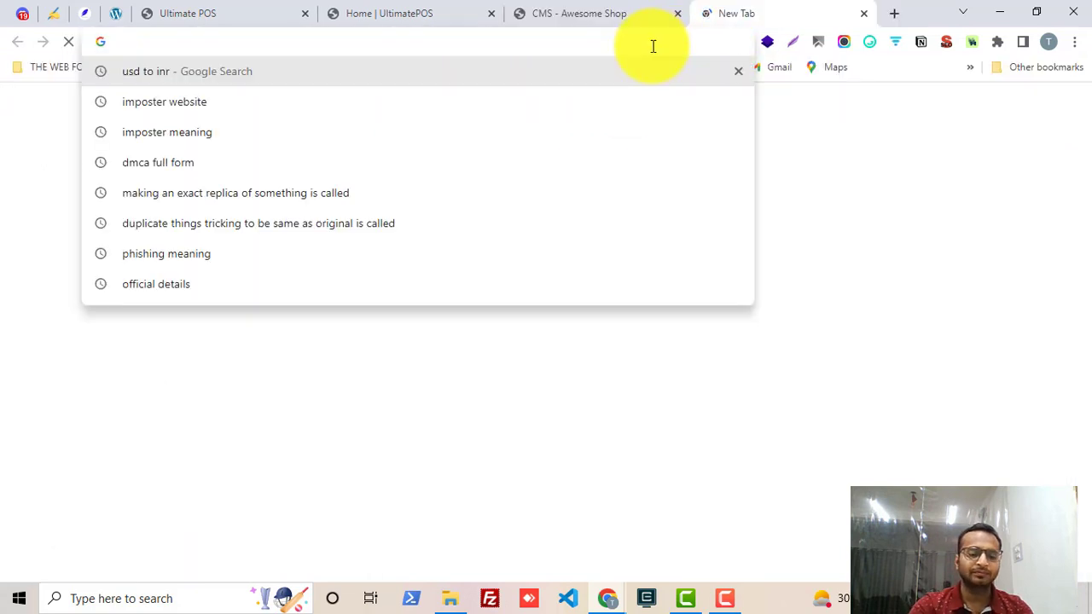
{"action": "type", "text": "twa"}
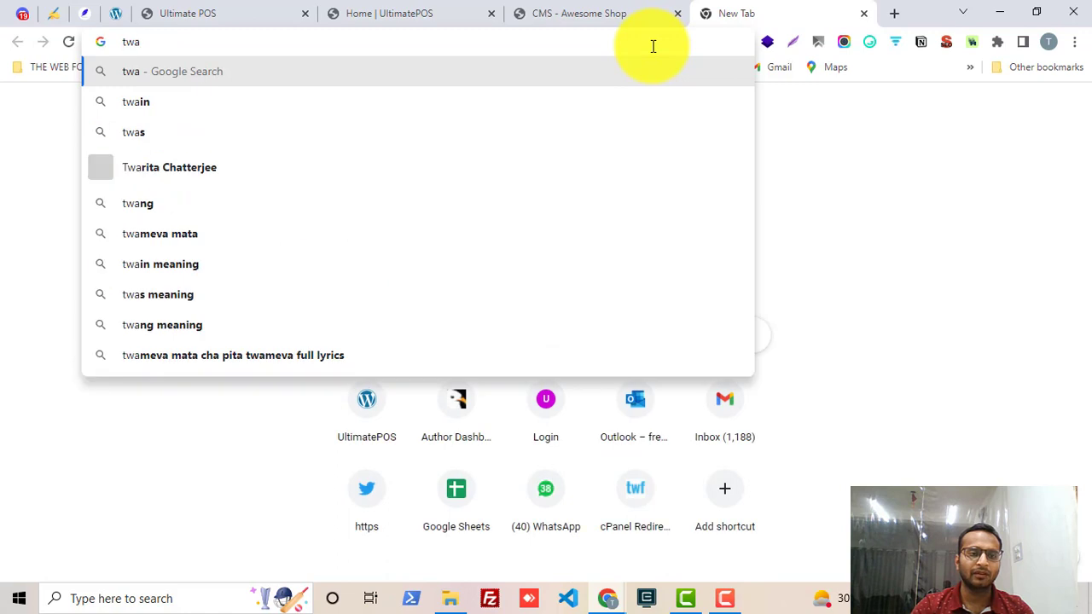
{"action": "type", "text": "k"}
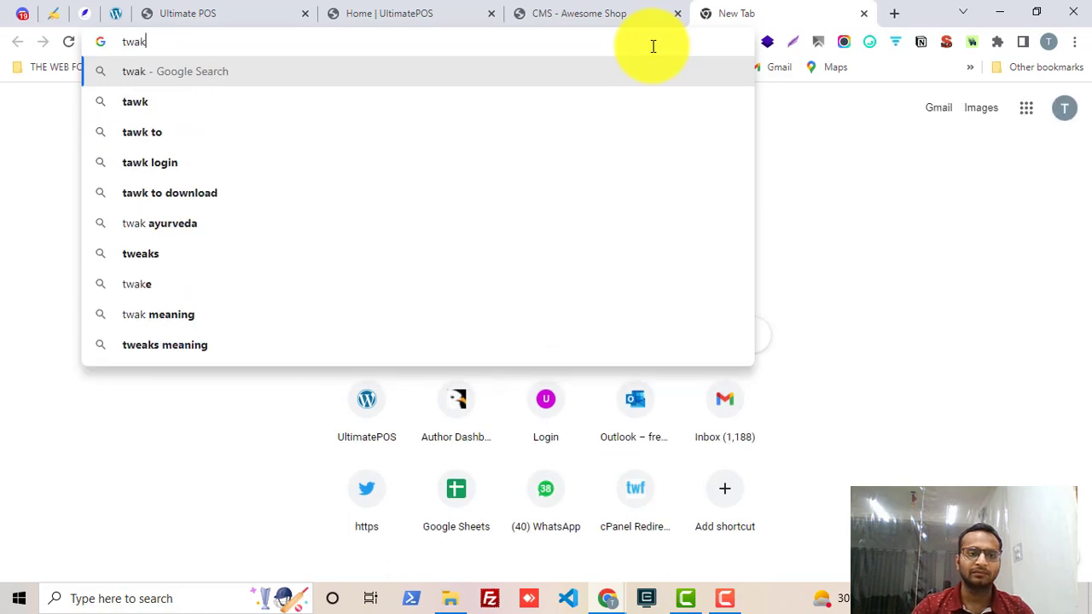
{"action": "key", "text": "Return"}
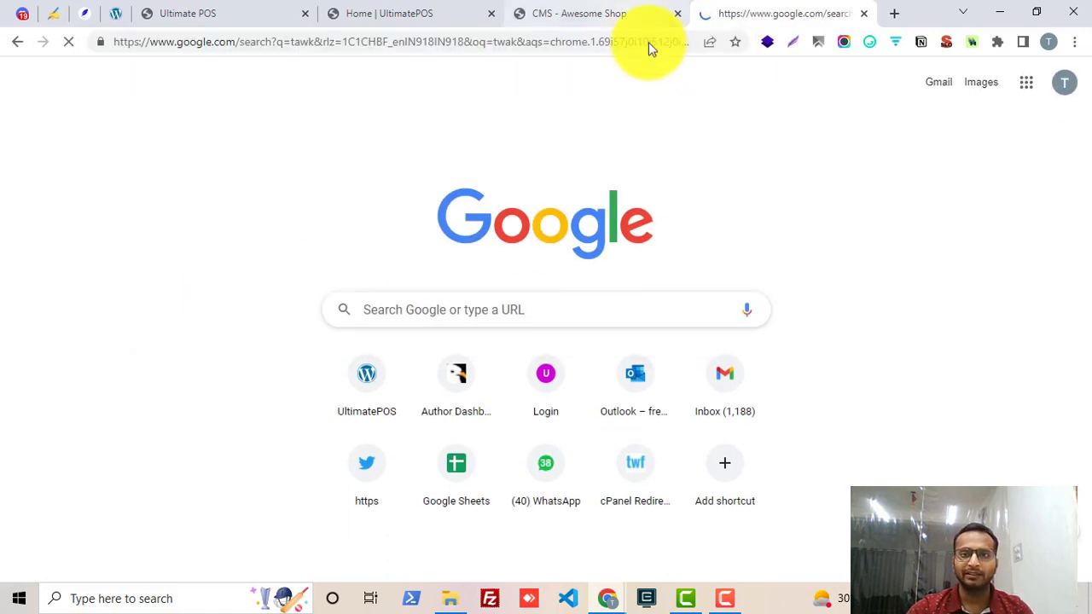
{"action": "left_click", "coordinate": [625, 18]}
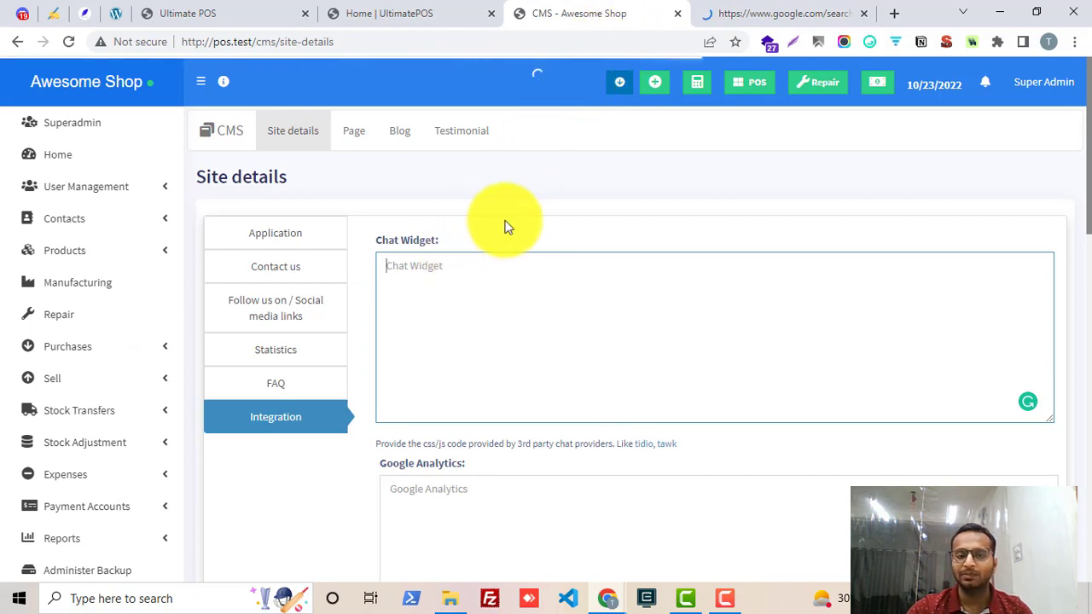
{"action": "scroll", "coordinate": [508, 222], "scroll_direction": "down", "scroll_amount": 2}
{"action": "left_click", "coordinate": [428, 331]}
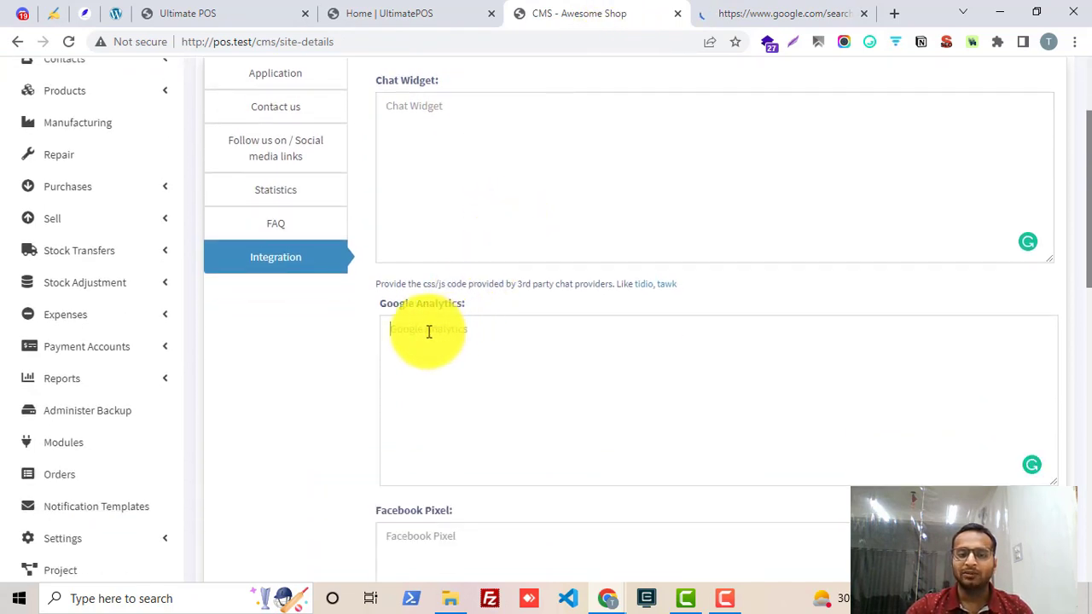
{"action": "scroll", "coordinate": [316, 334], "scroll_direction": "down", "scroll_amount": 4}
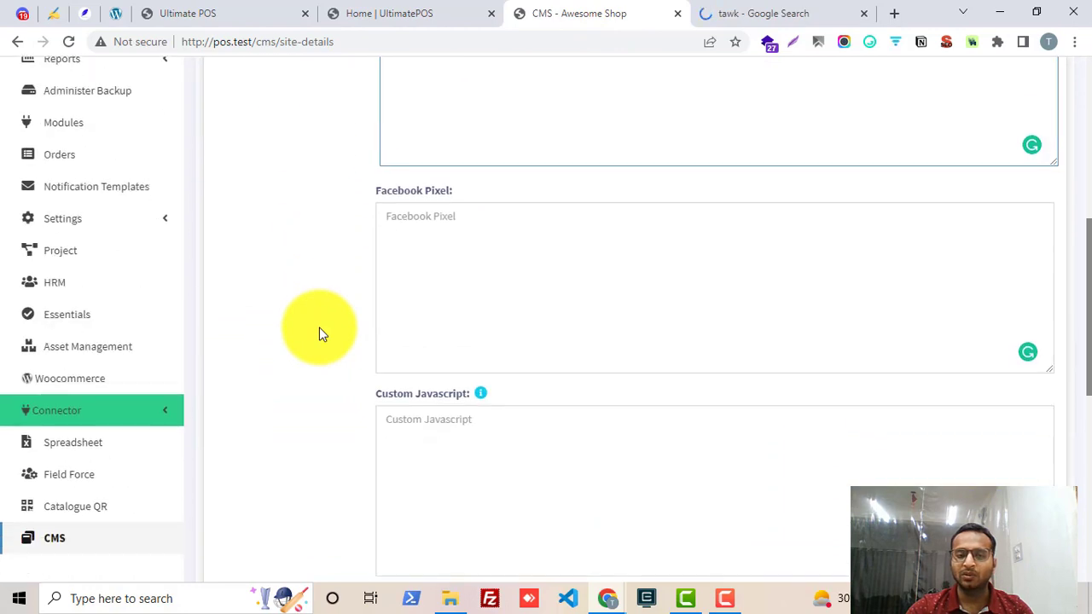
{"action": "left_click", "coordinate": [453, 293]}
{"action": "scroll", "coordinate": [452, 293], "scroll_direction": "down", "scroll_amount": 3}
{"action": "left_click", "coordinate": [471, 232]}
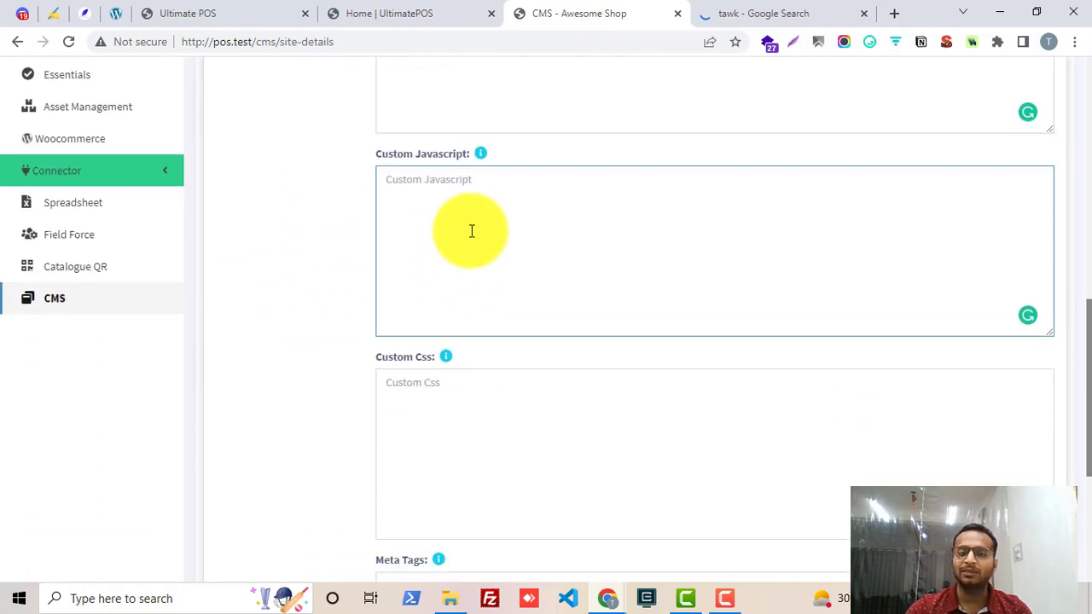
{"action": "left_click", "coordinate": [397, 376]}
{"action": "scroll", "coordinate": [344, 366], "scroll_direction": "down", "scroll_amount": 4}
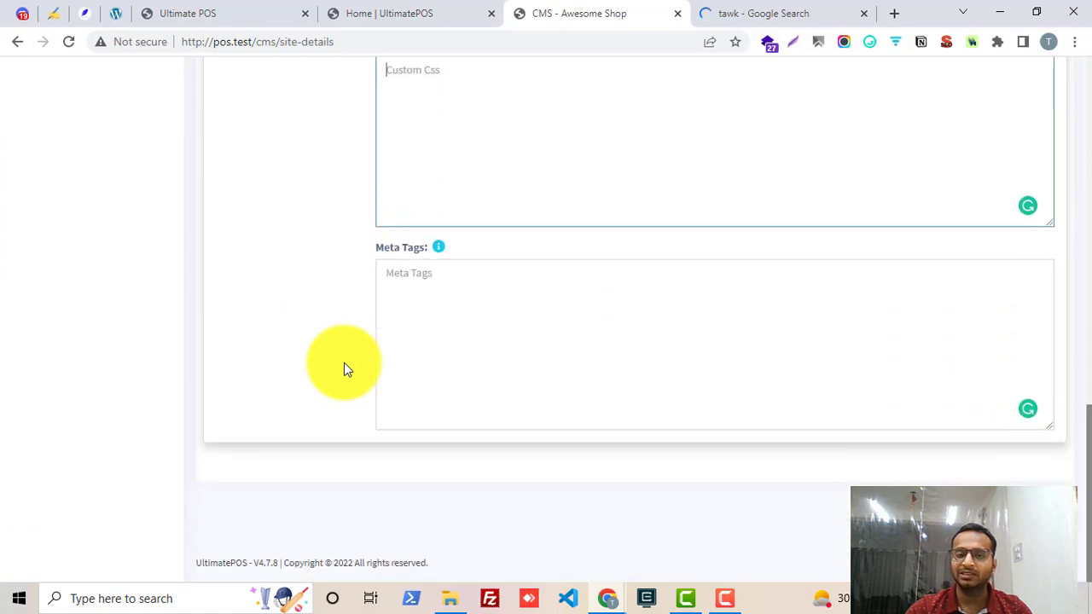
{"action": "scroll", "coordinate": [344, 368], "scroll_direction": "up", "scroll_amount": 10}
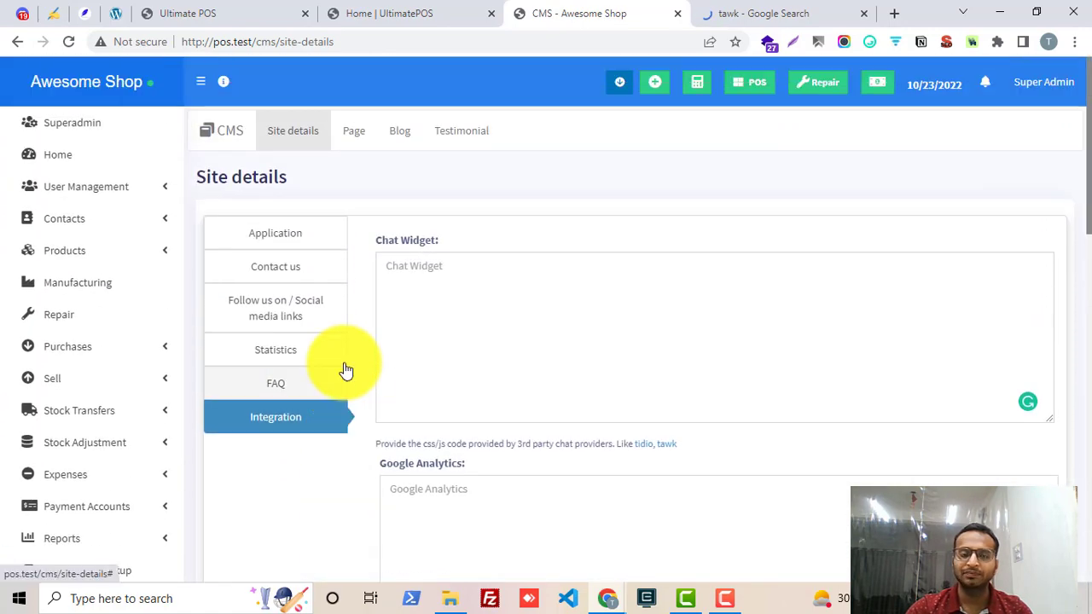
{"action": "scroll", "coordinate": [344, 367], "scroll_direction": "down", "scroll_amount": 10}
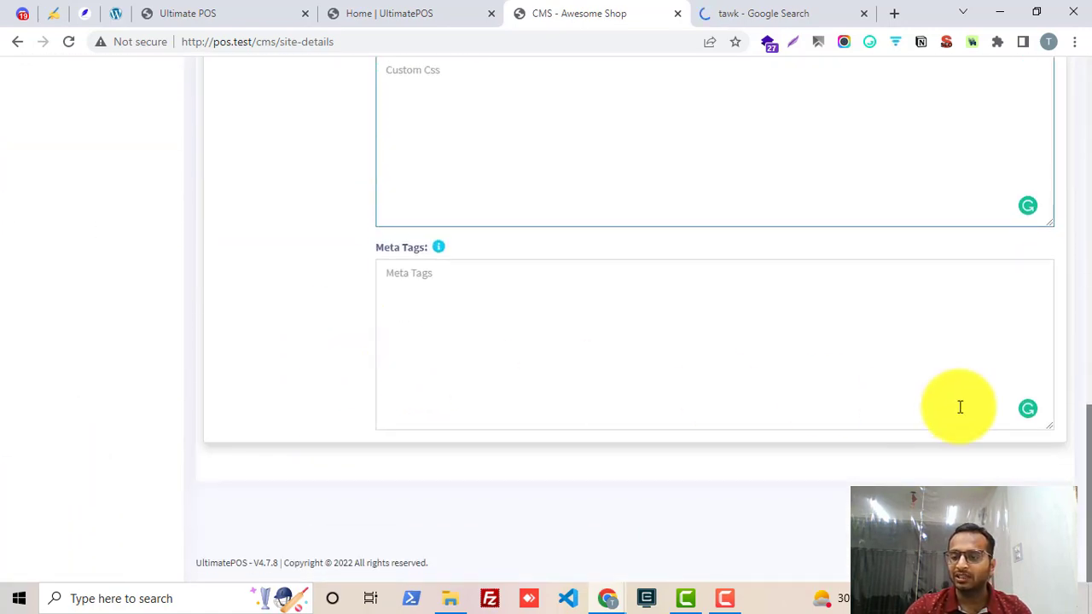
{"action": "scroll", "coordinate": [960, 407], "scroll_direction": "up", "scroll_amount": 5}
{"action": "scroll", "coordinate": [960, 407], "scroll_direction": "down", "scroll_amount": 5}
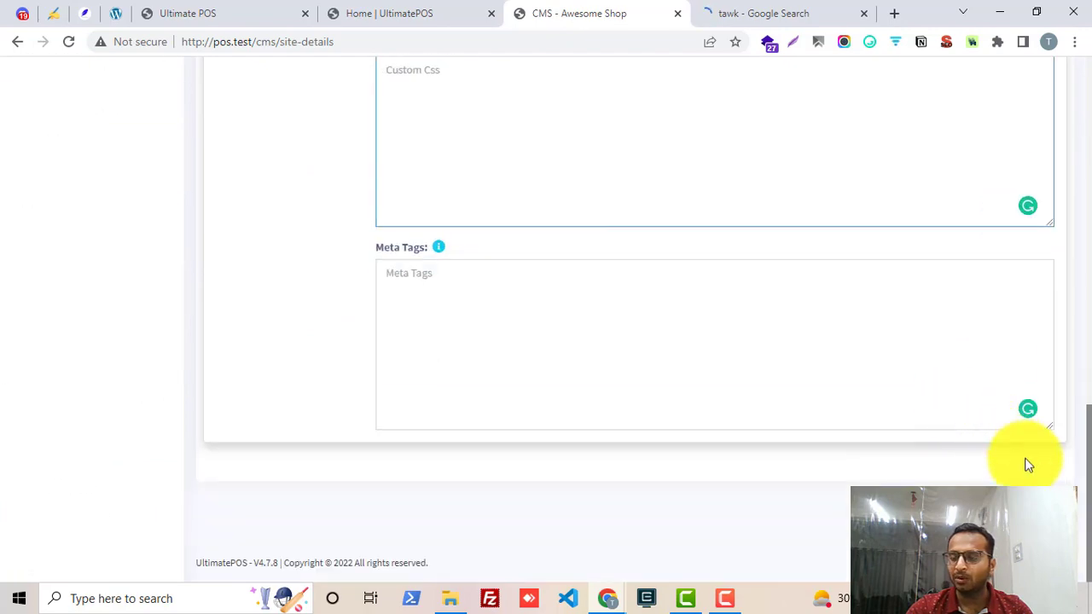
{"action": "left_click_drag", "start_coordinate": [1088, 512], "coordinate": [1082, 86]}
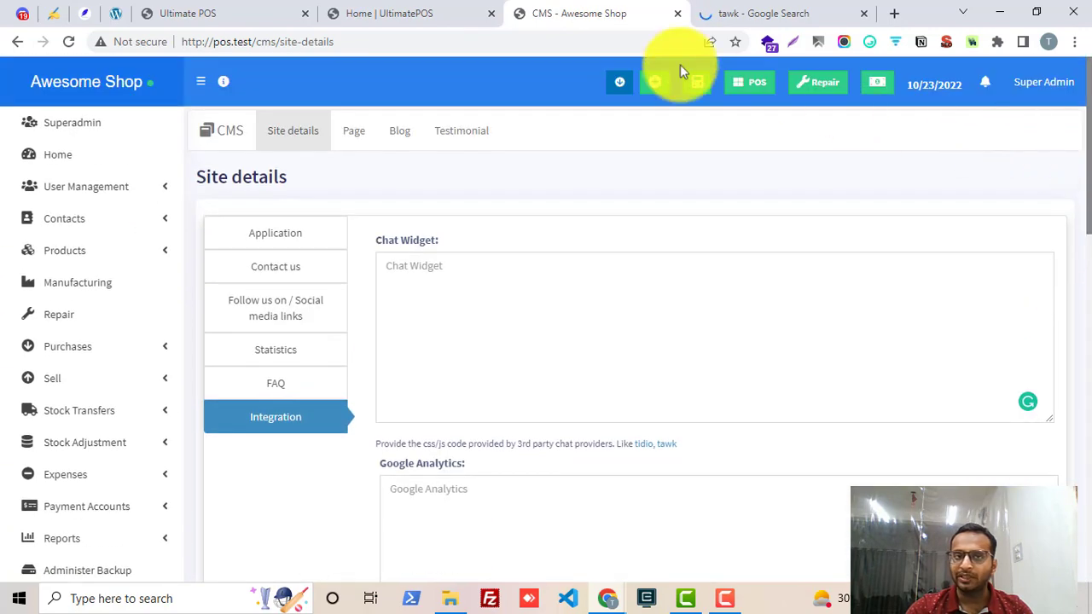
{"action": "left_click", "coordinate": [433, 11]}
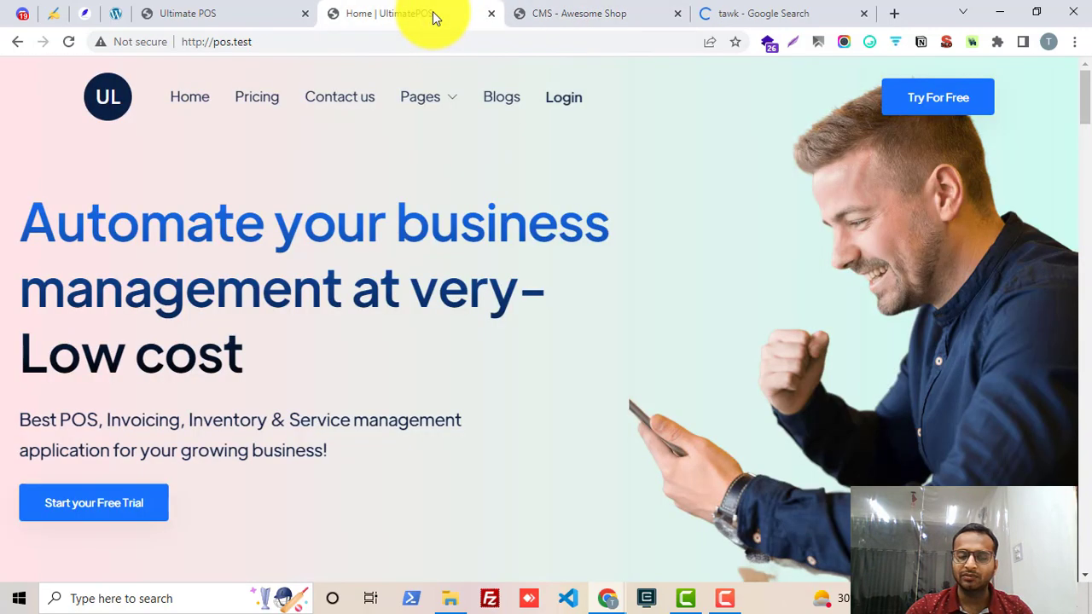
{"action": "left_click", "coordinate": [579, 15]}
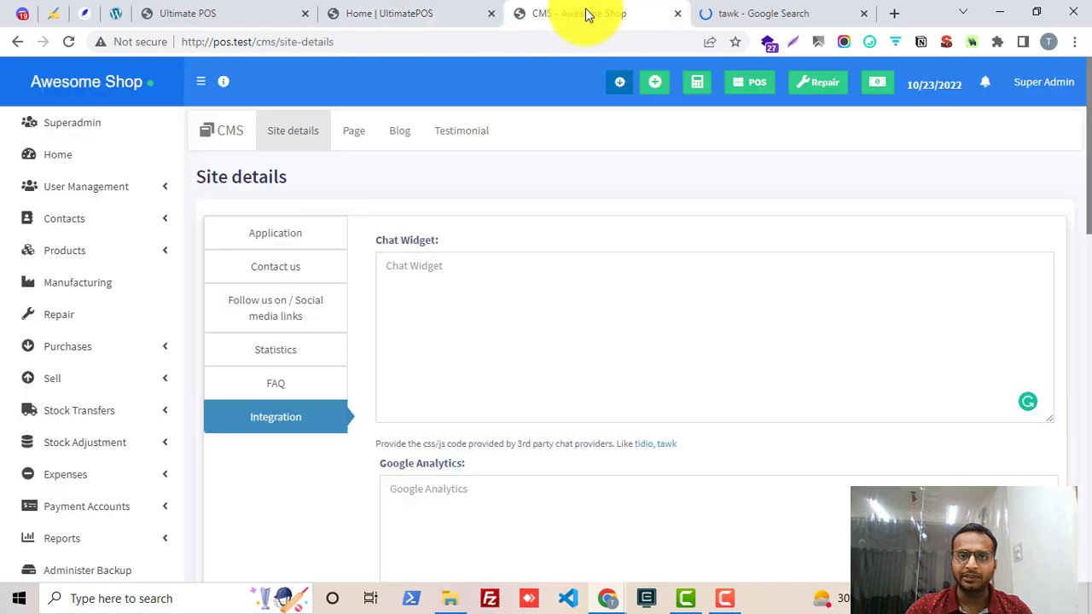
Open the CMS pages list and look over existing pages like Contact Us and their Home layout
{"action": "left_click", "coordinate": [369, 135]}
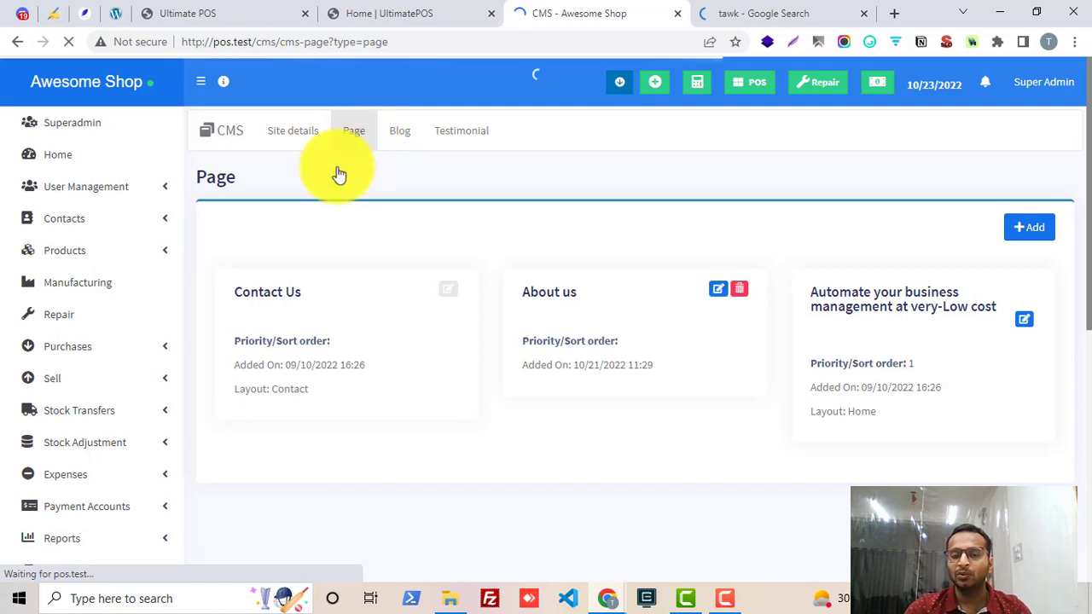
{"action": "left_click_drag", "start_coordinate": [232, 292], "coordinate": [297, 292]}
{"action": "left_click_drag", "start_coordinate": [803, 411], "coordinate": [882, 419]}
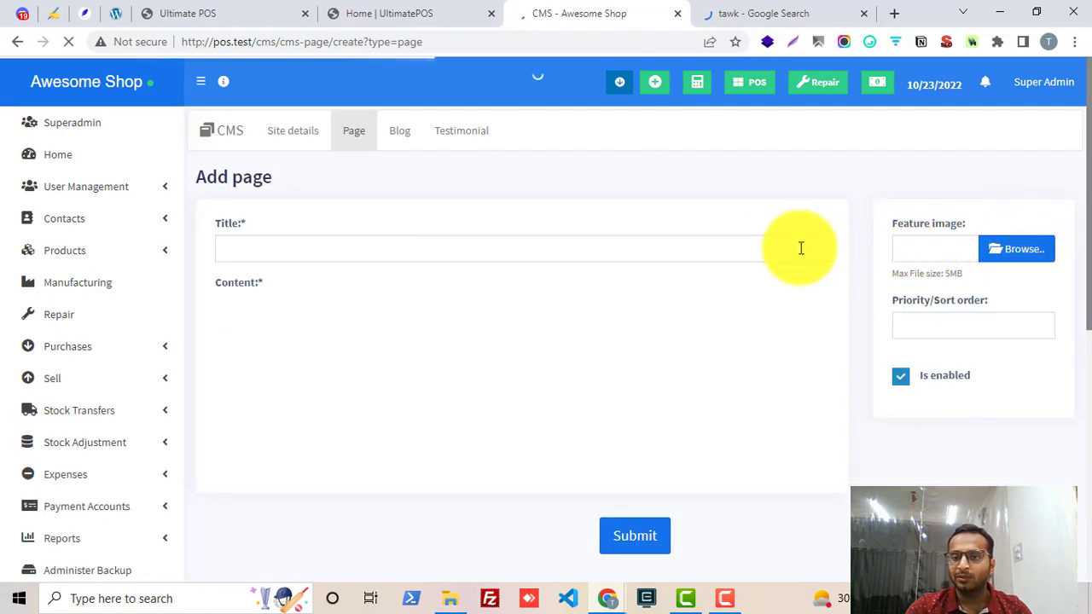
Title the page 'some random title' and enter bold content 'sdsd sd ds sd sdsds'
{"action": "left_click", "coordinate": [763, 249]}
{"action": "type", "text": "some"}
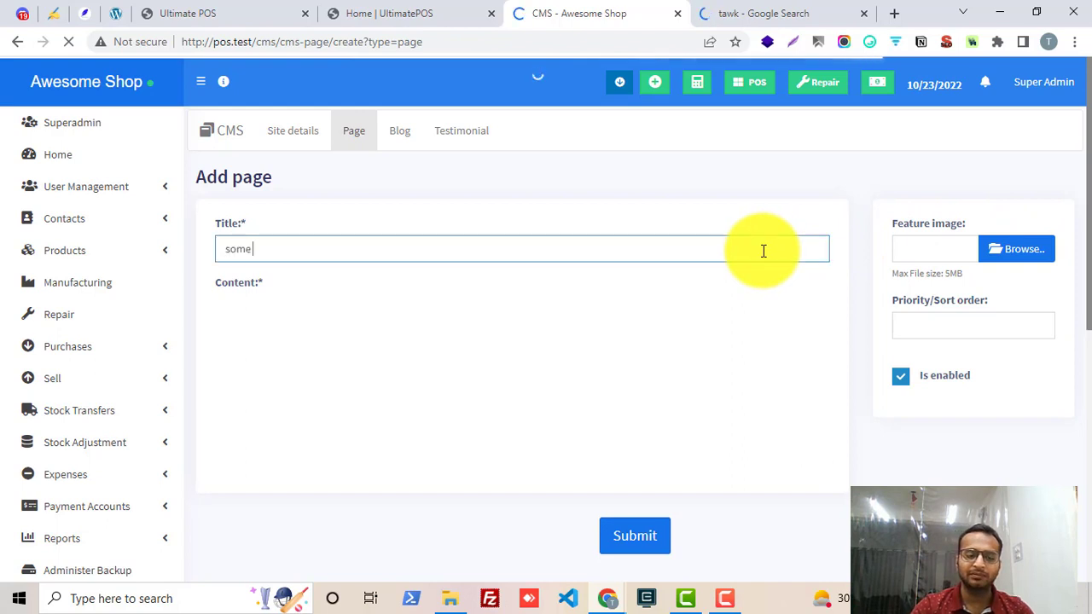
{"action": "type", "text": " random title"}
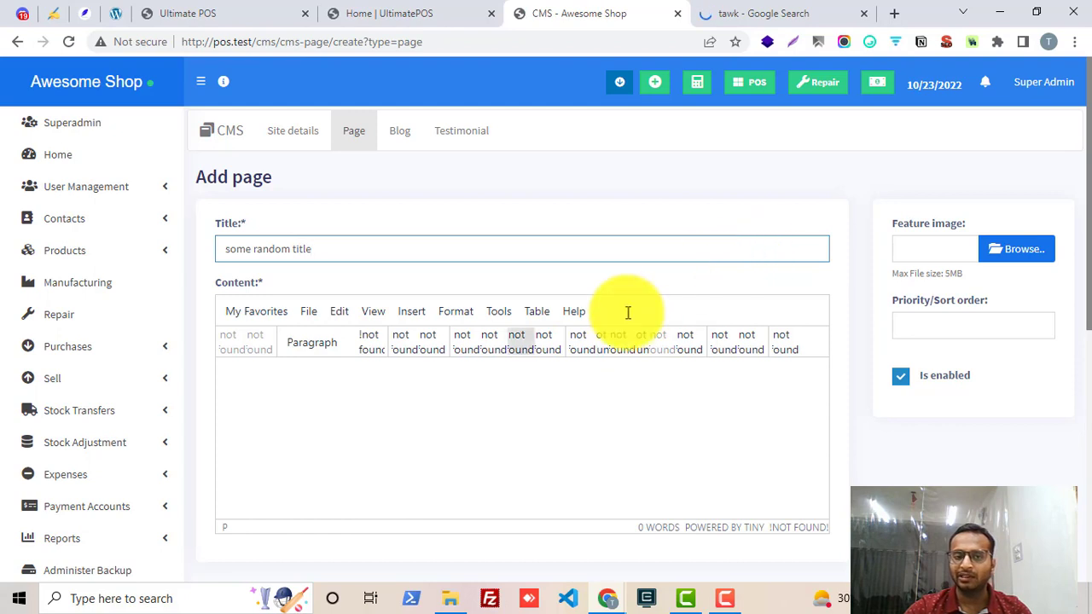
{"action": "left_click", "coordinate": [434, 401]}
{"action": "type", "text": "sdsd sd ds sd sdsds"}
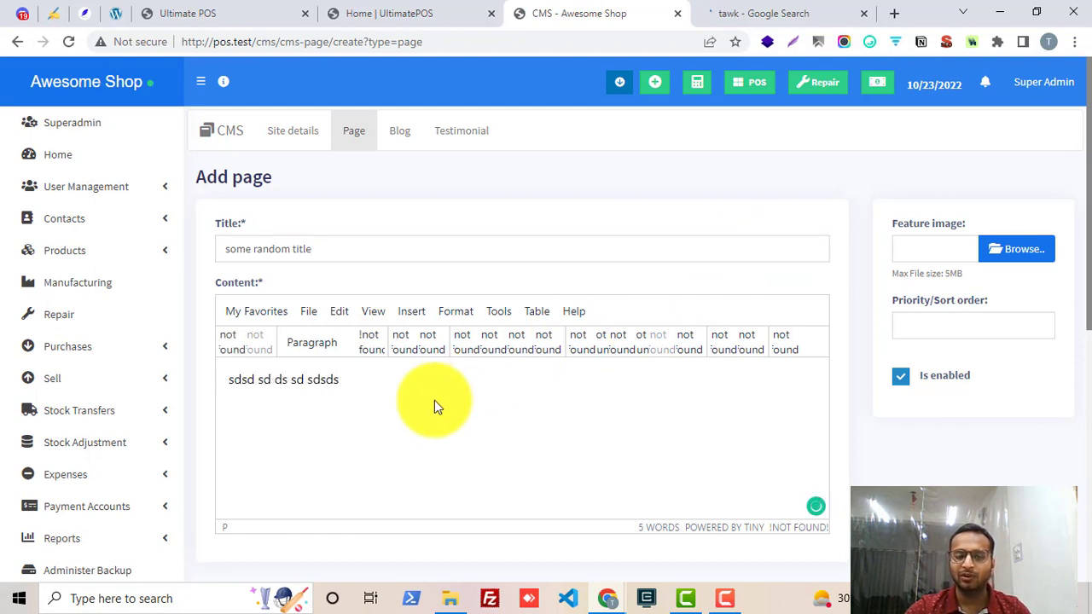
{"action": "key", "text": "ctrl+a"}
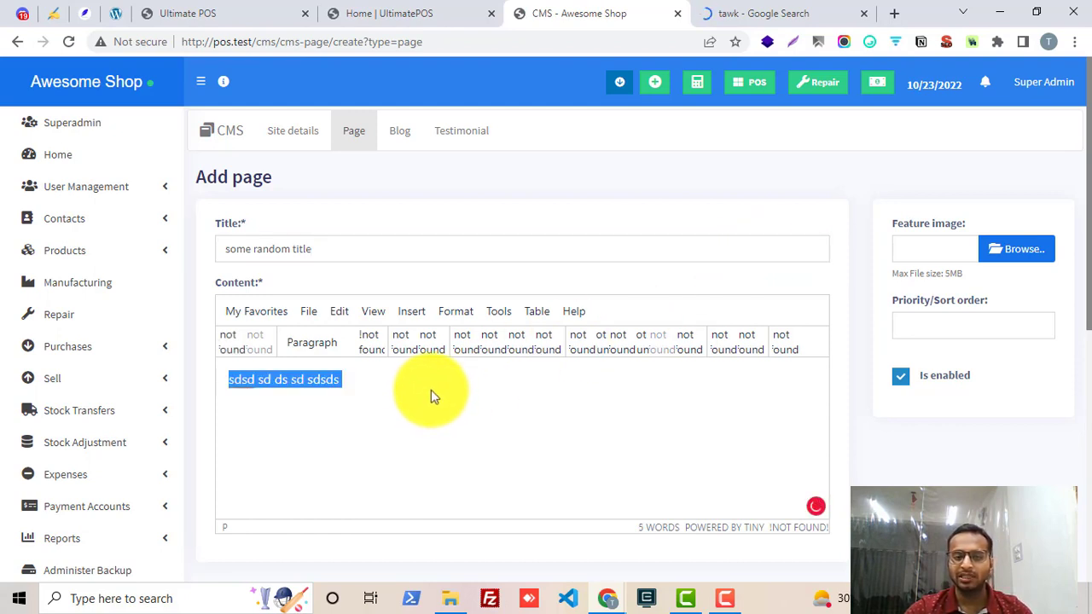
{"action": "key", "text": "ctrl+b"}
{"action": "left_click", "coordinate": [432, 388]}
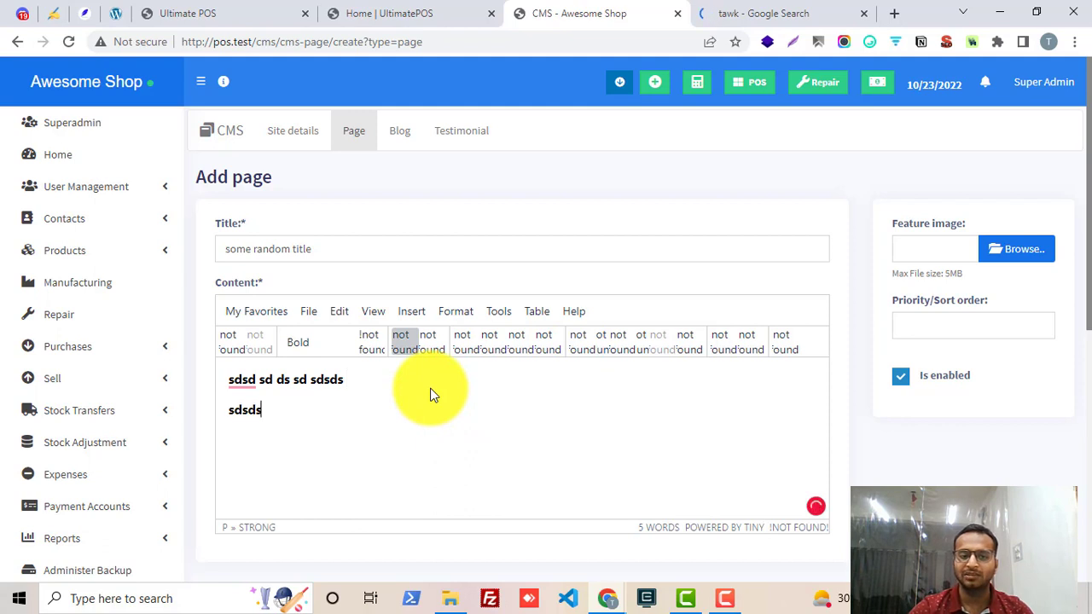
{"action": "key", "text": "ctrl+z"}
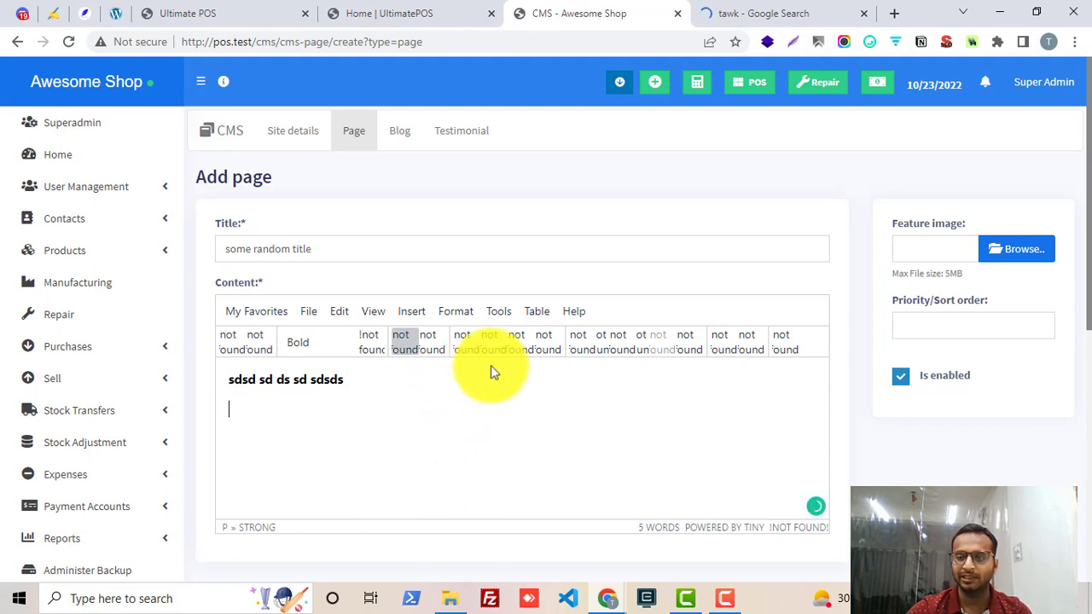
Submit the new page, close the tawk search tab and switch to the public homepage
{"action": "scroll", "coordinate": [488, 370], "scroll_direction": "down", "scroll_amount": 1}
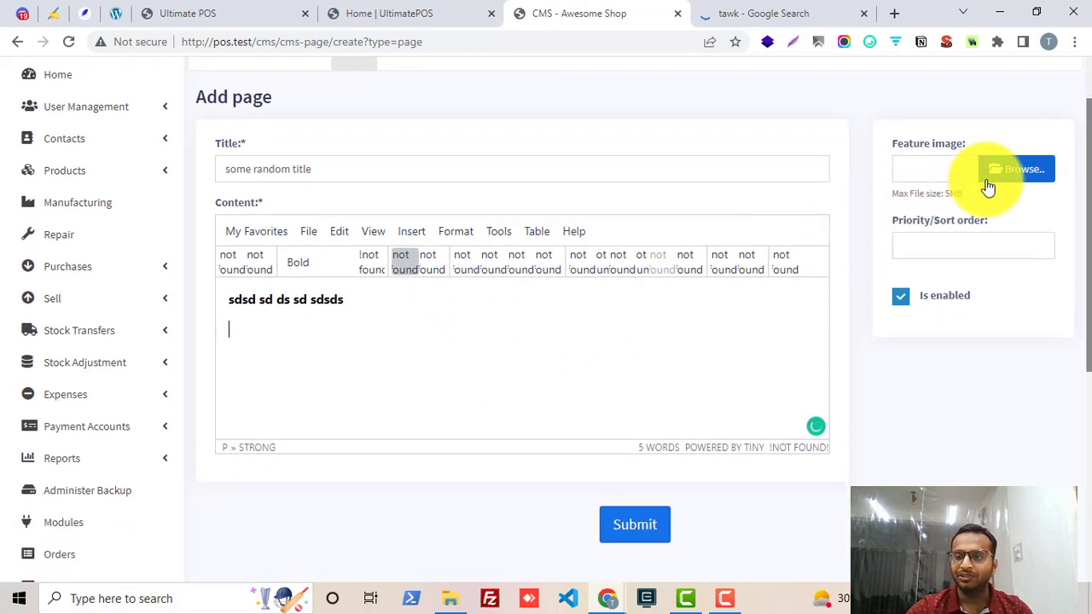
{"action": "left_click", "coordinate": [960, 247]}
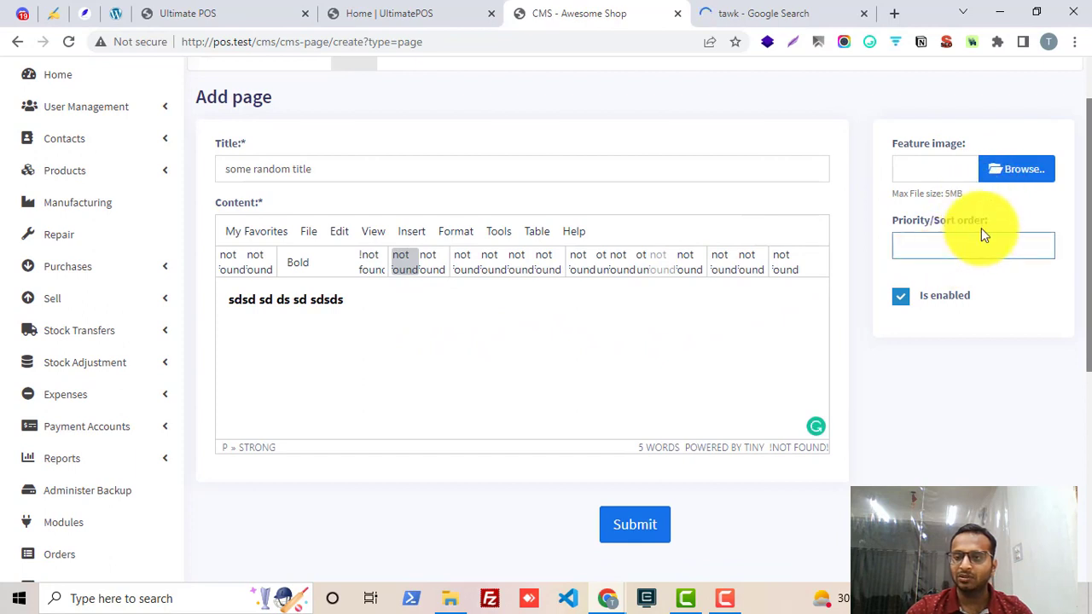
{"action": "scroll", "coordinate": [982, 228], "scroll_direction": "down", "scroll_amount": 2}
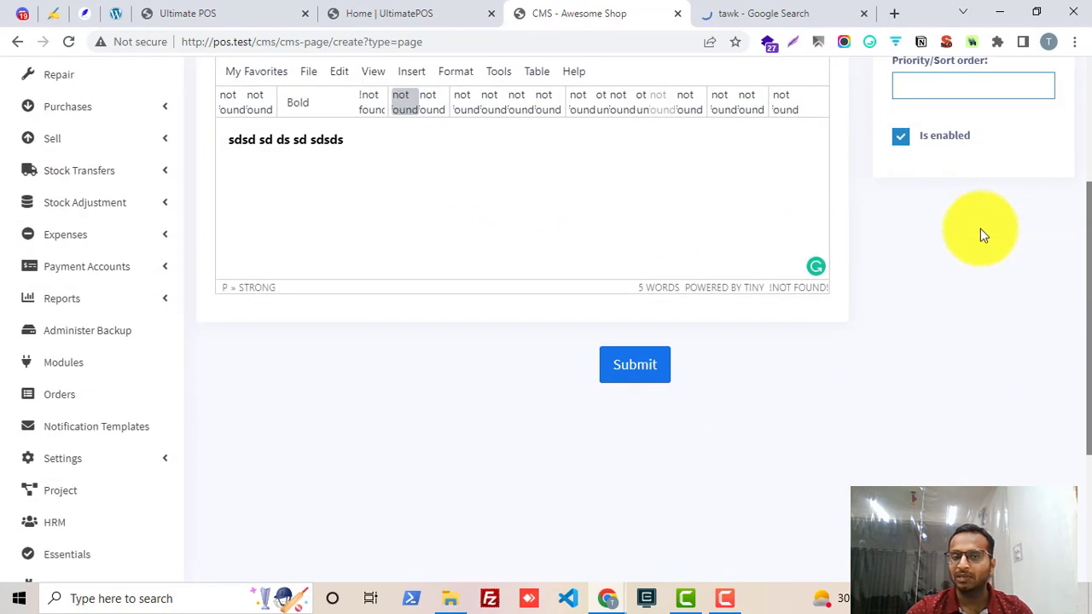
{"action": "left_click", "coordinate": [643, 365]}
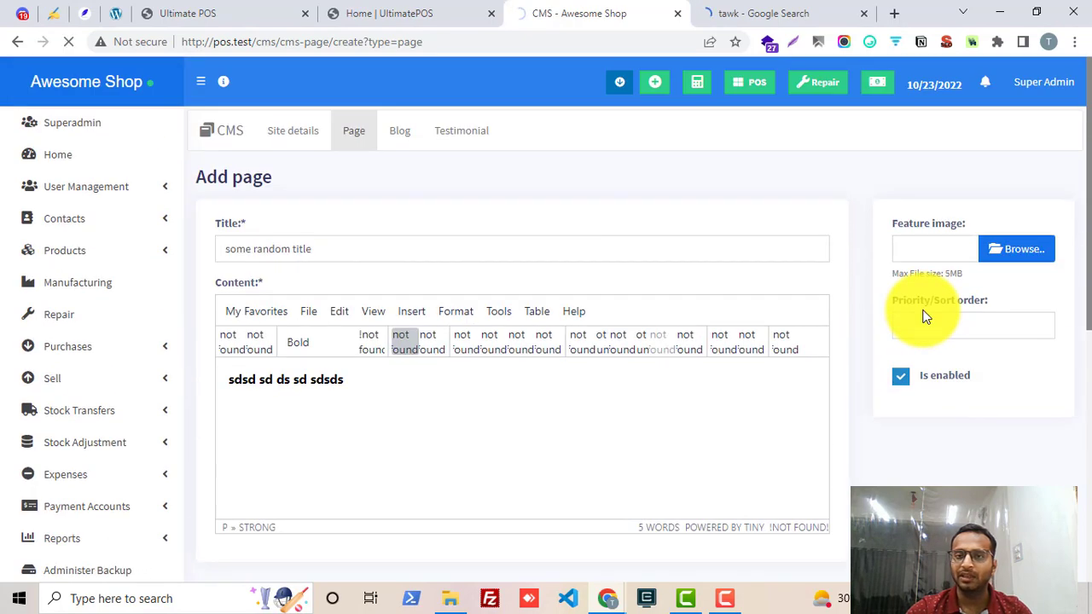
{"action": "left_click", "coordinate": [865, 18]}
{"action": "left_click", "coordinate": [427, 21]}
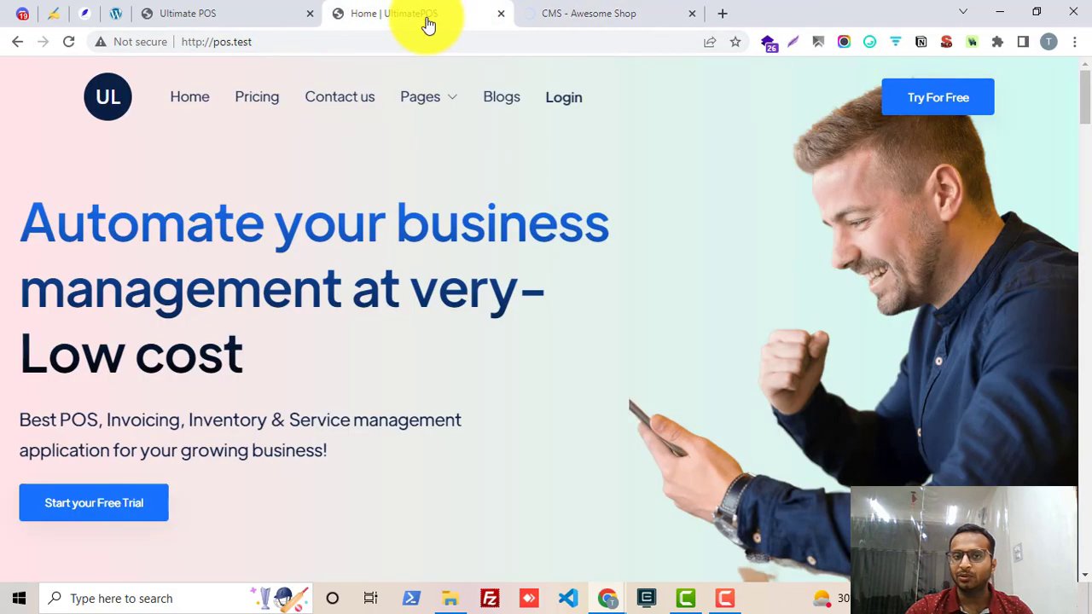
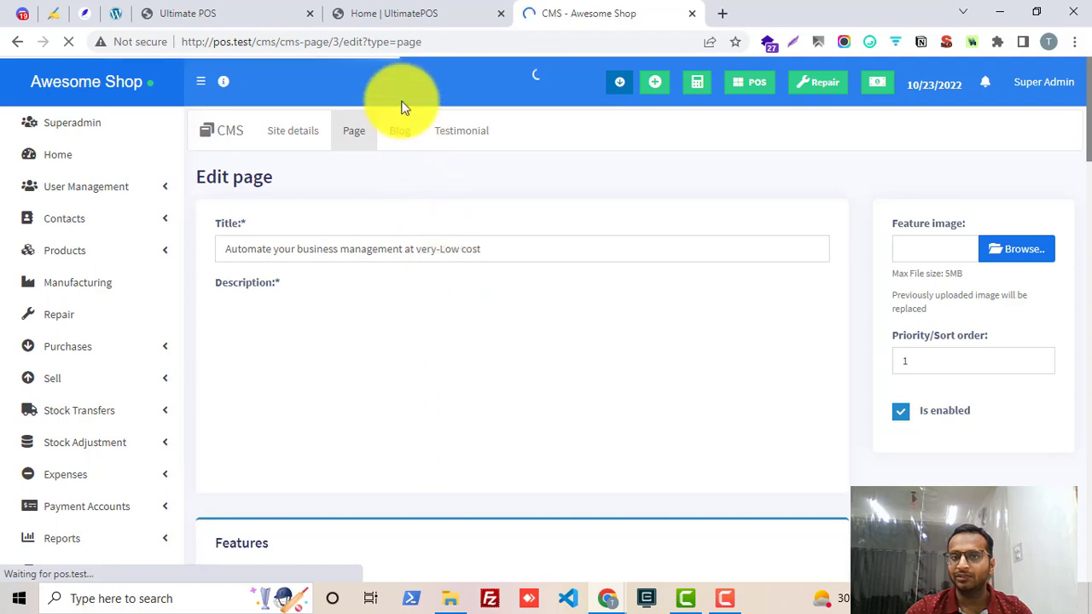
{"action": "left_click", "coordinate": [377, 11]}
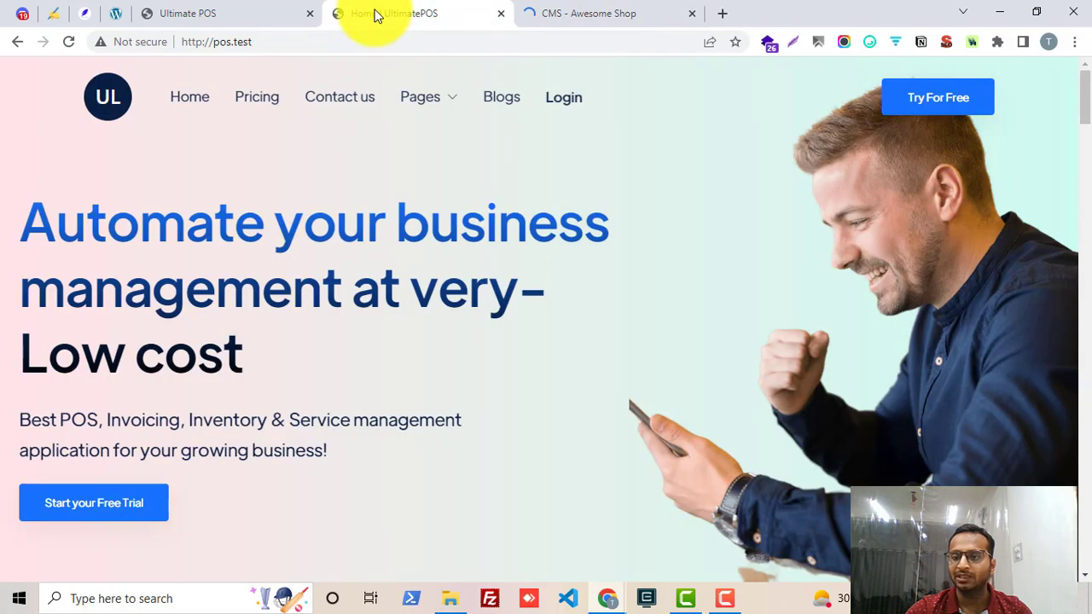
{"action": "left_click", "coordinate": [579, 17]}
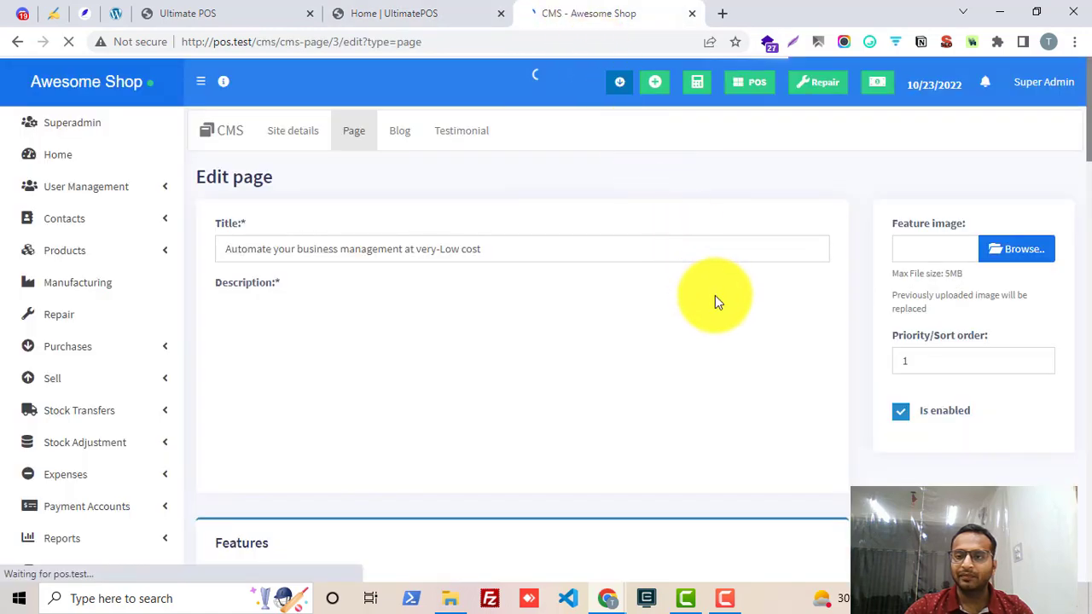
{"action": "scroll", "coordinate": [715, 295], "scroll_direction": "down", "scroll_amount": 3}
{"action": "scroll", "coordinate": [715, 295], "scroll_direction": "down", "scroll_amount": 2}
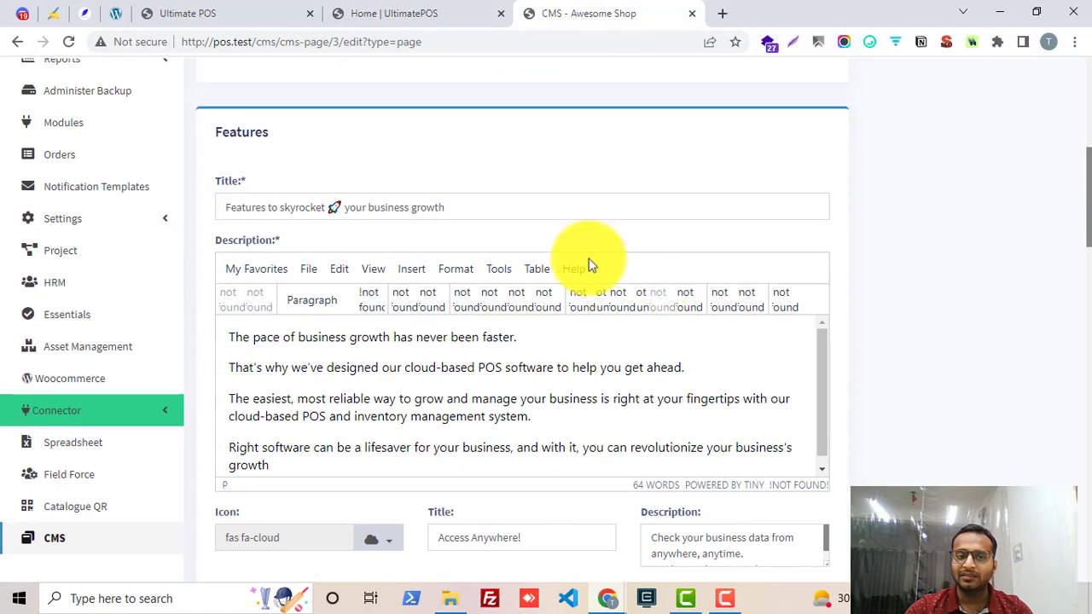
{"action": "triple_click", "coordinate": [380, 205]}
{"action": "left_click", "coordinate": [419, 12]}
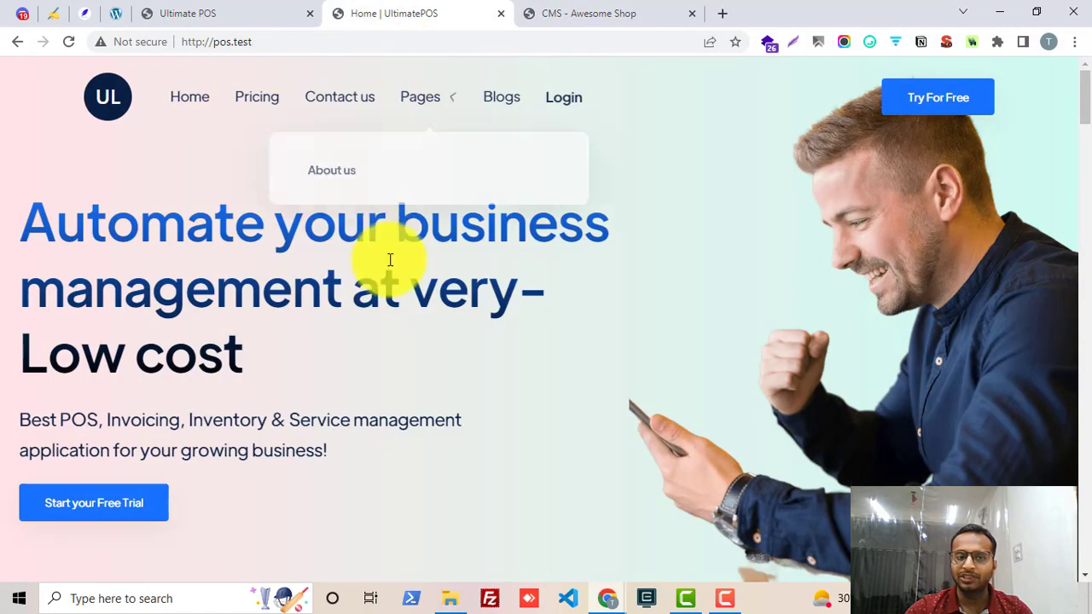
{"action": "scroll", "coordinate": [390, 262], "scroll_direction": "down", "scroll_amount": 6}
{"action": "left_click_drag", "start_coordinate": [26, 185], "coordinate": [478, 322]}
{"action": "left_click", "coordinate": [378, 336]}
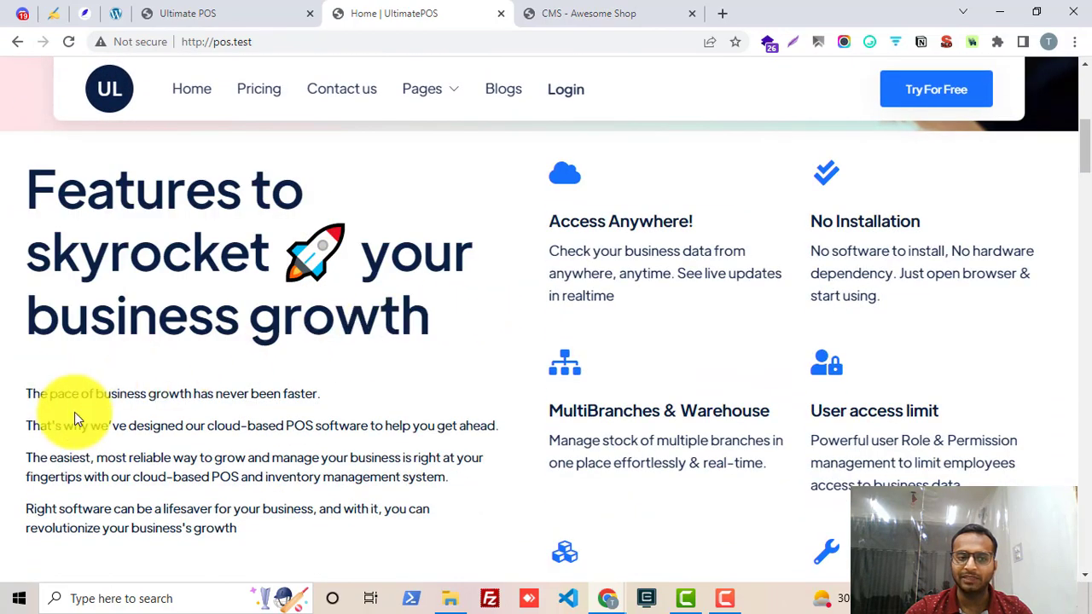
{"action": "left_click_drag", "start_coordinate": [31, 393], "coordinate": [165, 459]}
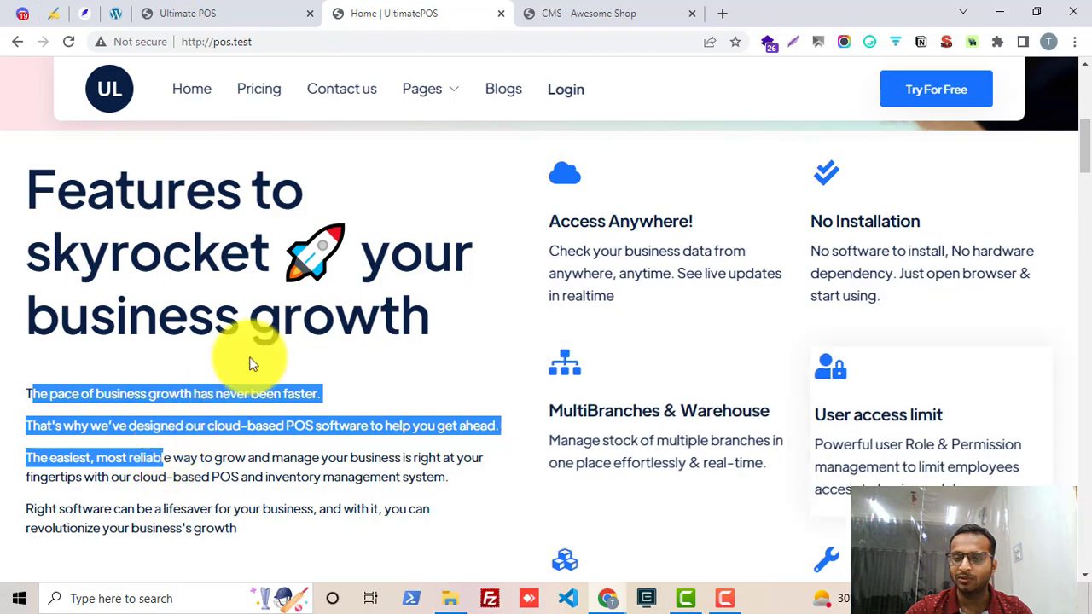
{"action": "left_click", "coordinate": [549, 14]}
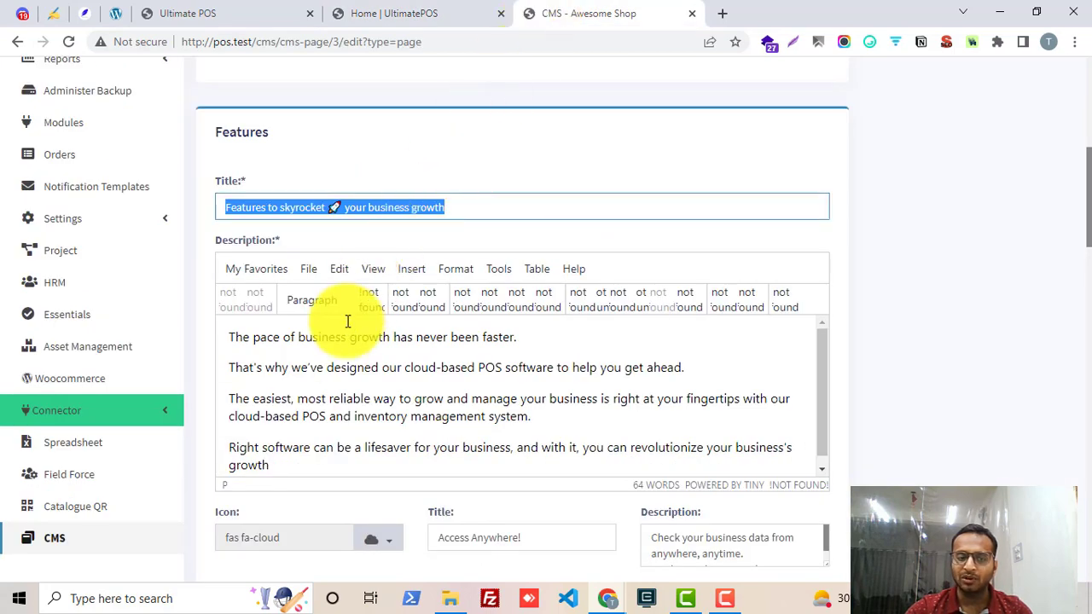
{"action": "scroll", "coordinate": [346, 321], "scroll_direction": "down", "scroll_amount": 3}
{"action": "scroll", "coordinate": [347, 321], "scroll_direction": "up", "scroll_amount": 2}
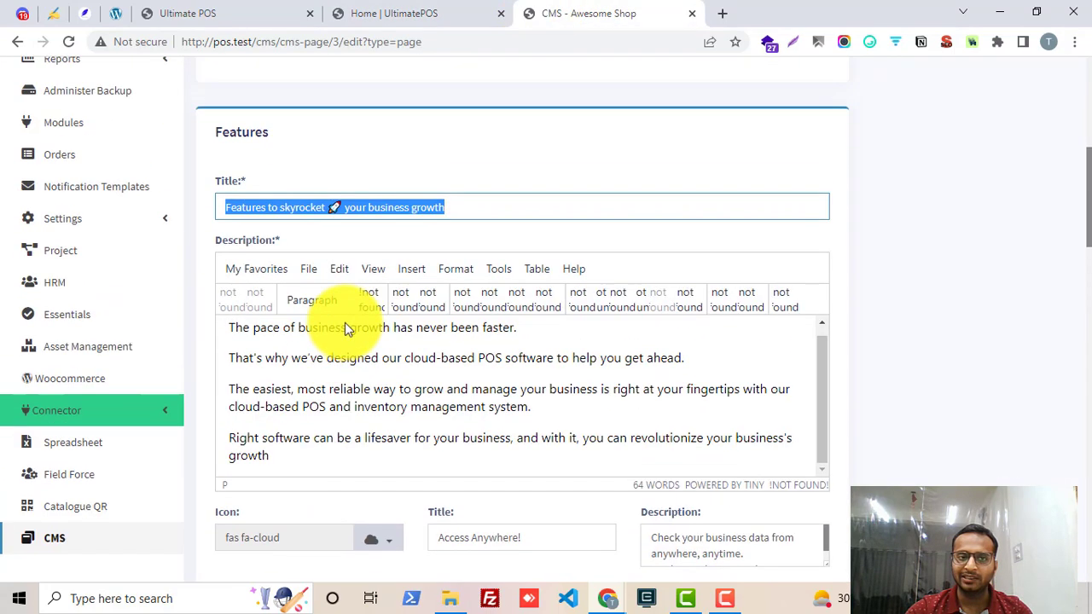
{"action": "scroll", "coordinate": [343, 324], "scroll_direction": "down", "scroll_amount": 3}
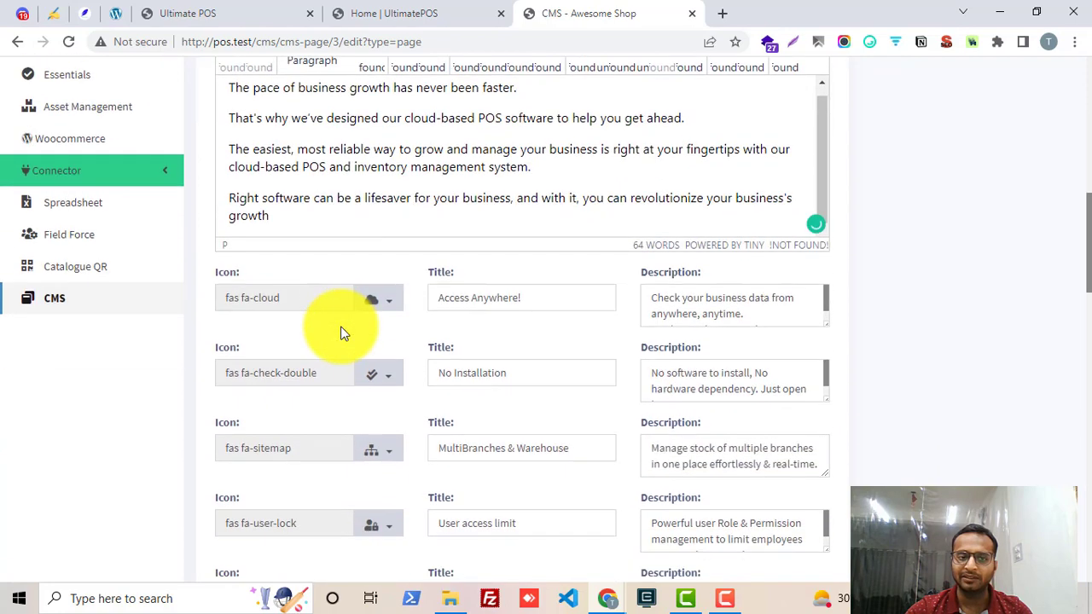
{"action": "scroll", "coordinate": [340, 326], "scroll_direction": "down", "scroll_amount": 2}
{"action": "triple_click", "coordinate": [543, 145]}
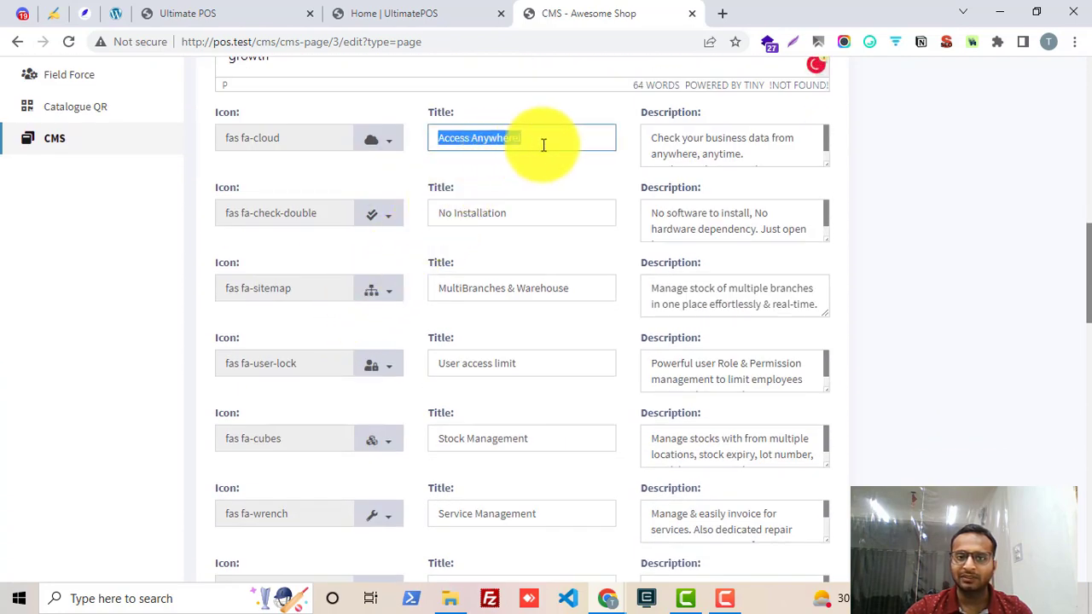
{"action": "triple_click", "coordinate": [747, 158]}
{"action": "left_click", "coordinate": [465, 14]}
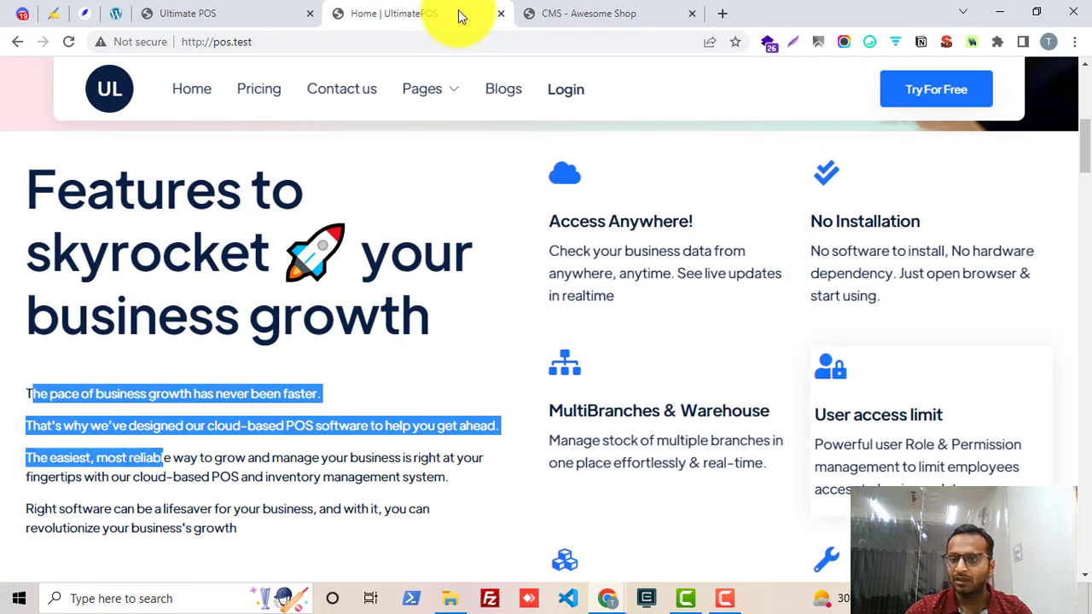
{"action": "left_click", "coordinate": [572, 12]}
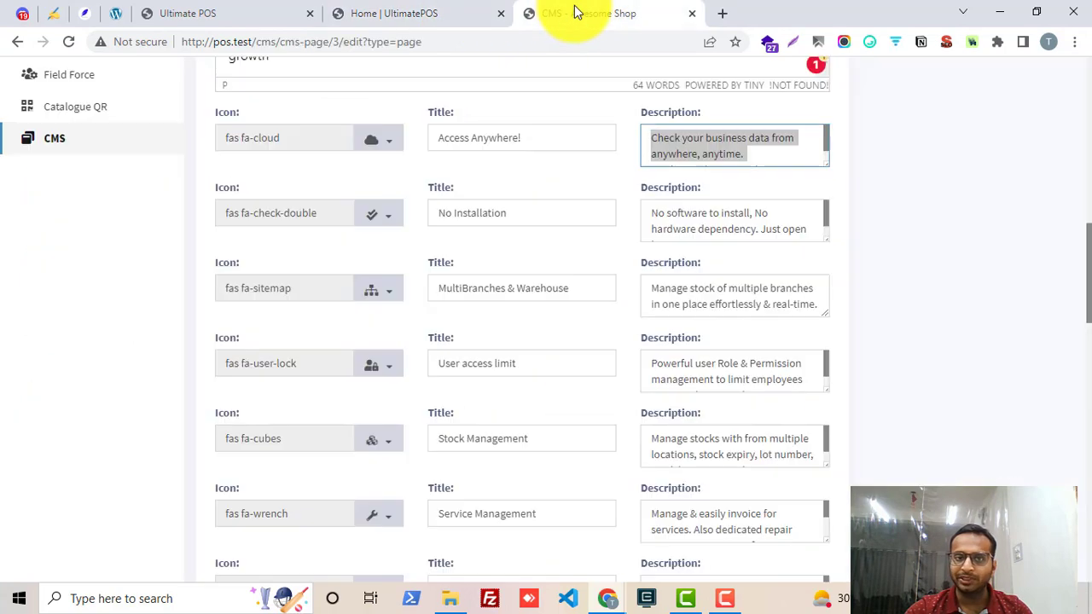
{"action": "scroll", "coordinate": [531, 281], "scroll_direction": "down", "scroll_amount": 8}
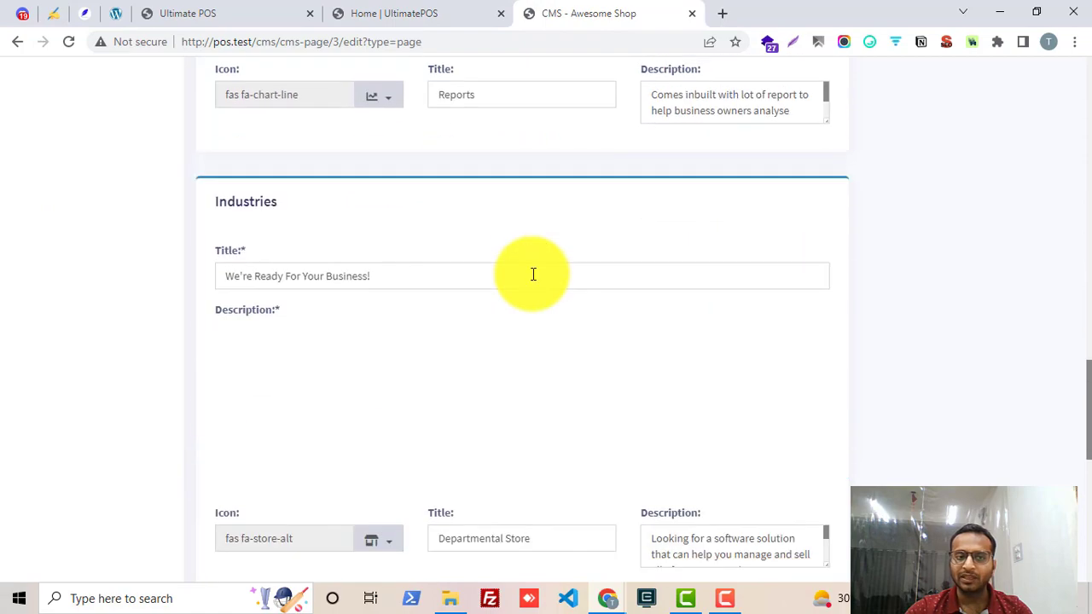
{"action": "left_click_drag", "start_coordinate": [216, 206], "coordinate": [295, 213]}
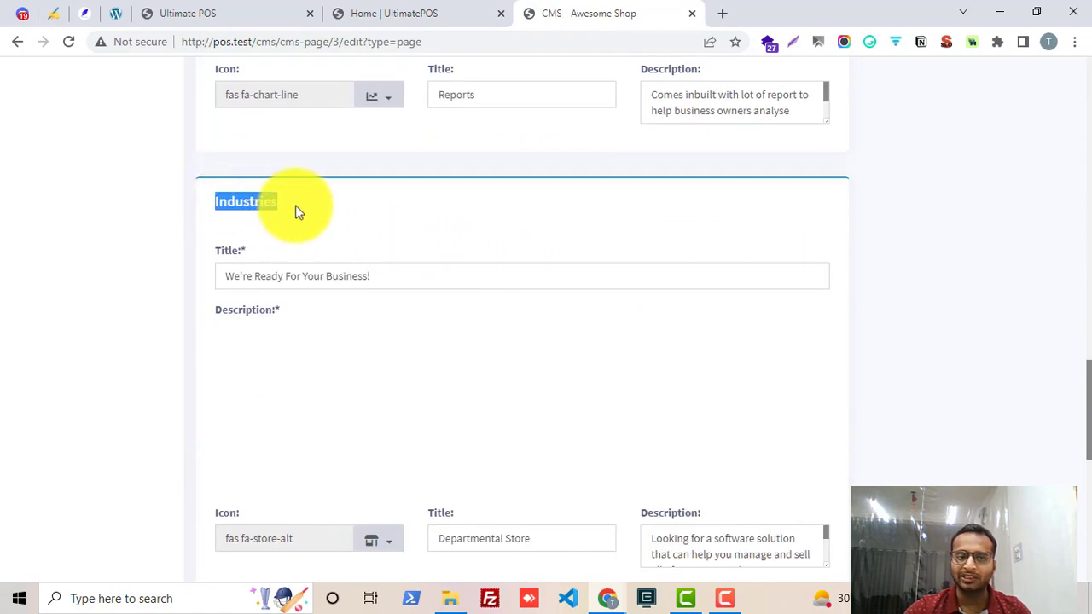
{"action": "left_click", "coordinate": [422, 14]}
{"action": "scroll", "coordinate": [411, 226], "scroll_direction": "down", "scroll_amount": 1}
{"action": "scroll", "coordinate": [411, 225], "scroll_direction": "down", "scroll_amount": 12}
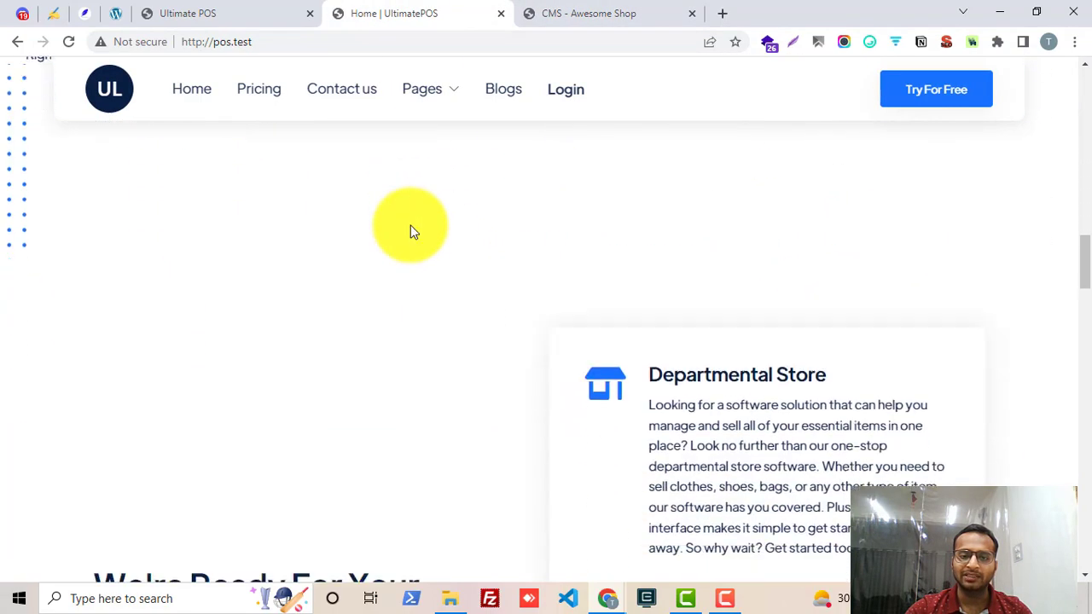
{"action": "scroll", "coordinate": [512, 256], "scroll_direction": "up", "scroll_amount": 3}
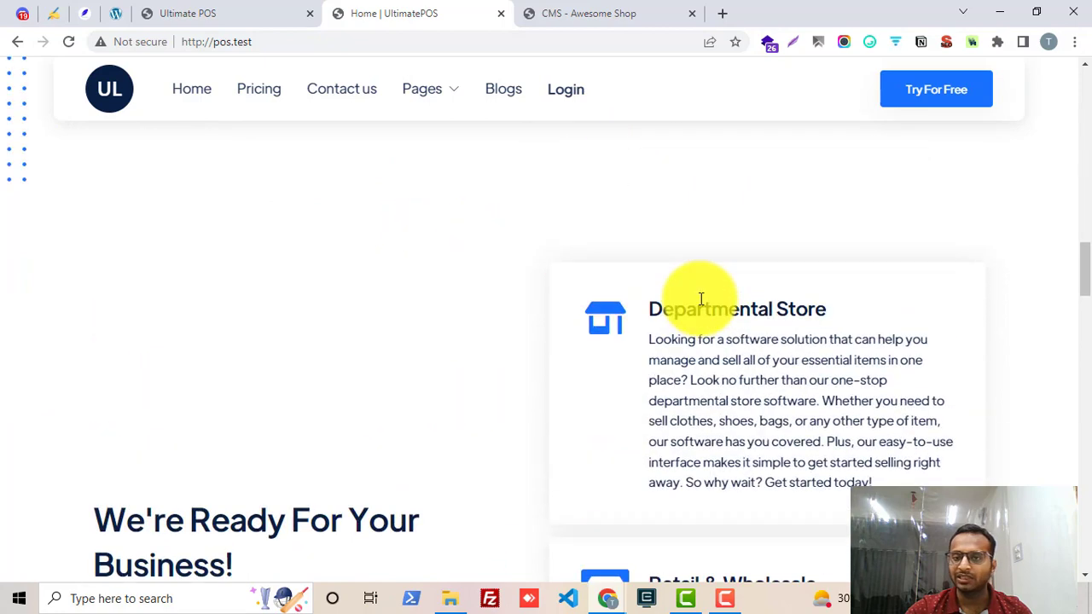
{"action": "scroll", "coordinate": [702, 305], "scroll_direction": "down", "scroll_amount": 9}
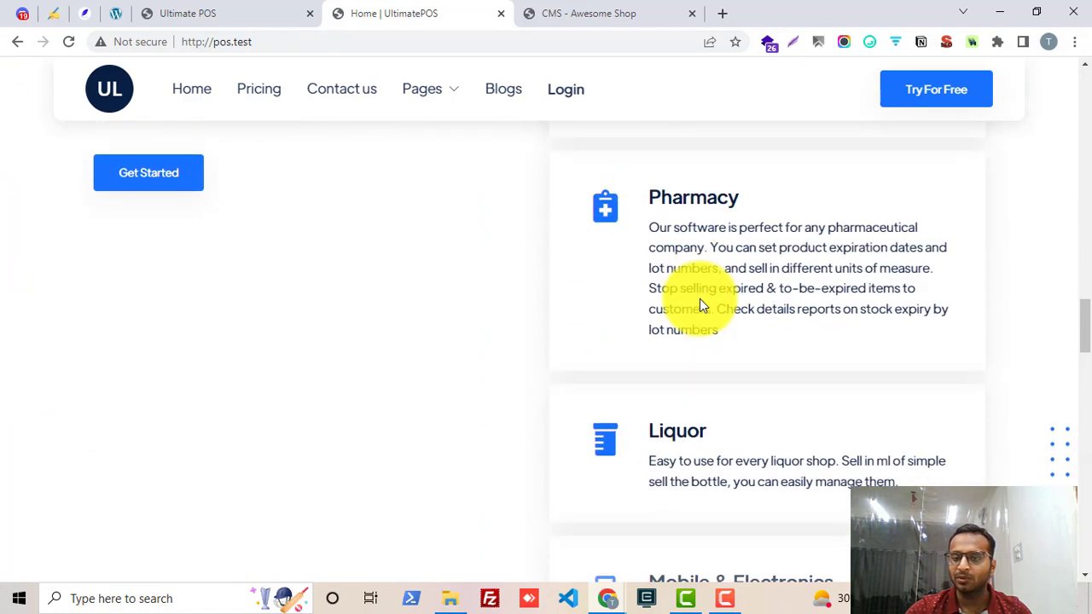
{"action": "scroll", "coordinate": [701, 306], "scroll_direction": "down", "scroll_amount": 2}
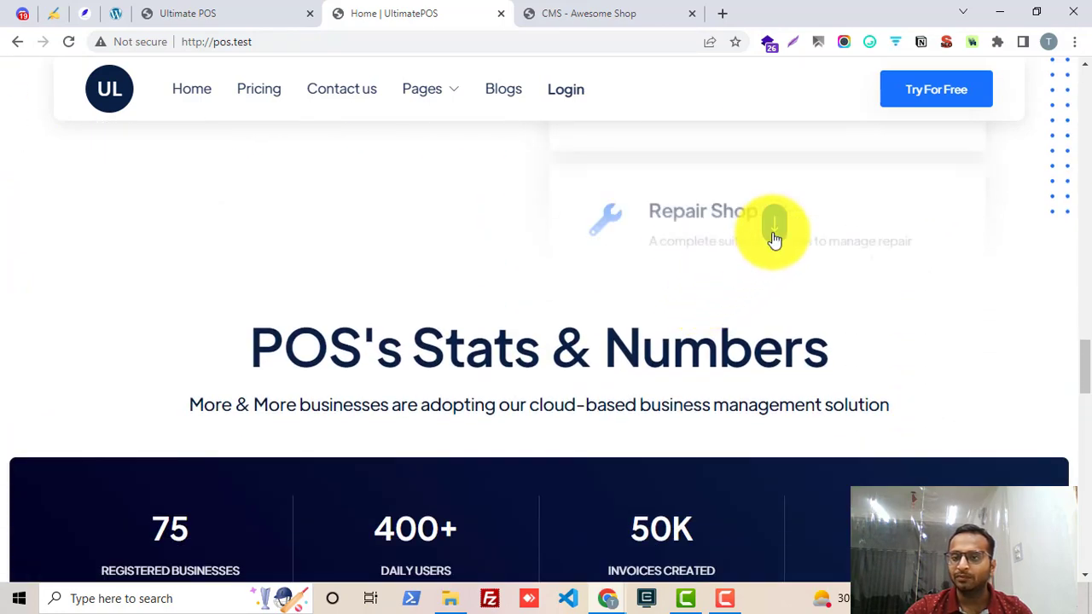
{"action": "scroll", "coordinate": [774, 239], "scroll_direction": "down", "scroll_amount": 3}
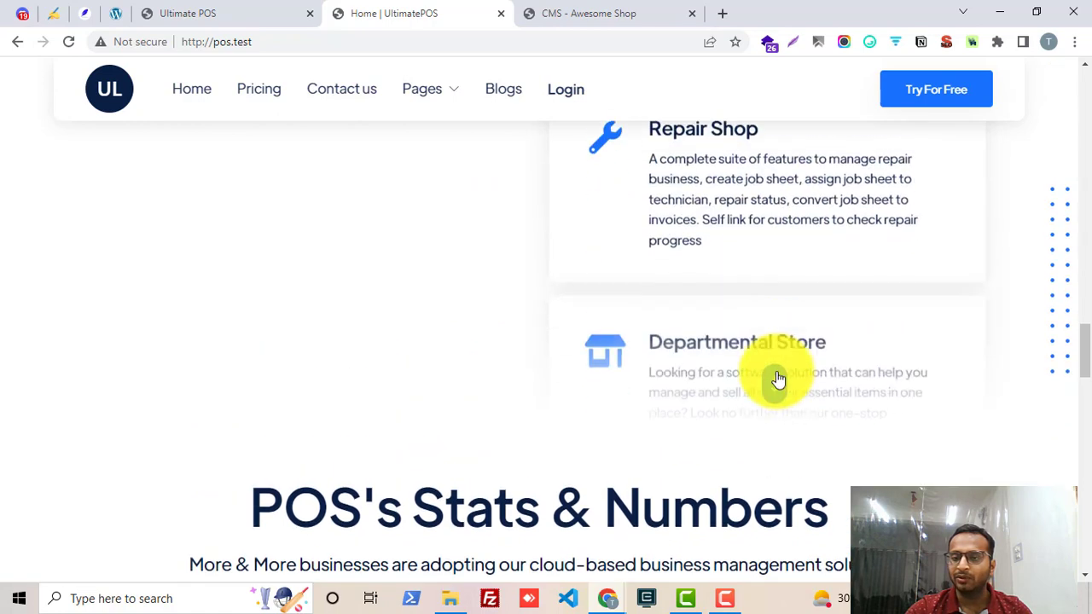
{"action": "scroll", "coordinate": [776, 379], "scroll_direction": "down", "scroll_amount": 3}
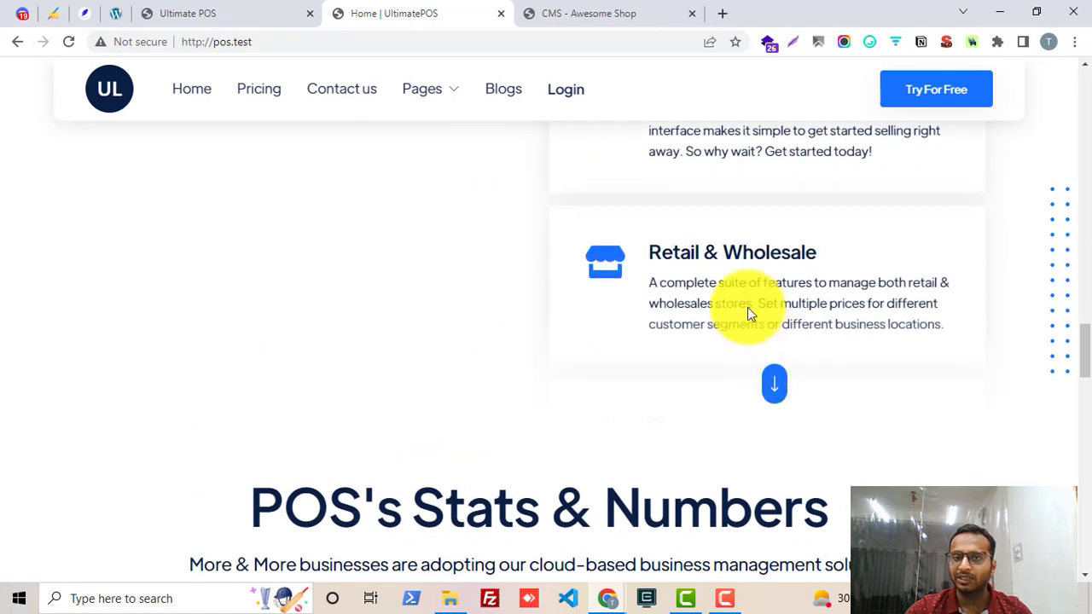
{"action": "left_click", "coordinate": [616, 17]}
{"action": "scroll", "coordinate": [398, 307], "scroll_direction": "down", "scroll_amount": 4}
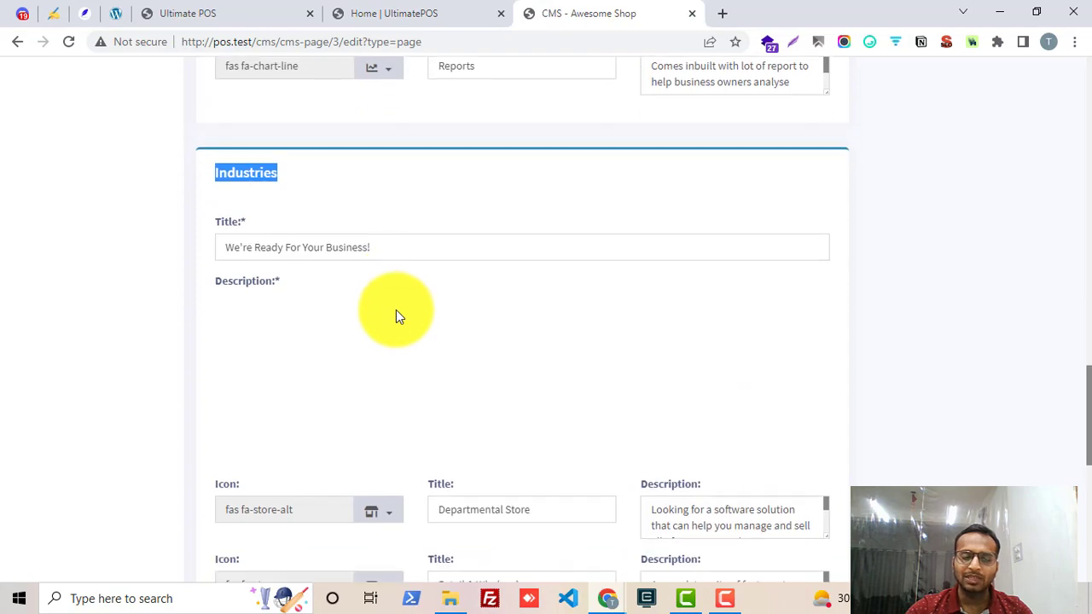
{"action": "scroll", "coordinate": [396, 310], "scroll_direction": "down", "scroll_amount": 4}
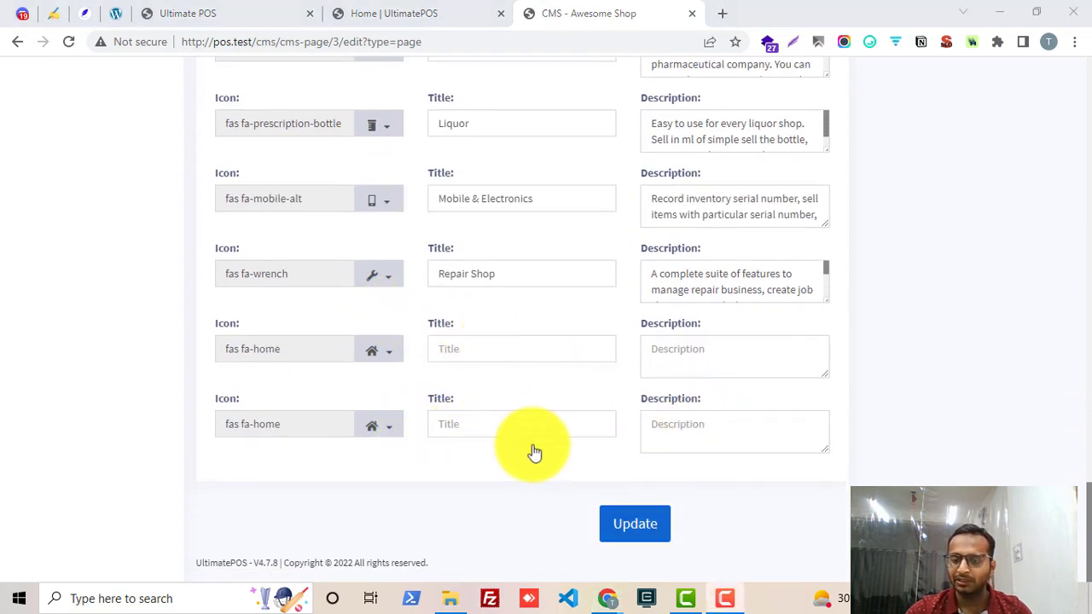
{"action": "scroll", "coordinate": [1073, 293], "scroll_direction": "up", "scroll_amount": 15}
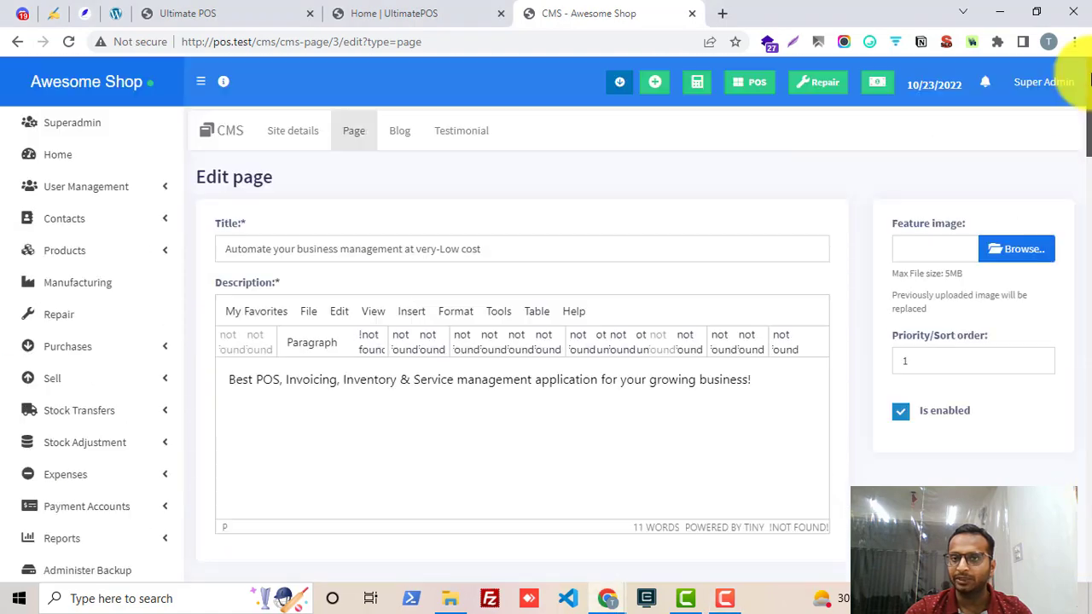
Leave the CMS page edit form without saving and bring up the blog post list
{"action": "left_click", "coordinate": [350, 147]}
{"action": "left_click", "coordinate": [609, 133]}
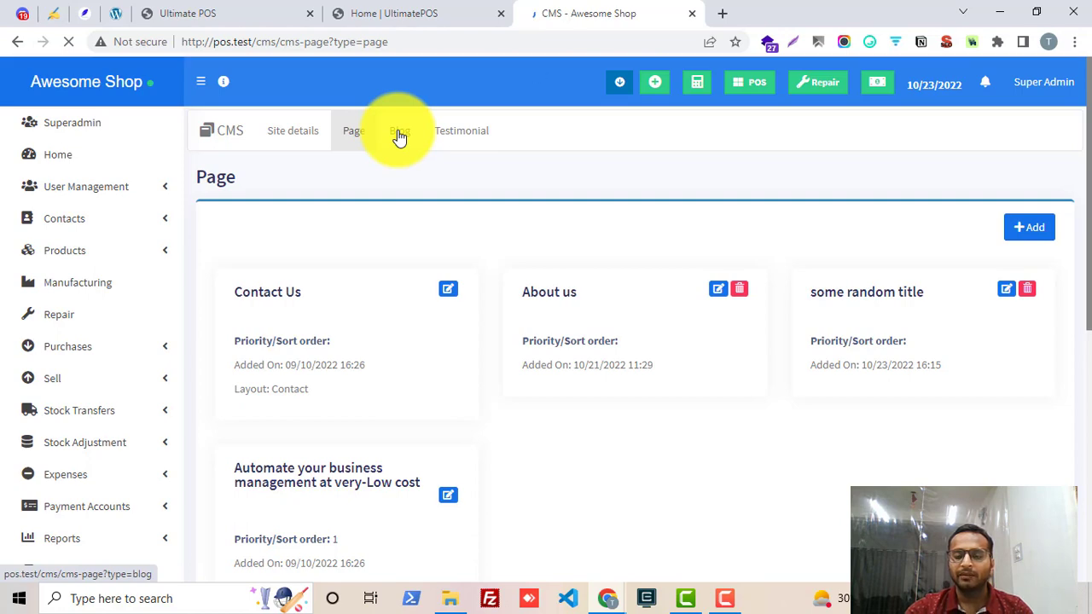
{"action": "left_click", "coordinate": [400, 137]}
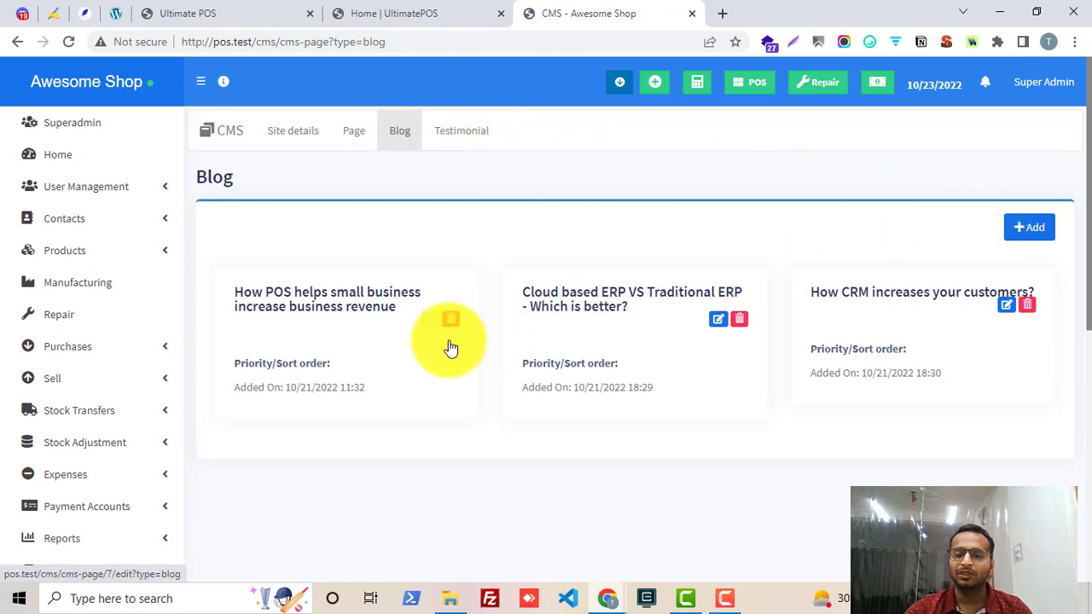
Compare the public Latest Blogs page with the three CMS posts, then go to Testimonials
{"action": "left_click", "coordinate": [398, 17]}
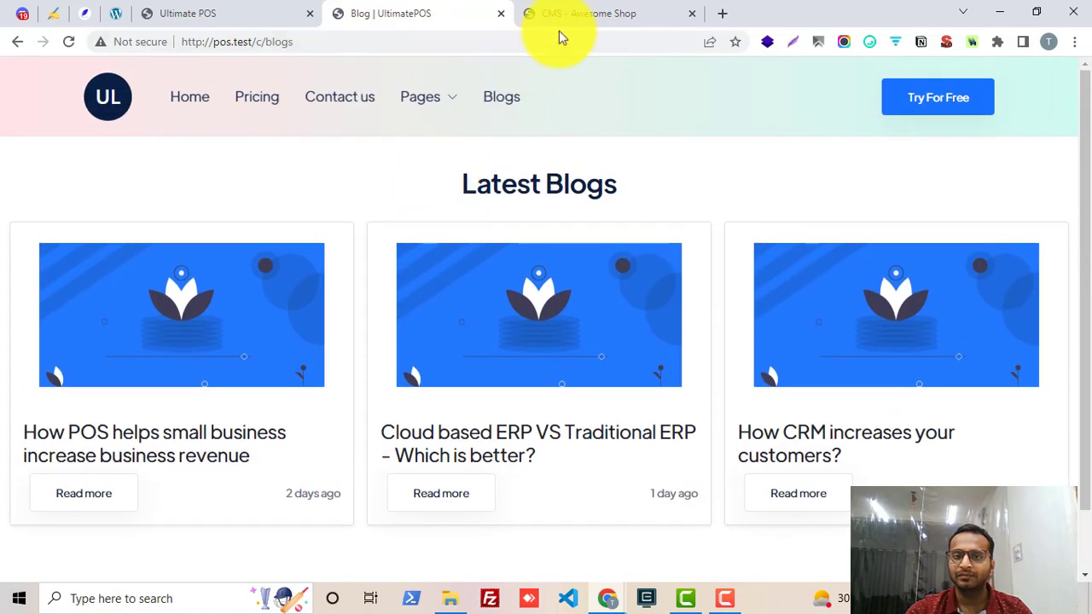
{"action": "left_click", "coordinate": [576, 15]}
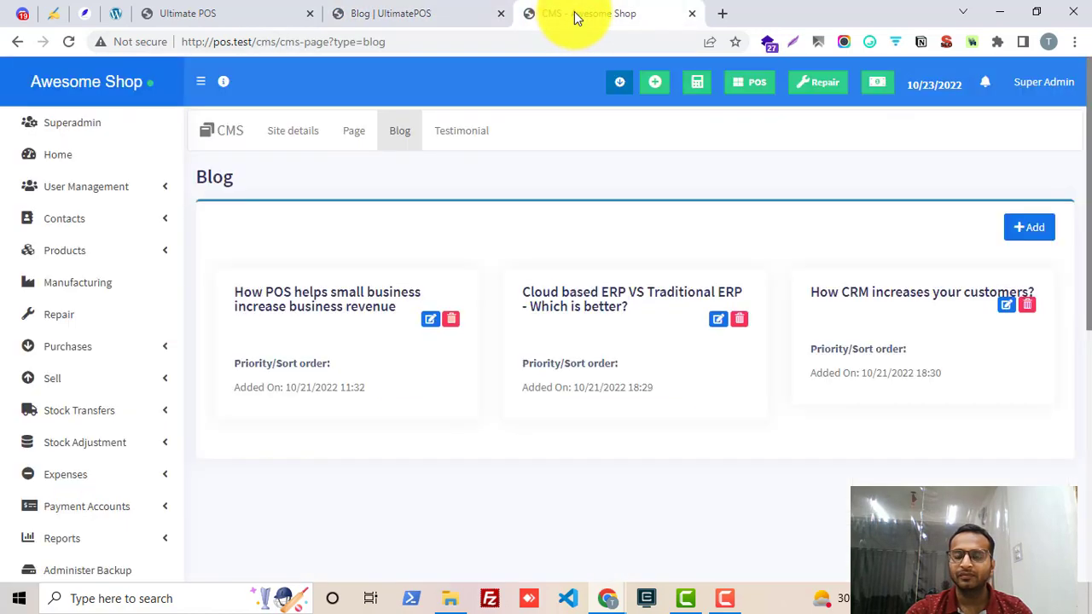
{"action": "left_click", "coordinate": [475, 139]}
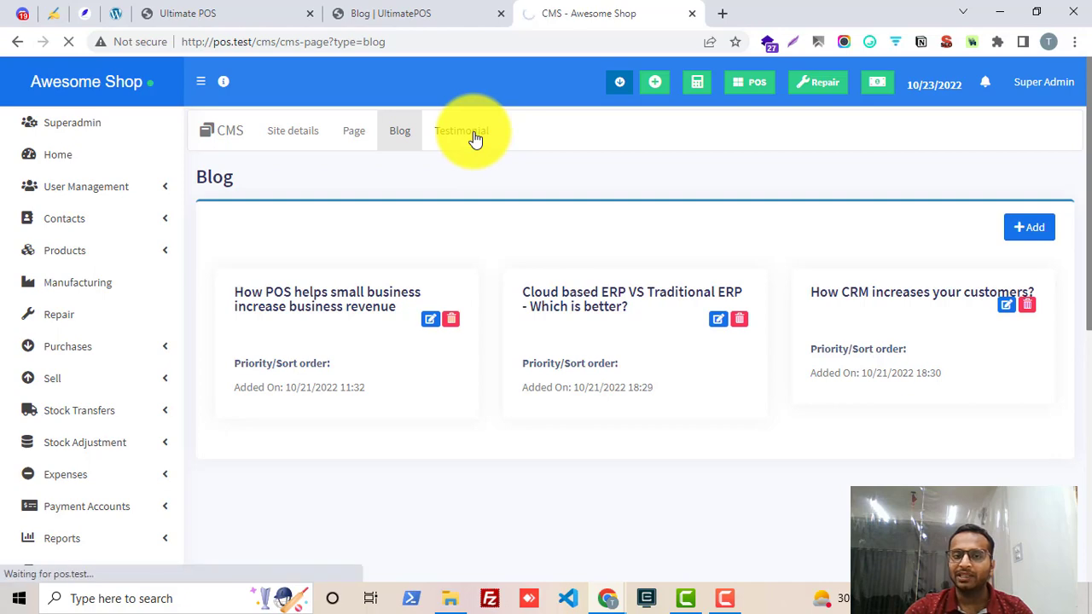
Scroll the public home page to its three testimonials, then return to the CMS Testimonial list
{"action": "left_click", "coordinate": [431, 15]}
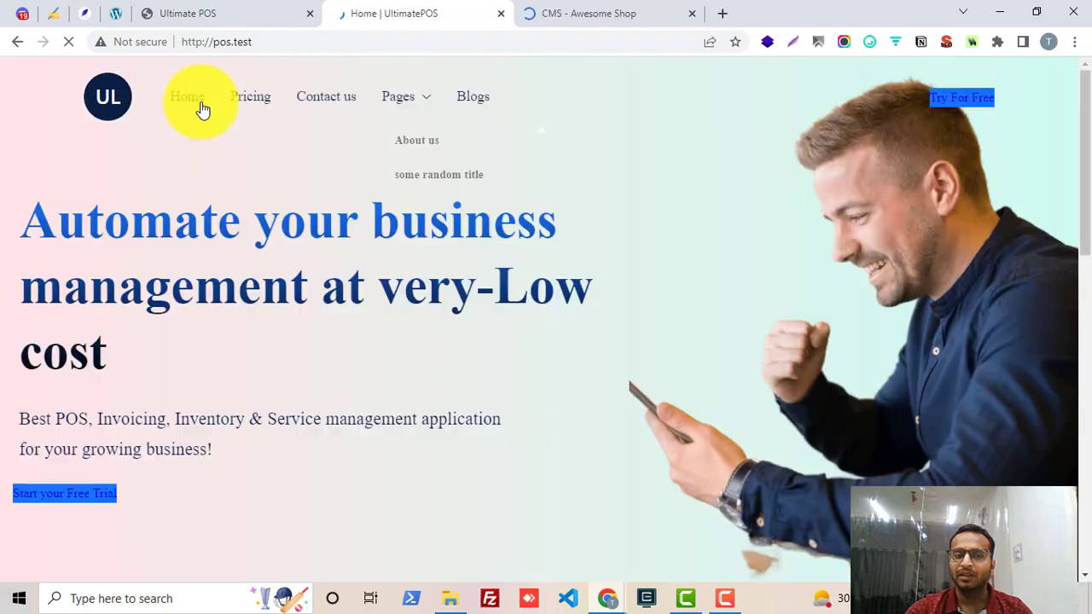
{"action": "scroll", "coordinate": [390, 237], "scroll_direction": "down", "scroll_amount": 15}
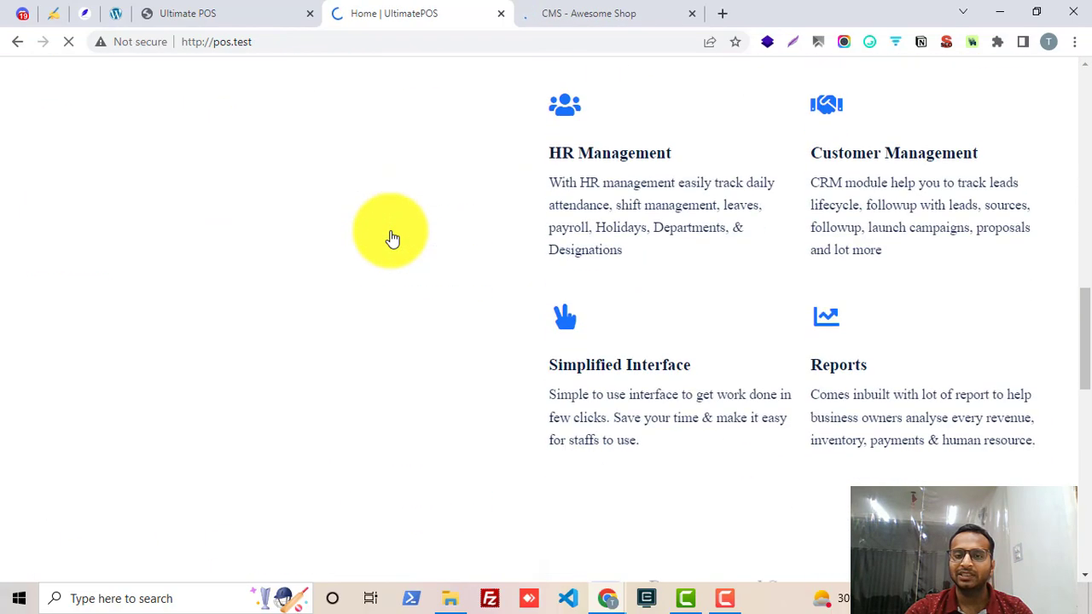
{"action": "scroll", "coordinate": [390, 237], "scroll_direction": "down", "scroll_amount": 10}
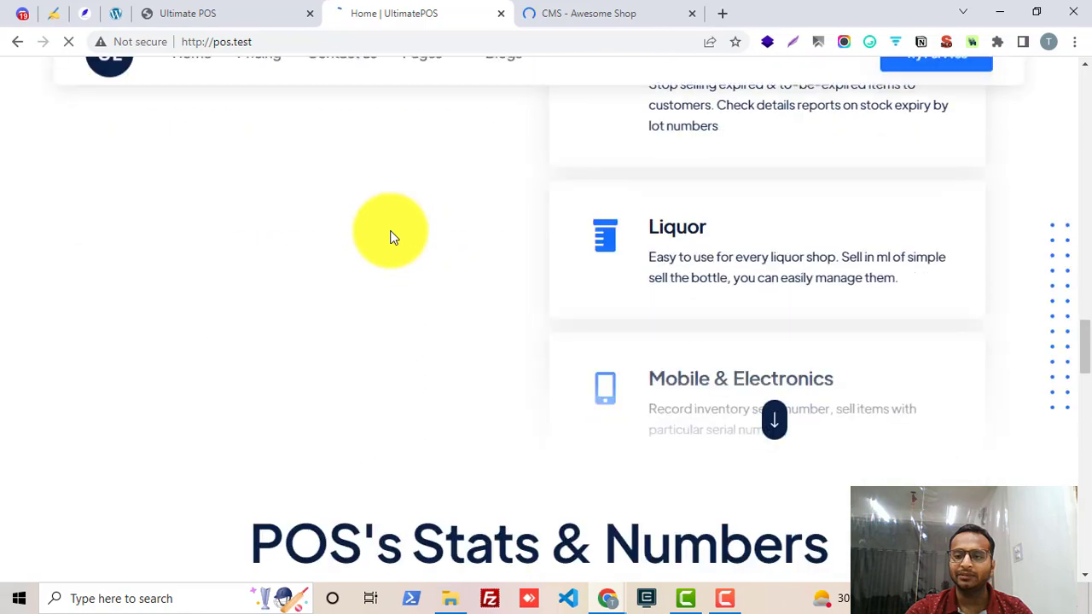
{"action": "scroll", "coordinate": [390, 236], "scroll_direction": "down", "scroll_amount": 5}
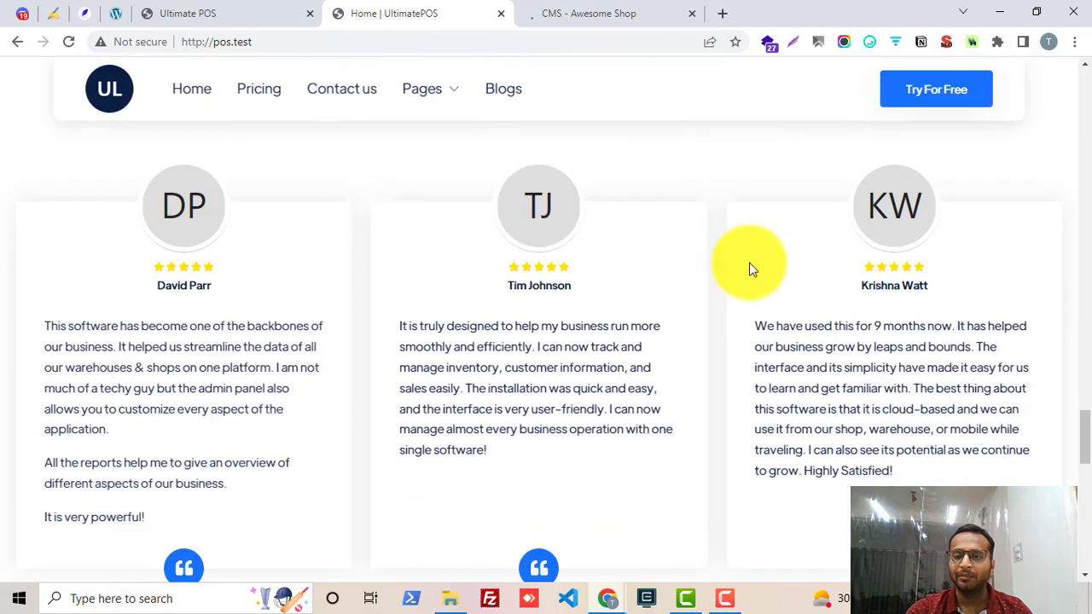
{"action": "scroll", "coordinate": [749, 262], "scroll_direction": "down", "scroll_amount": 2}
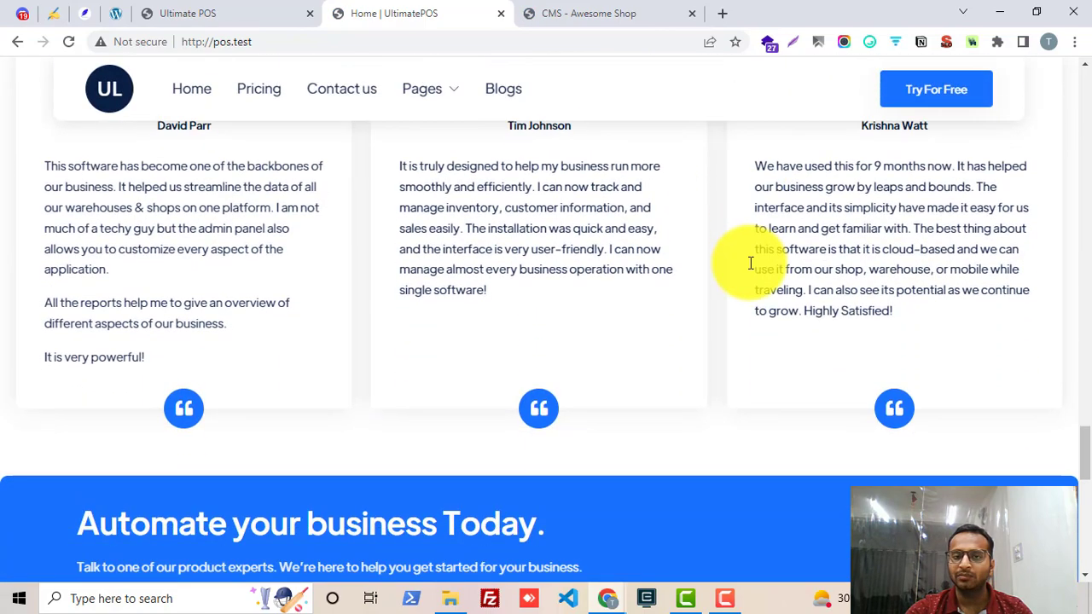
{"action": "left_click", "coordinate": [570, 14]}
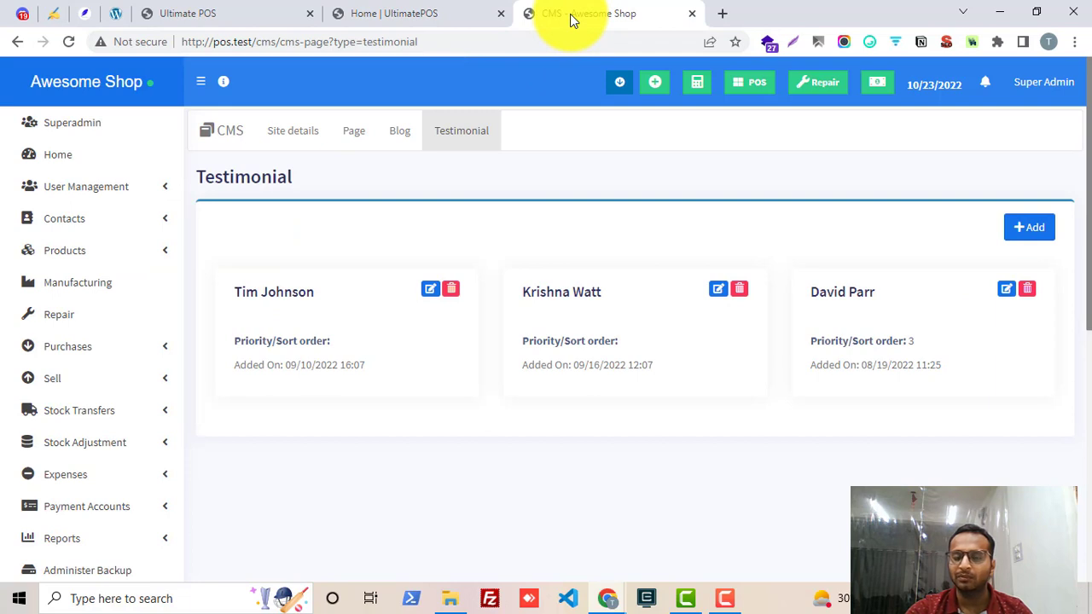
Open the first testimonial's edit form and select the author's name to review it
{"action": "left_click", "coordinate": [431, 302]}
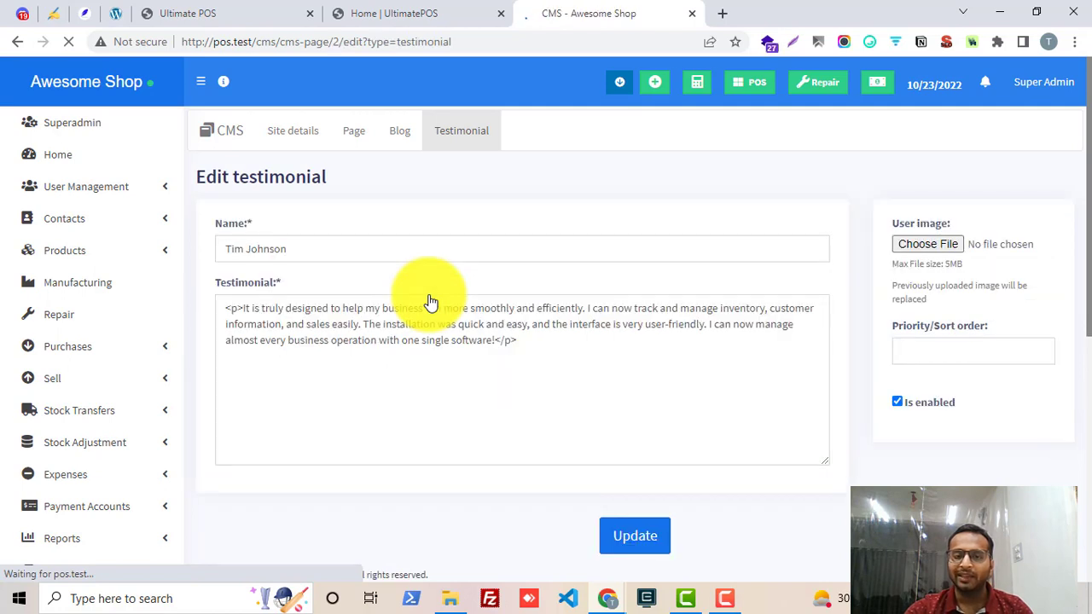
{"action": "triple_click", "coordinate": [345, 245]}
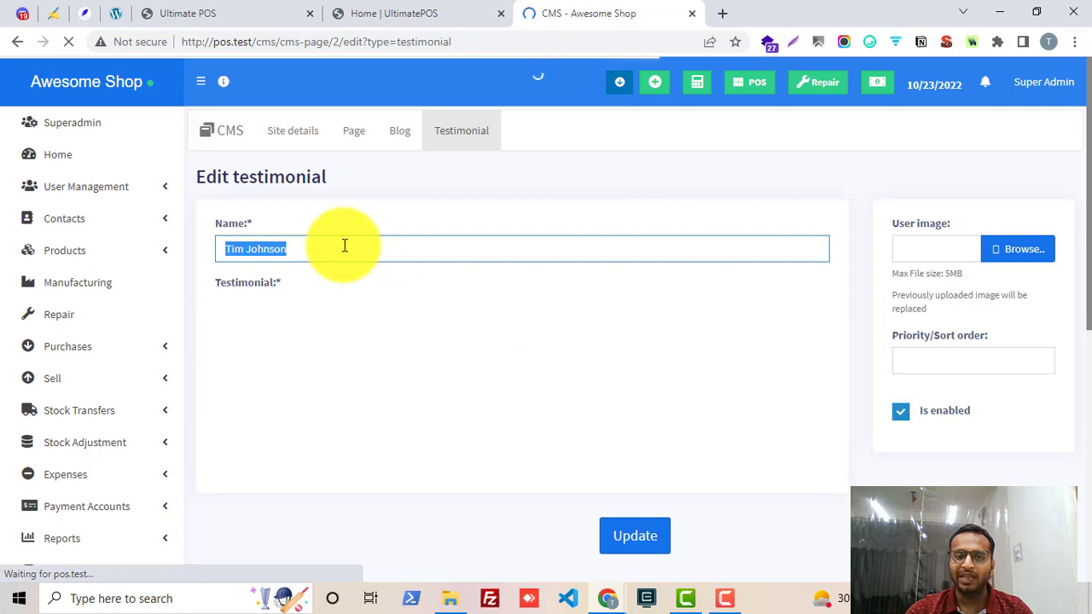
{"action": "scroll", "coordinate": [345, 246], "scroll_direction": "down", "scroll_amount": 2}
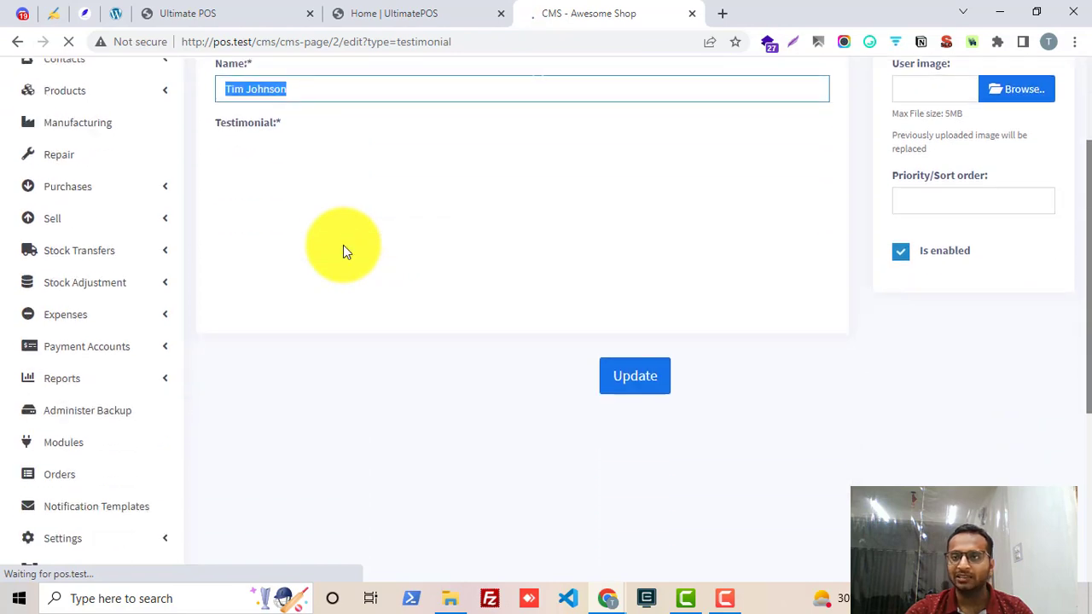
{"action": "scroll", "coordinate": [343, 245], "scroll_direction": "up", "scroll_amount": 1}
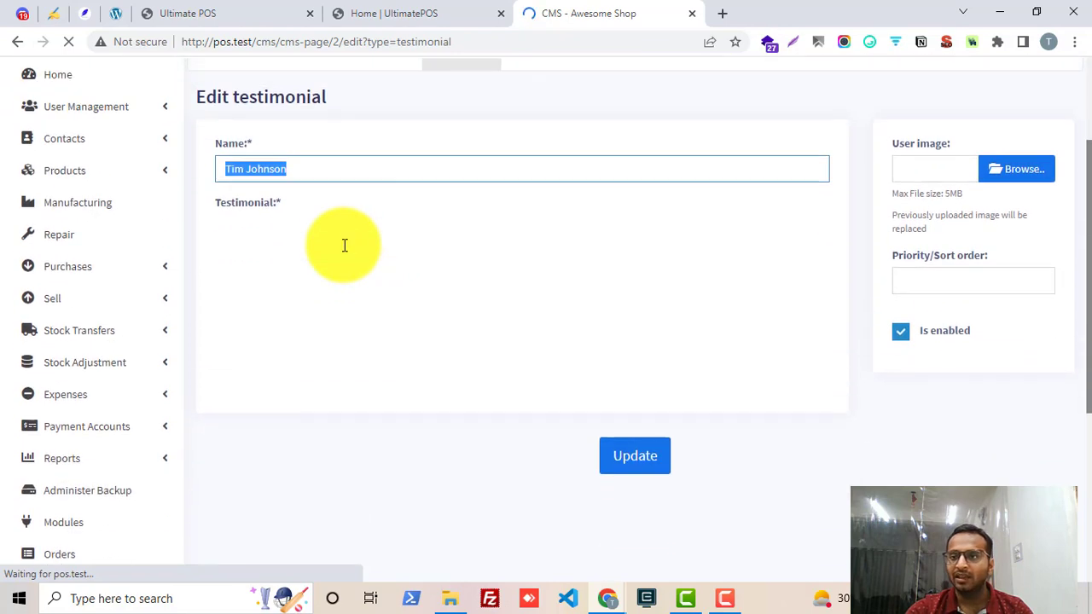
Compare the form's text with the matching public testimonial card, then leave the form unsaved
{"action": "left_click", "coordinate": [429, 19]}
{"action": "scroll", "coordinate": [224, 222], "scroll_direction": "up", "scroll_amount": 3}
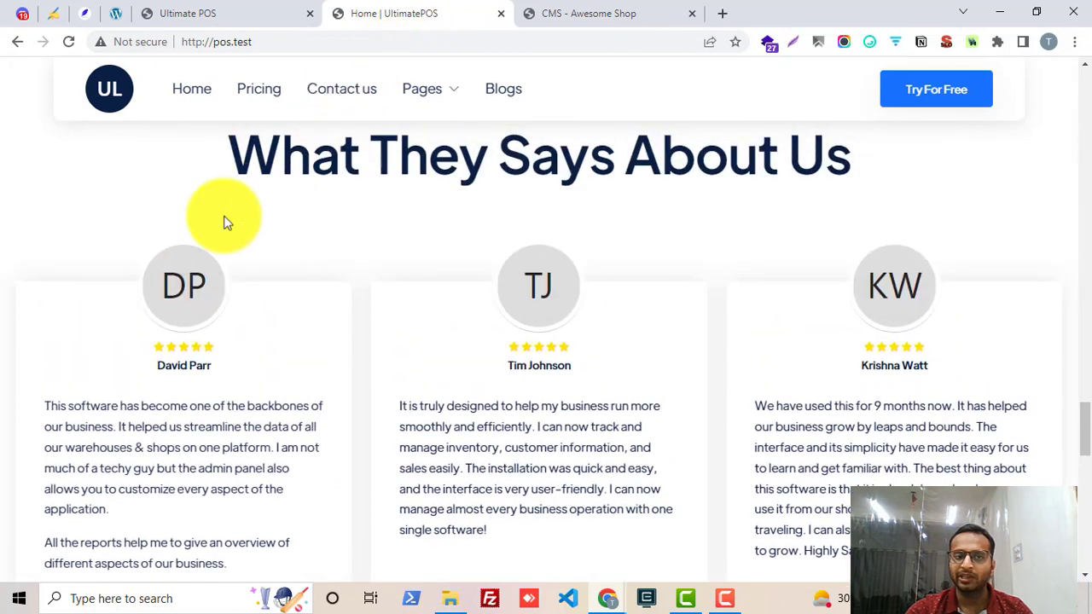
{"action": "left_click_drag", "start_coordinate": [147, 291], "coordinate": [243, 286]}
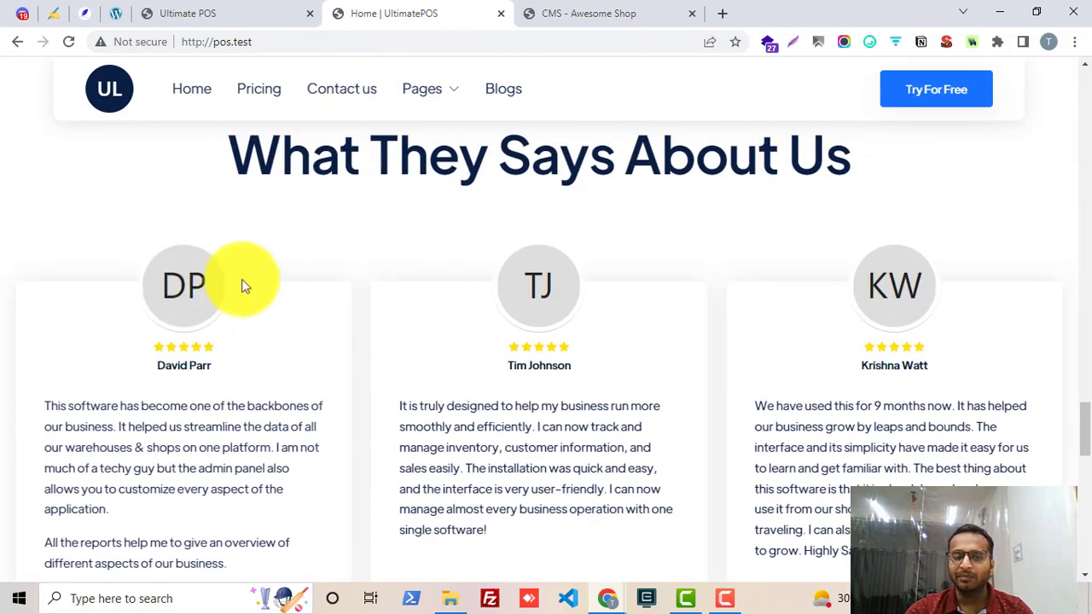
{"action": "left_click", "coordinate": [634, 17]}
{"action": "left_click", "coordinate": [459, 13]}
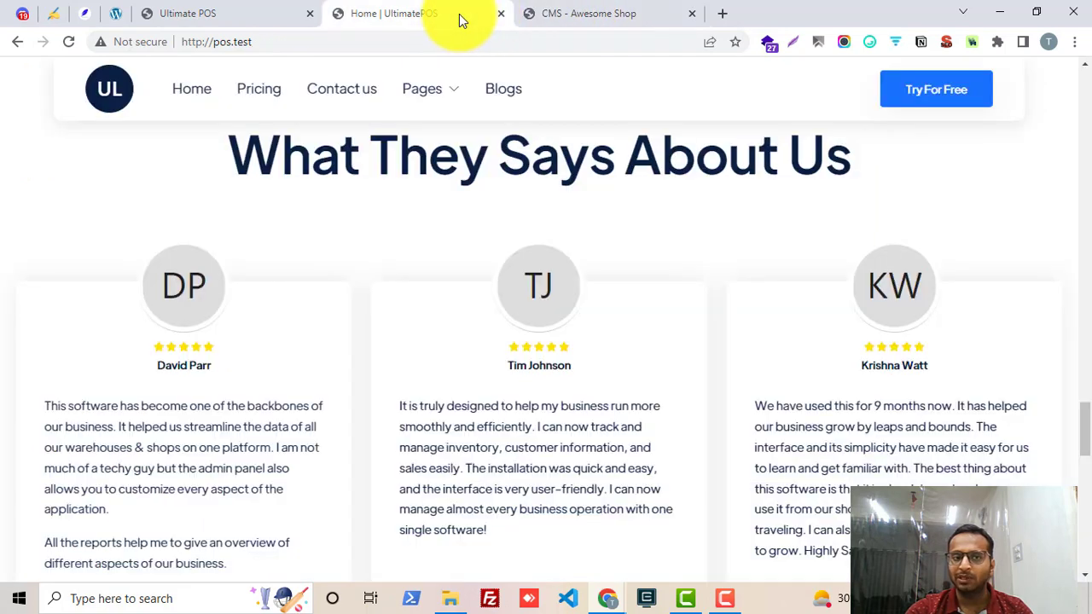
{"action": "left_click", "coordinate": [568, 17]}
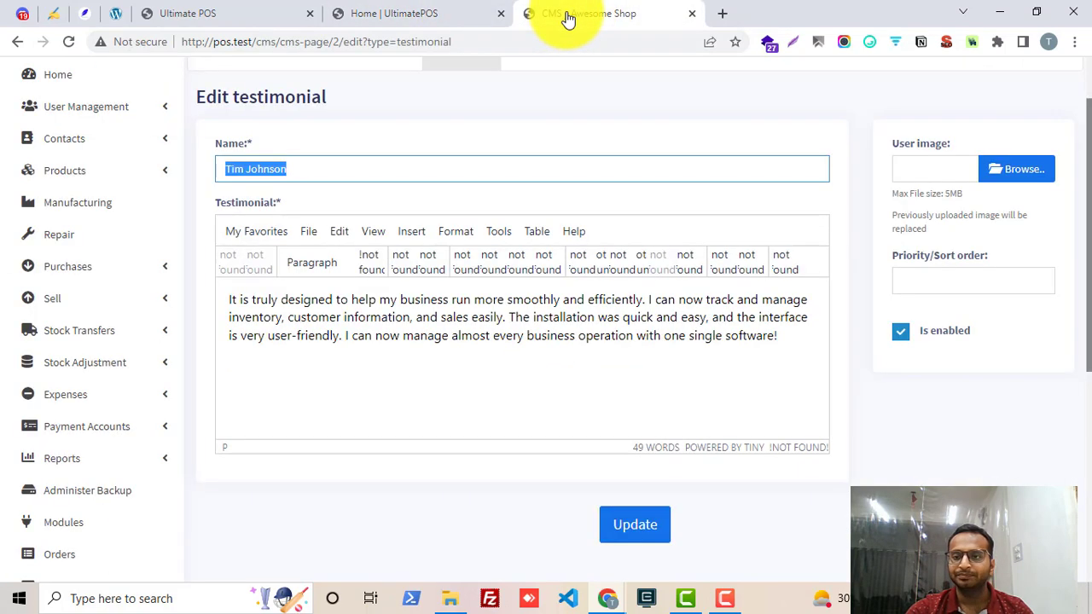
{"action": "scroll", "coordinate": [585, 54], "scroll_direction": "down", "scroll_amount": 5}
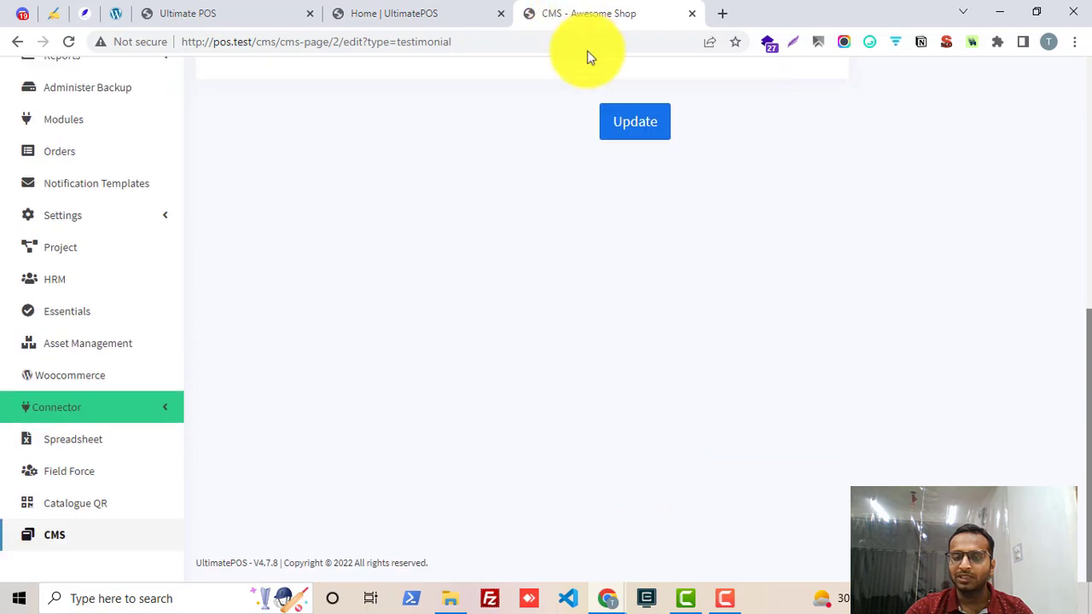
{"action": "scroll", "coordinate": [699, 264], "scroll_direction": "up", "scroll_amount": 2}
{"action": "scroll", "coordinate": [714, 287], "scroll_direction": "up", "scroll_amount": 4}
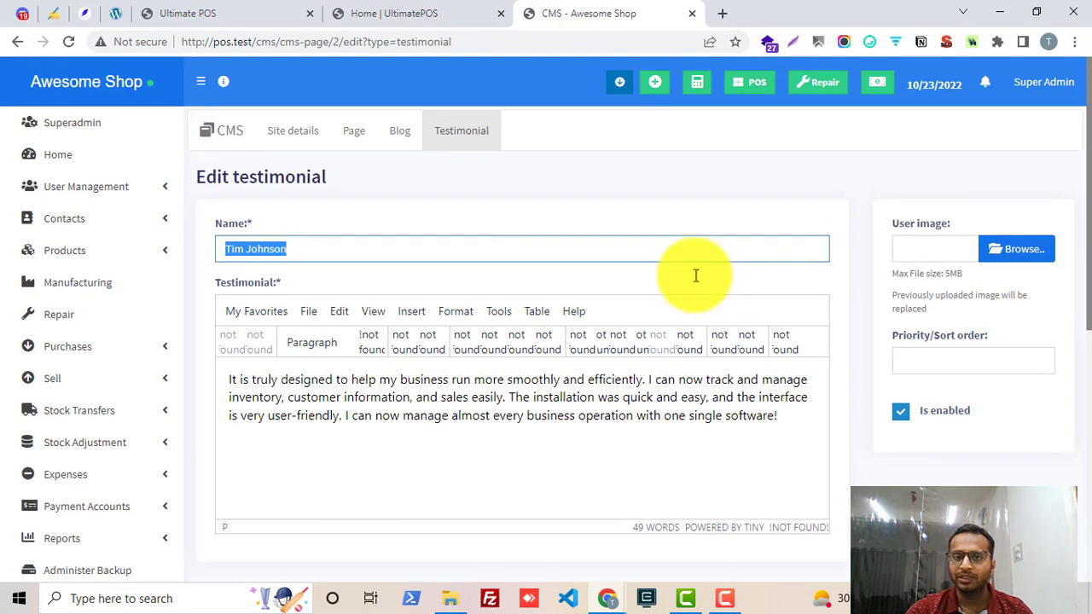
{"action": "left_click", "coordinate": [469, 147]}
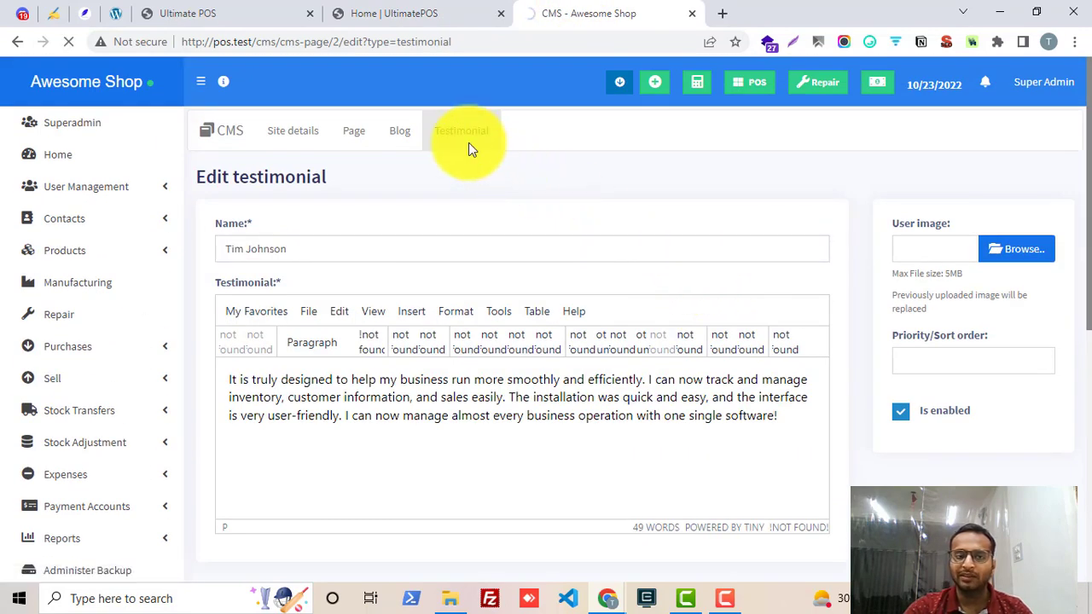
Scroll the public home page back to the top, then return to the CMS Testimonial list
{"action": "left_click", "coordinate": [419, 21]}
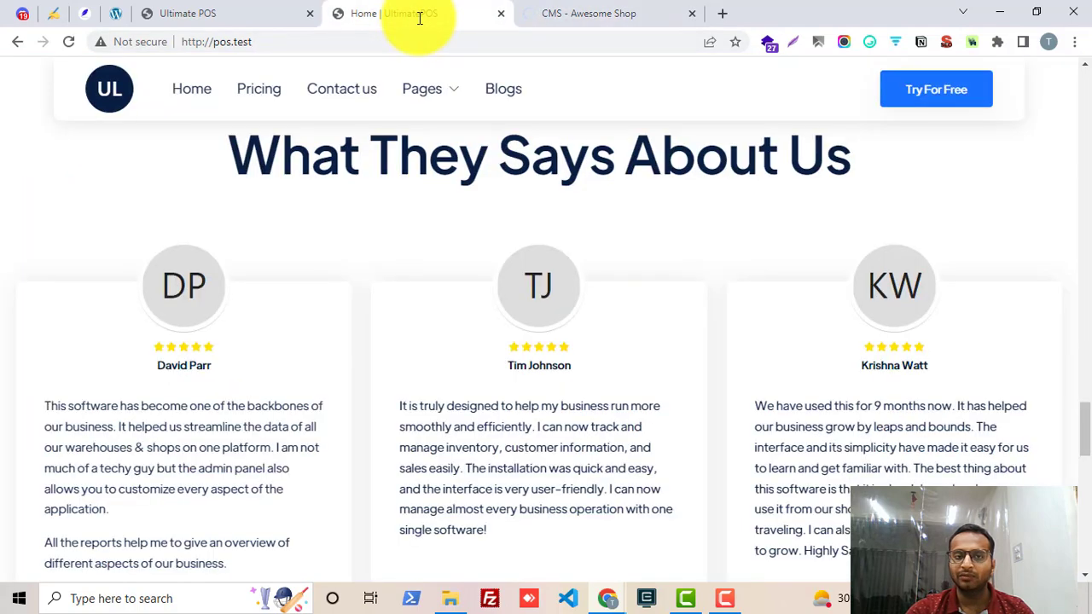
{"action": "left_click_drag", "start_coordinate": [1082, 427], "coordinate": [1079, 81]}
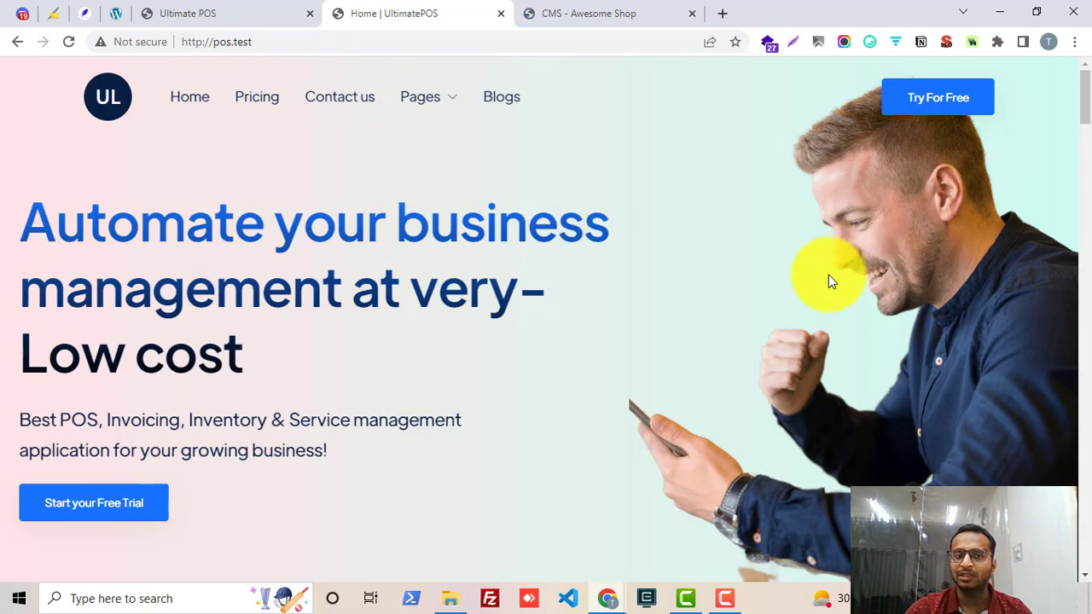
{"action": "left_click", "coordinate": [556, 21]}
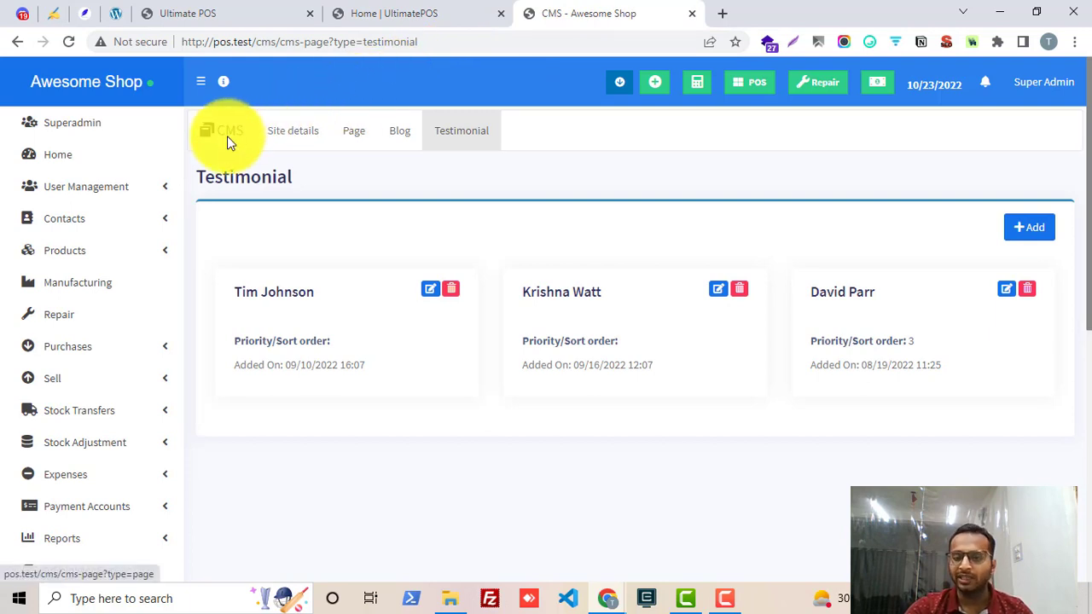
{"action": "mouse_move", "coordinate": [611, 602]}
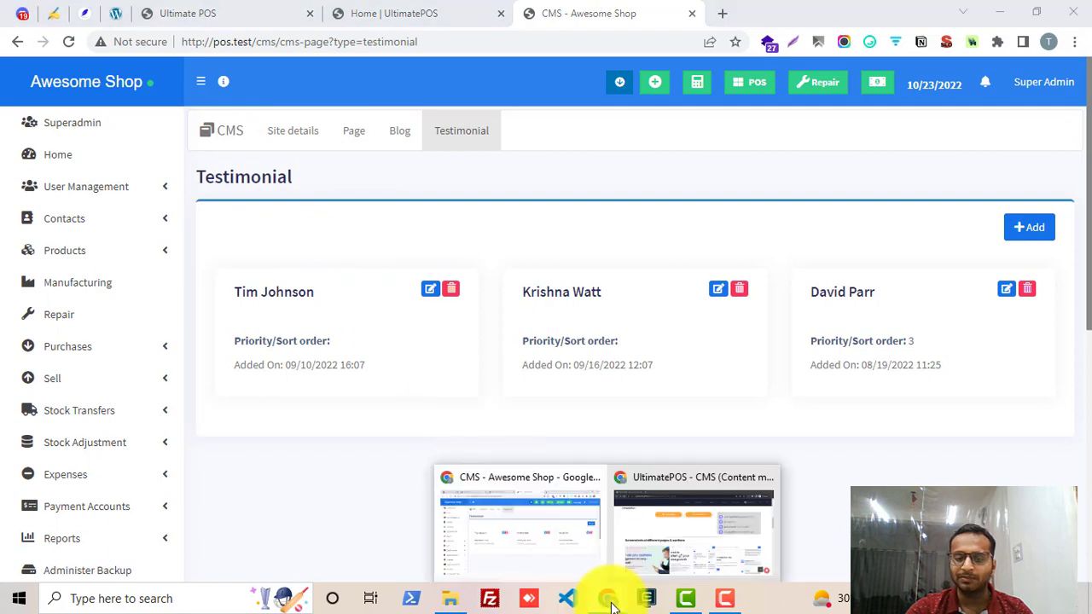
{"action": "left_click", "coordinate": [459, 432]}
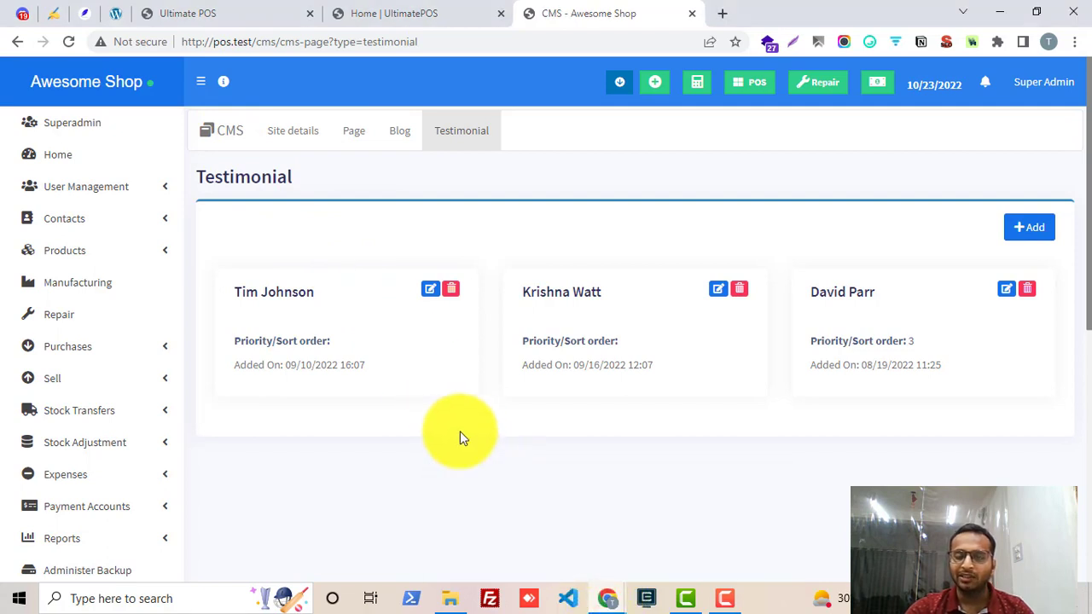